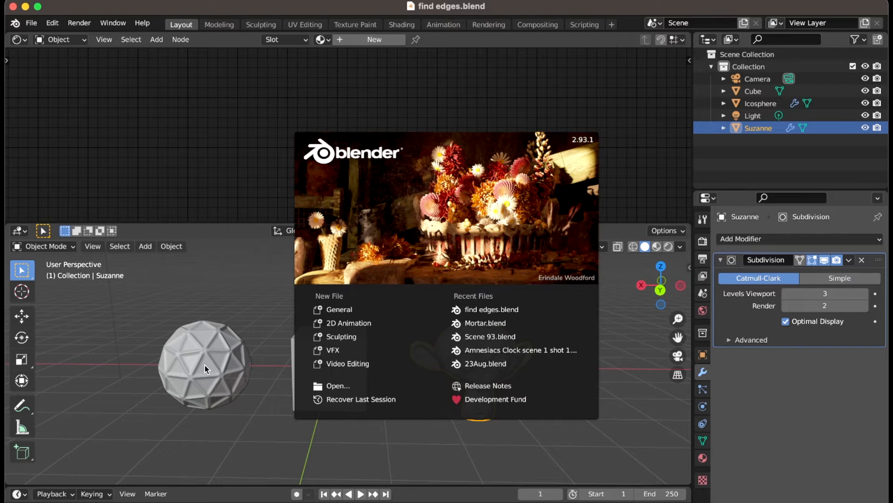
- Dismiss the splash screen and inspect the icosphere, cube and monkey head along with the modifiers on each
{"action": "left_click", "coordinate": [204, 156]}
{"action": "left_click_drag", "start_coordinate": [147, 295], "coordinate": [529, 413]}
{"action": "left_click", "coordinate": [227, 292]}
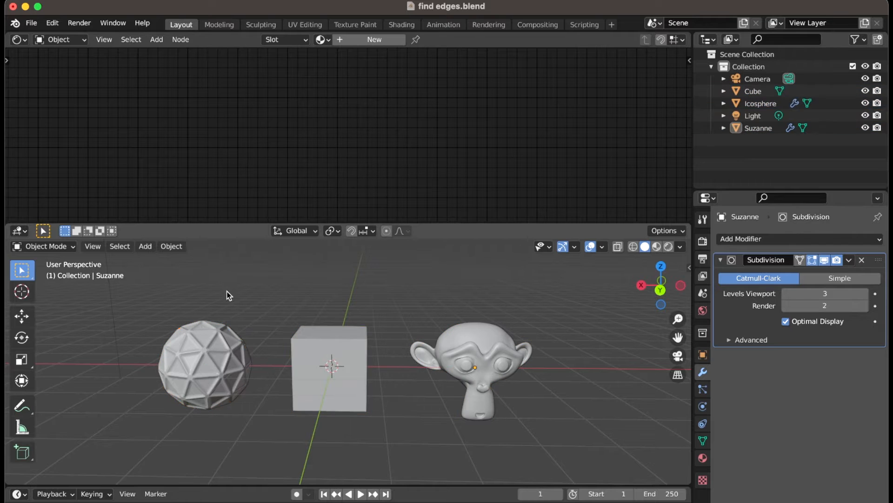
{"action": "left_click", "coordinate": [191, 353]}
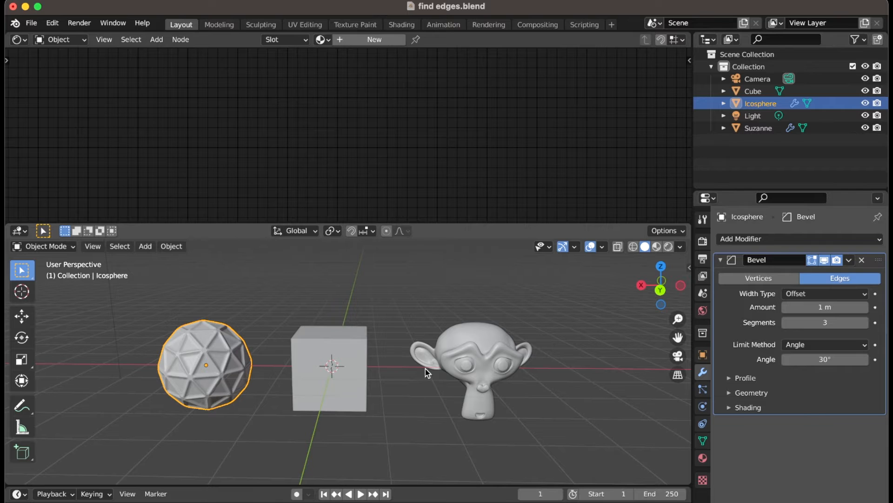
{"action": "left_click", "coordinate": [314, 377]}
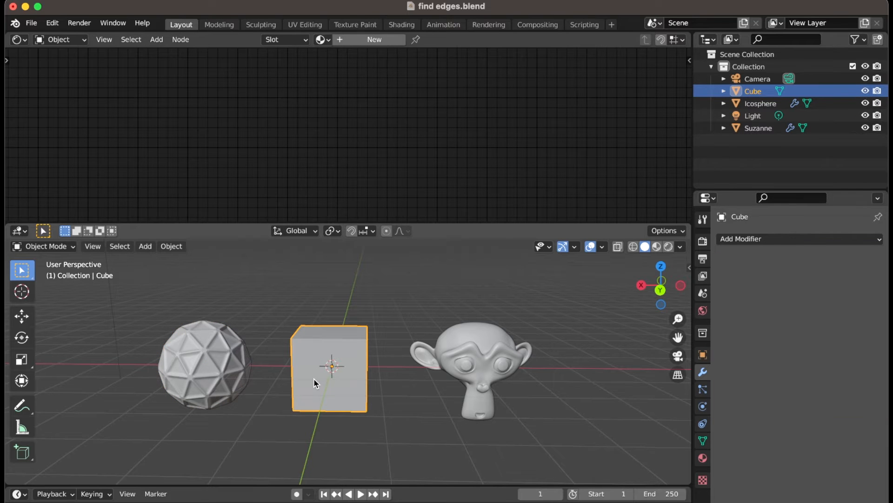
{"action": "left_click", "coordinate": [467, 331]}
{"action": "left_click", "coordinate": [398, 301]}
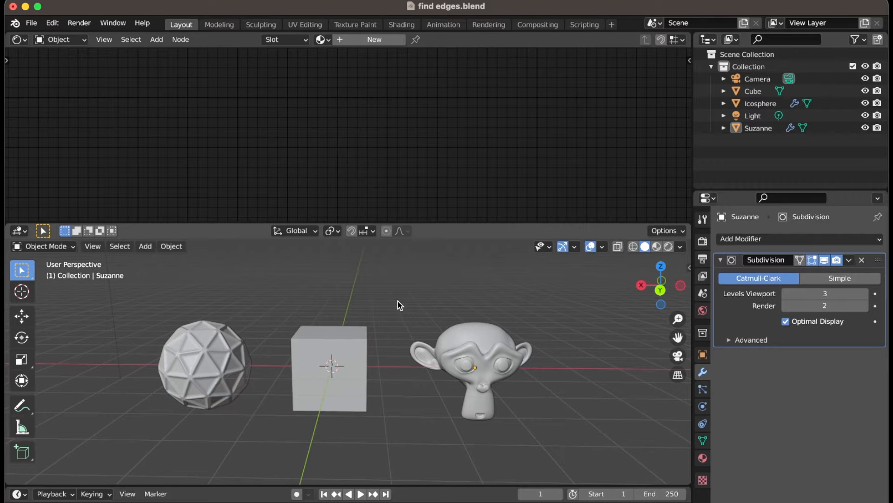
{"action": "scroll", "coordinate": [340, 327], "scroll_direction": "left", "scroll_amount": 5}
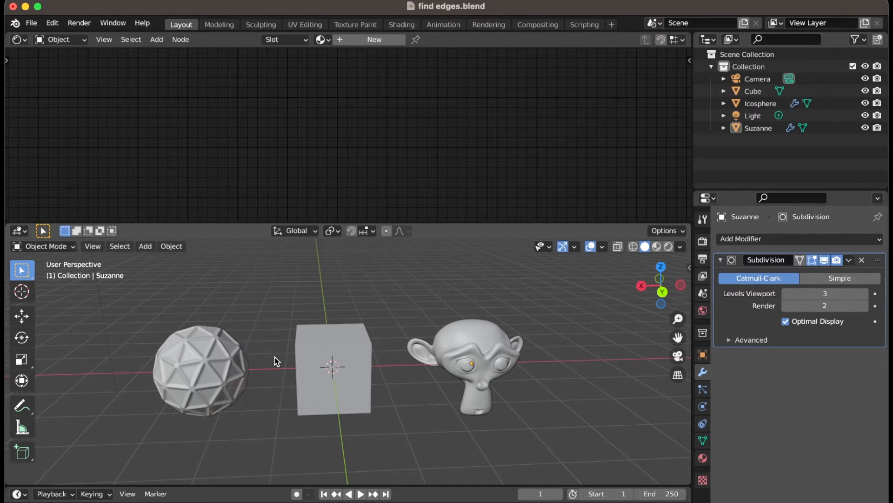
{"action": "scroll", "coordinate": [277, 361], "scroll_direction": "up", "scroll_amount": 3}
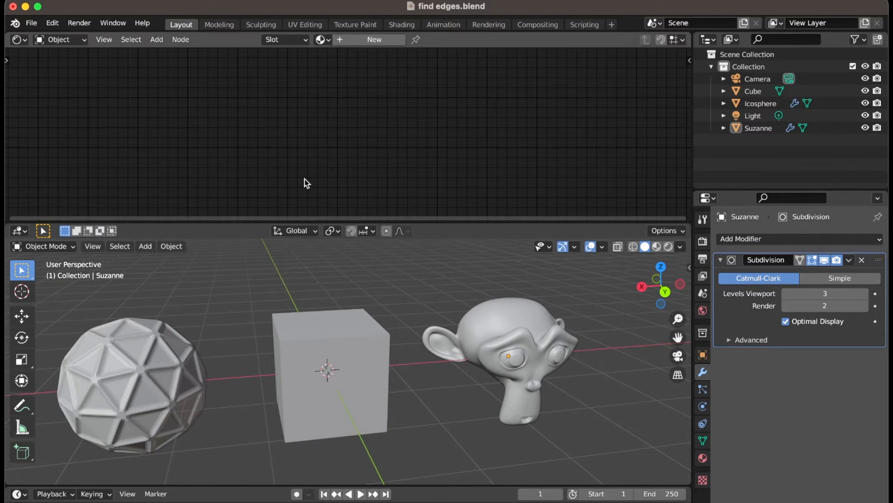
{"action": "key", "text": "shift+a"}
{"action": "mouse_move", "coordinate": [282, 196]}
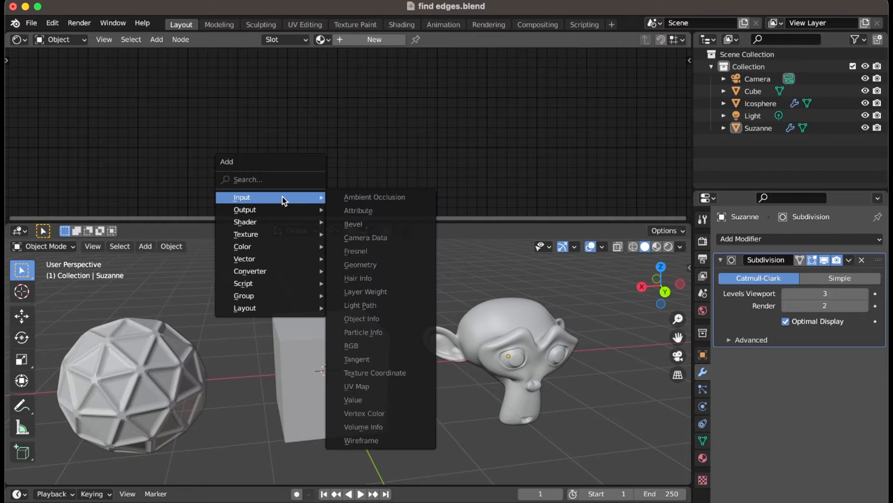
{"action": "mouse_move", "coordinate": [266, 248]}
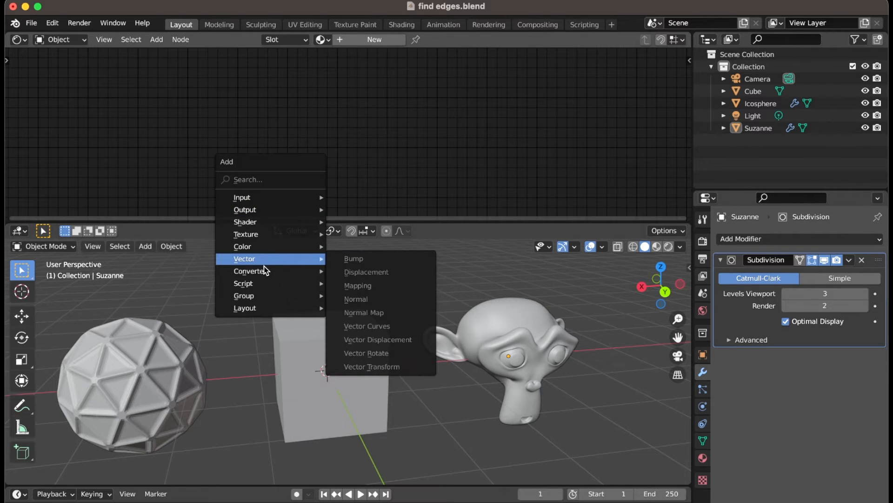
{"action": "mouse_move", "coordinate": [264, 273]}
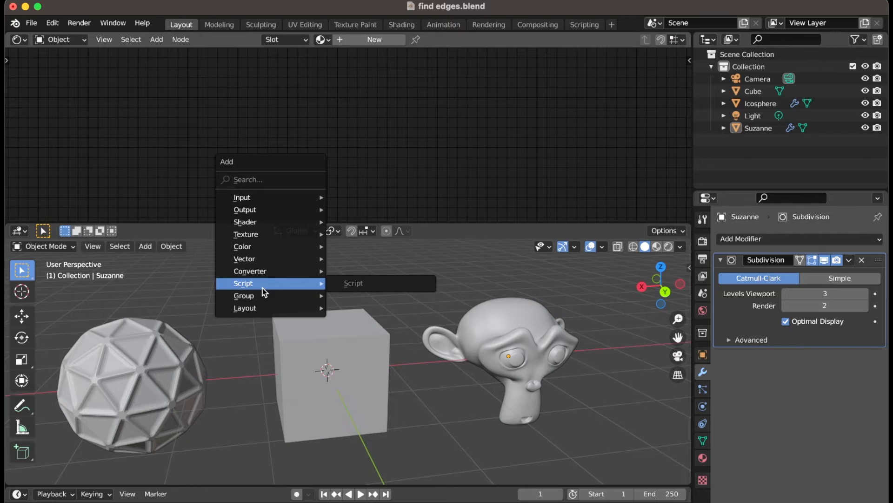
{"action": "mouse_move", "coordinate": [272, 224]}
{"action": "mouse_move", "coordinate": [266, 299]}
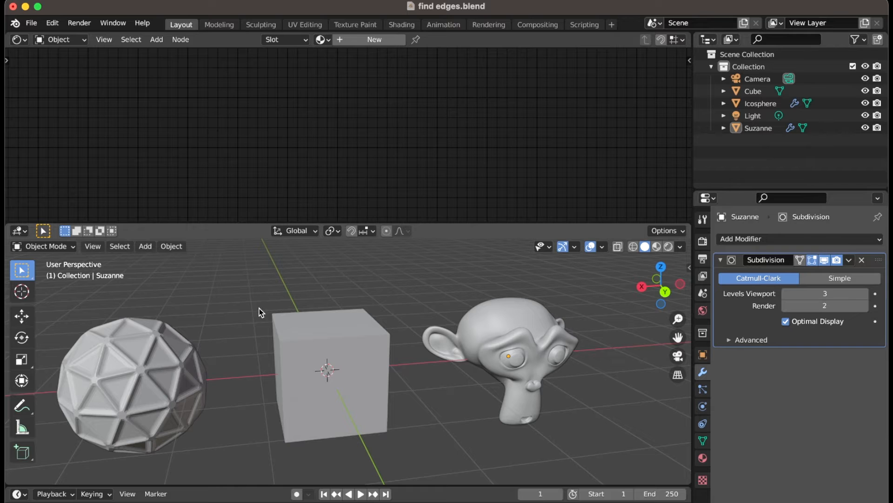
- Create a new material on the icosphere and name it Find_Edges
{"action": "left_click", "coordinate": [130, 349]}
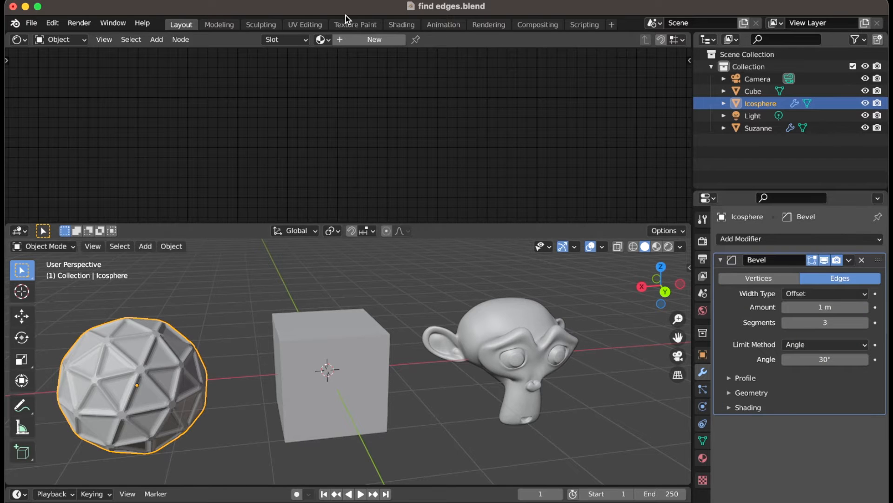
{"action": "left_click", "coordinate": [359, 44]}
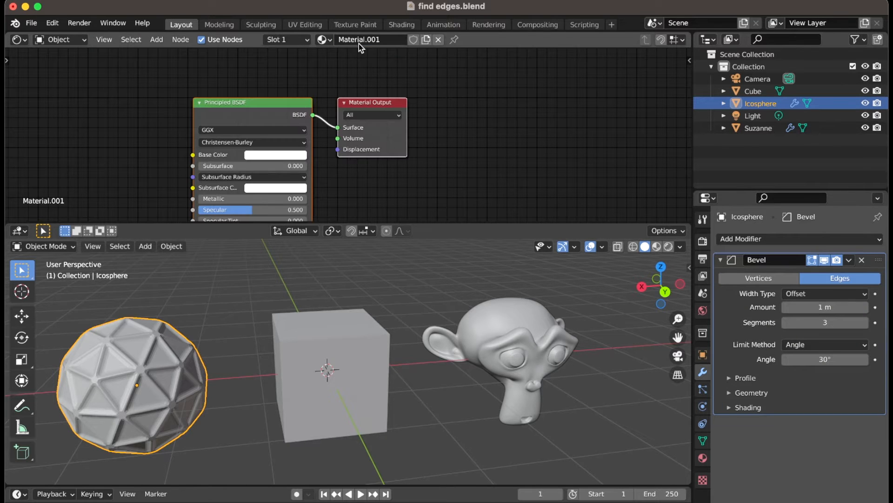
{"action": "type", "text": "Find_Edges"}
{"action": "key", "text": "Return"}
{"action": "left_click_drag", "start_coordinate": [254, 98], "coordinate": [253, 73]}
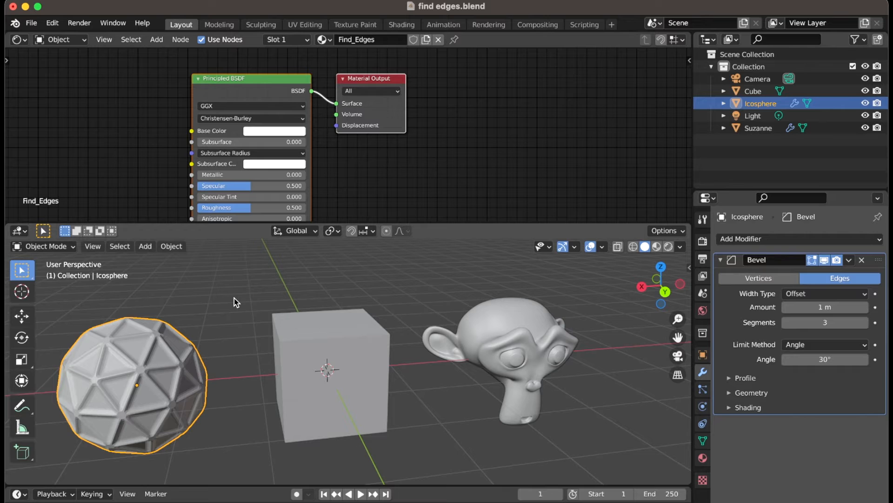
- Check the cube and the monkey head for an assigned material
{"action": "key", "text": "shift+a"}
{"action": "mouse_move", "coordinate": [225, 264]}
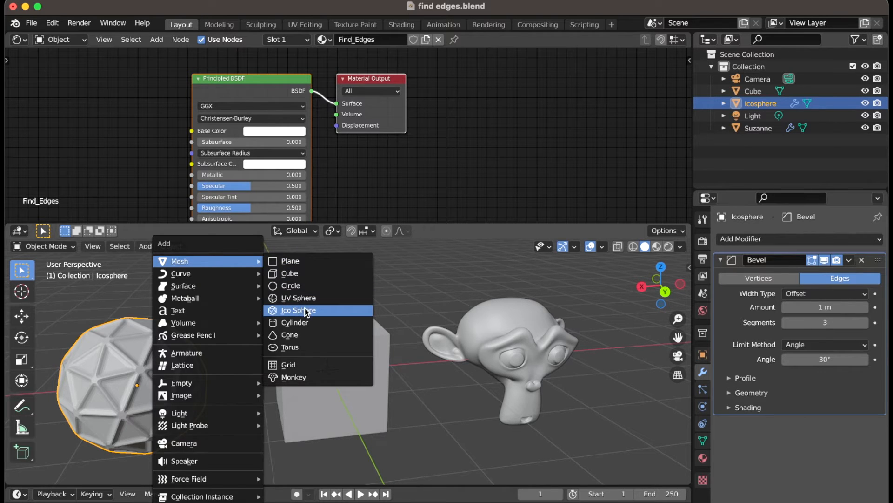
{"action": "left_click", "coordinate": [314, 334]}
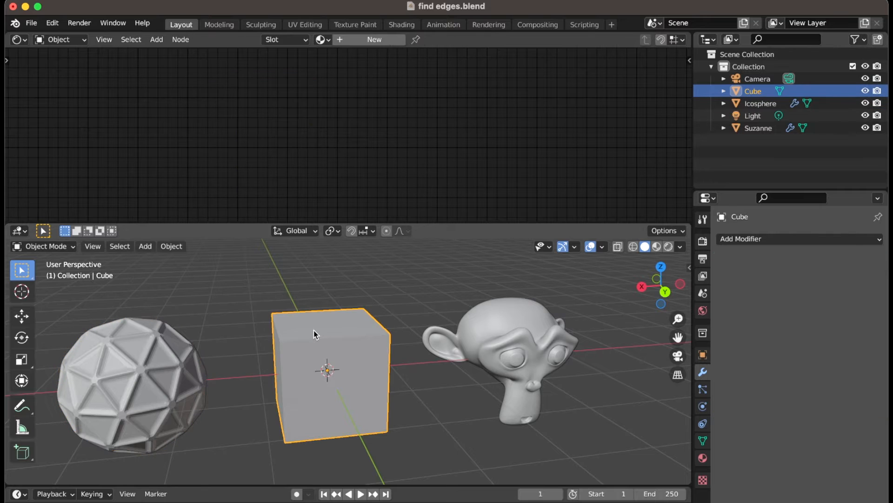
{"action": "left_click", "coordinate": [520, 338]}
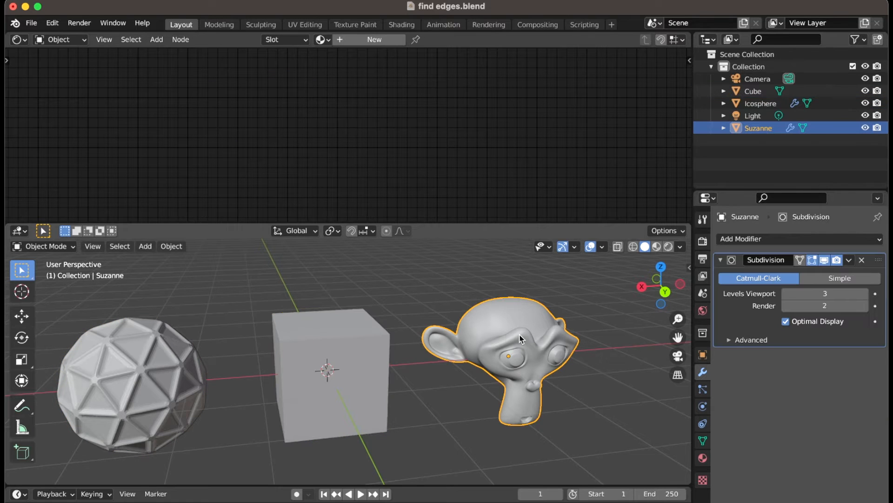
- Link the icosphere's Find_Edges material to the cube and the monkey head
{"action": "left_click", "coordinate": [337, 326]}
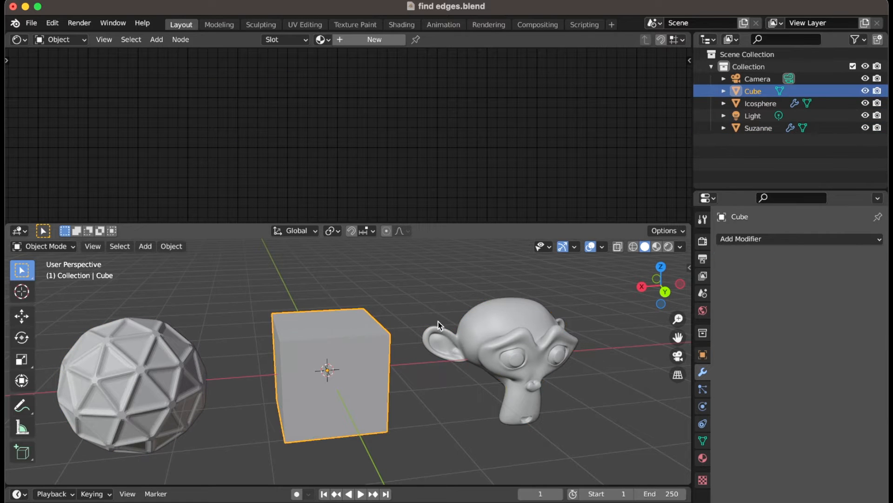
{"action": "left_click", "coordinate": [508, 319], "text": "shift"}
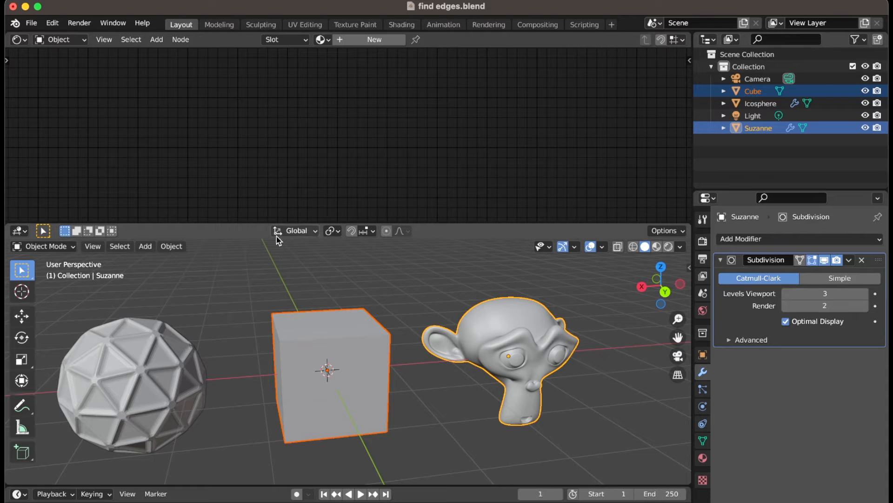
{"action": "left_click", "coordinate": [138, 356], "text": "shift"}
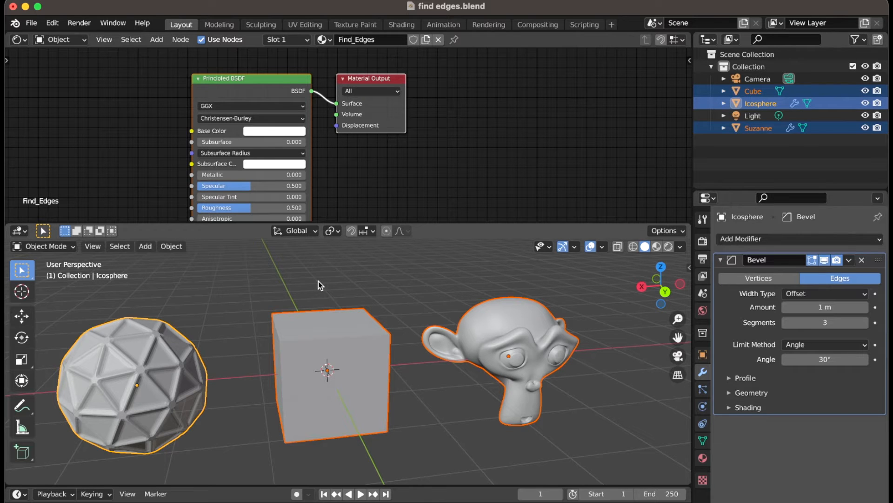
{"action": "key", "text": "ctrl+l"}
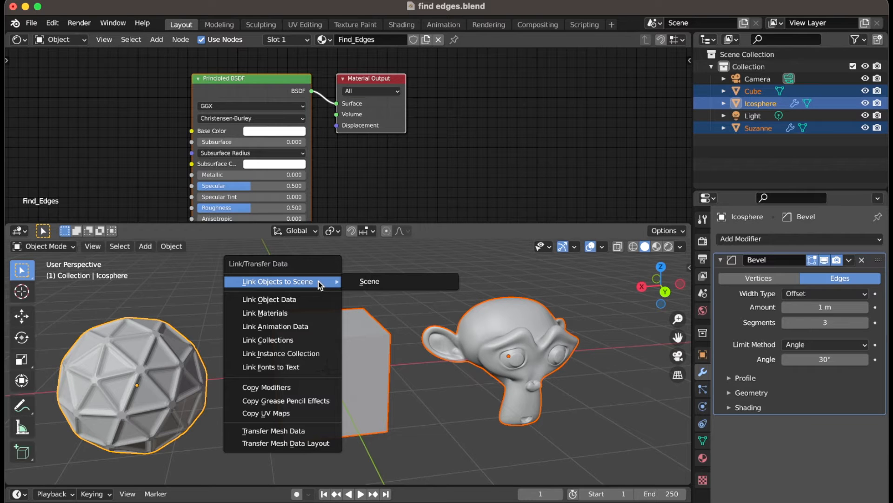
{"action": "left_click", "coordinate": [268, 313]}
{"action": "left_click", "coordinate": [320, 327]}
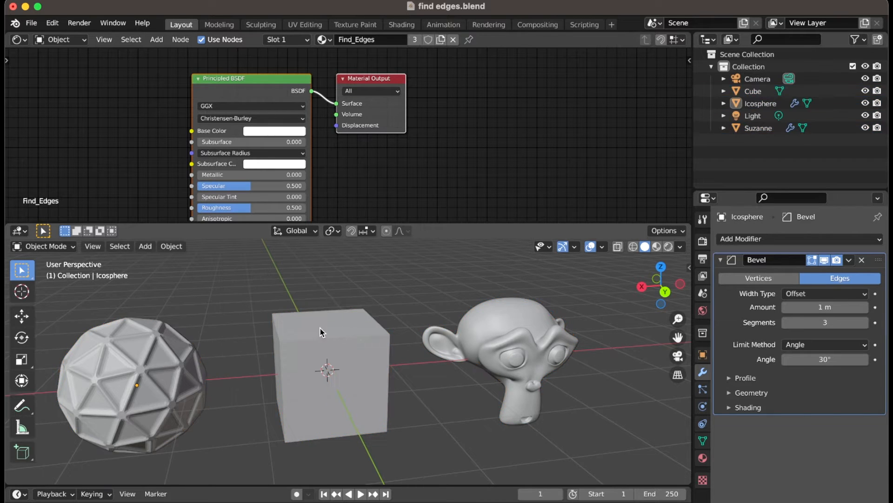
{"action": "left_click", "coordinate": [515, 317]}
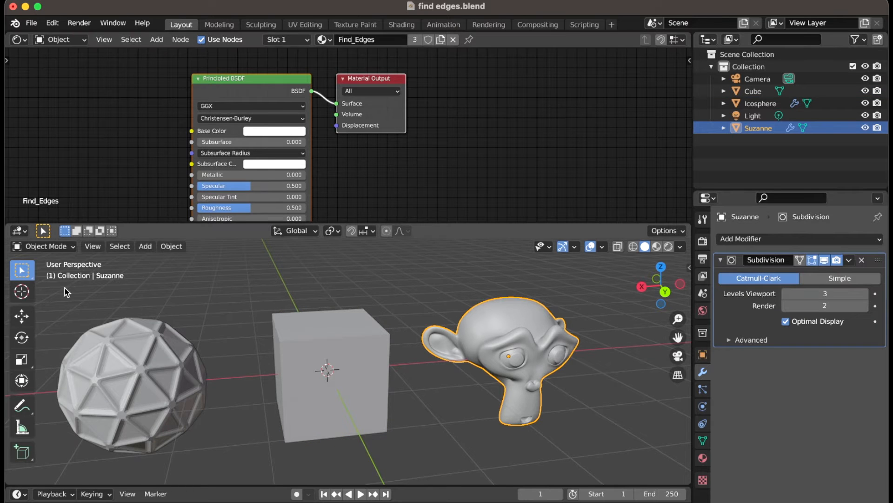
- Enlarge the node editor and add a Geometry node in the free space before the Principled BSDF
{"action": "scroll", "coordinate": [380, 138], "scroll_direction": "left", "scroll_amount": 10}
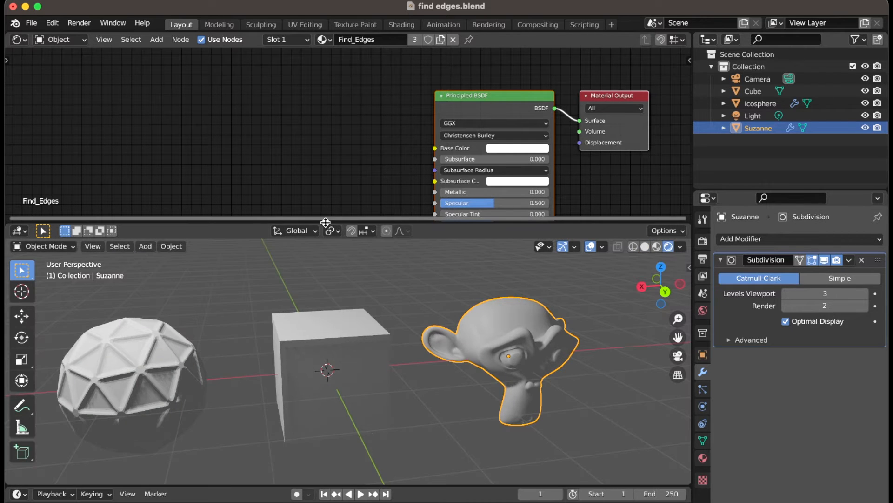
{"action": "left_click_drag", "start_coordinate": [326, 222], "coordinate": [326, 254]}
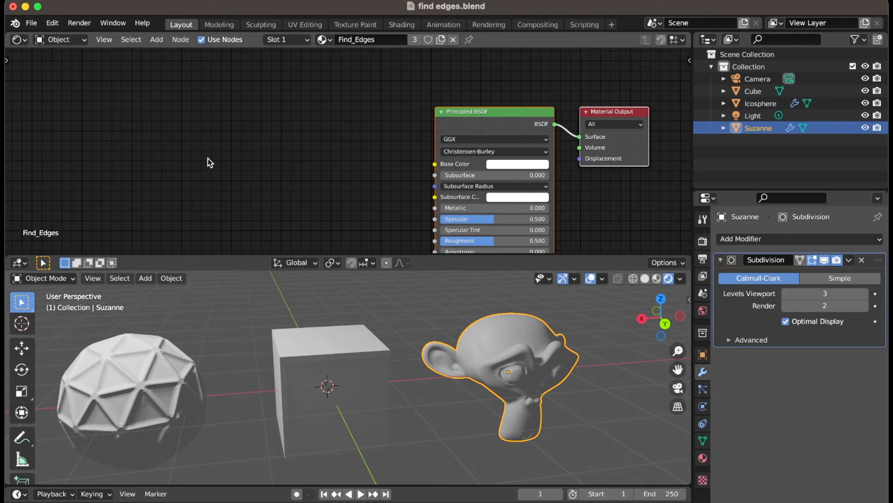
{"action": "key", "text": "shift+a"}
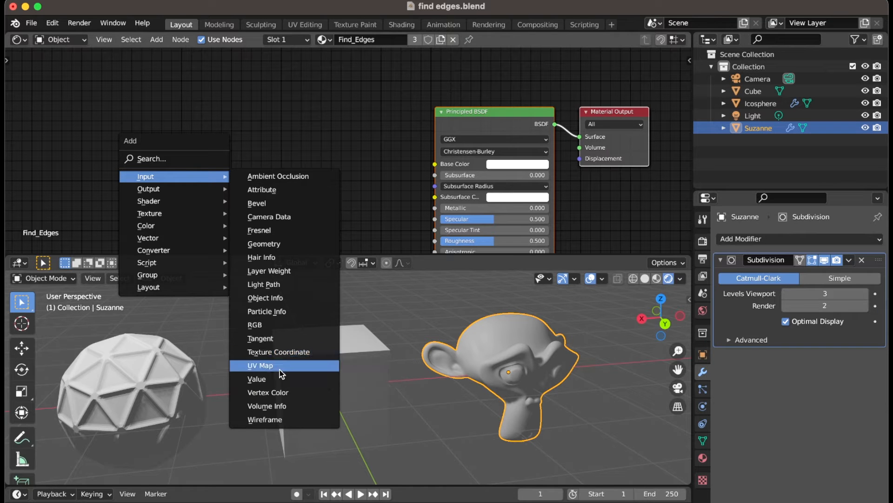
{"action": "left_click", "coordinate": [280, 244]}
{"action": "left_click", "coordinate": [182, 86]}
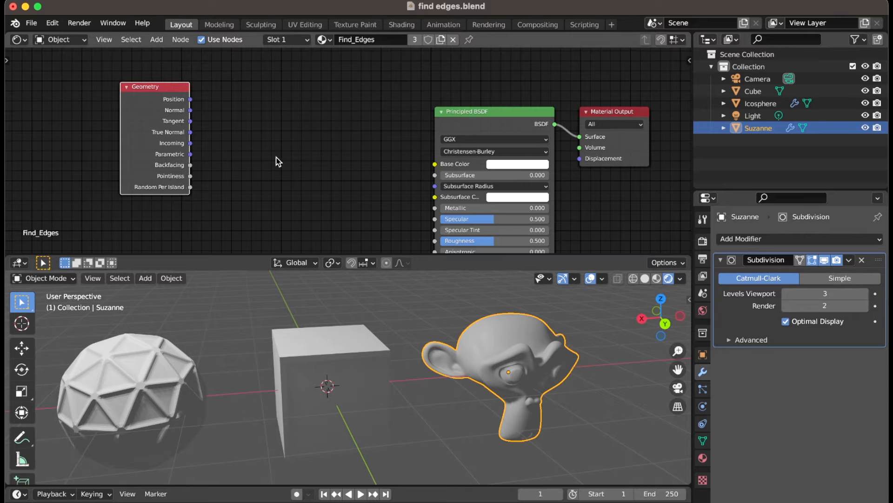
- Connect the Geometry node's Pointiness output to the Principled BSDF's Base Color
{"action": "key", "text": "shift+a"}
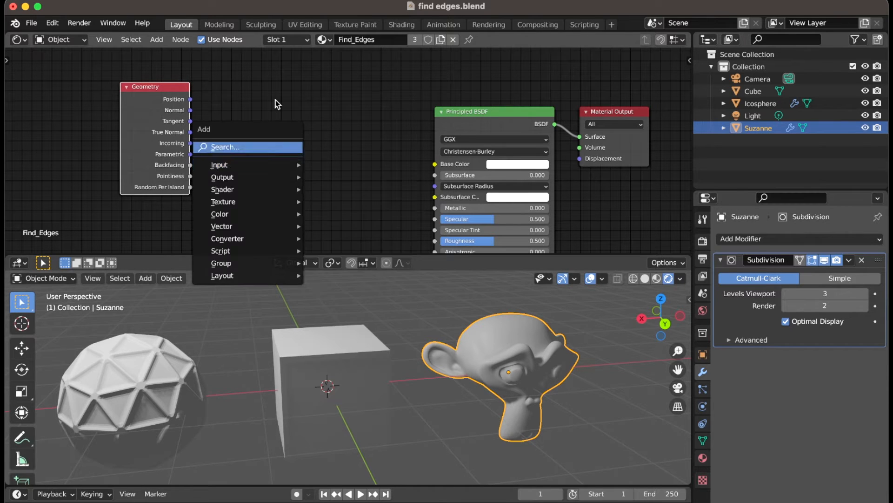
{"action": "key", "text": "Escape"}
{"action": "left_click_drag", "start_coordinate": [191, 177], "coordinate": [434, 164]}
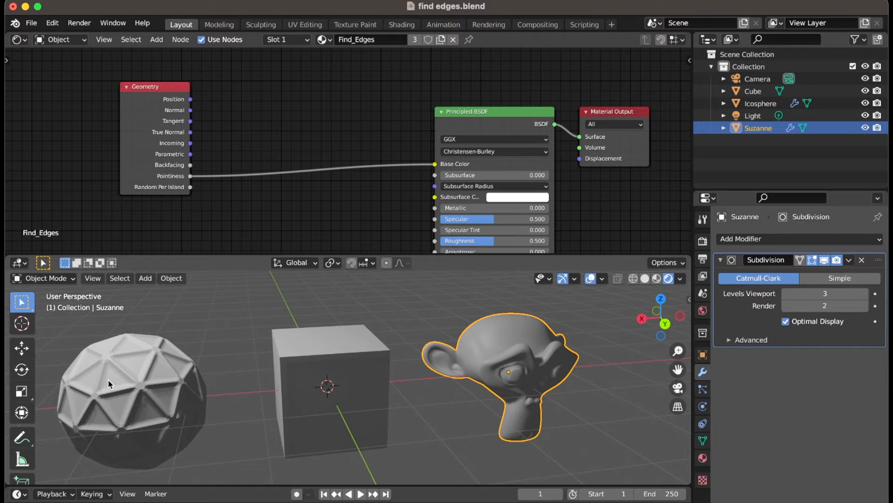
- Switch the scene's render engine to Cycles
{"action": "left_click", "coordinate": [705, 240]}
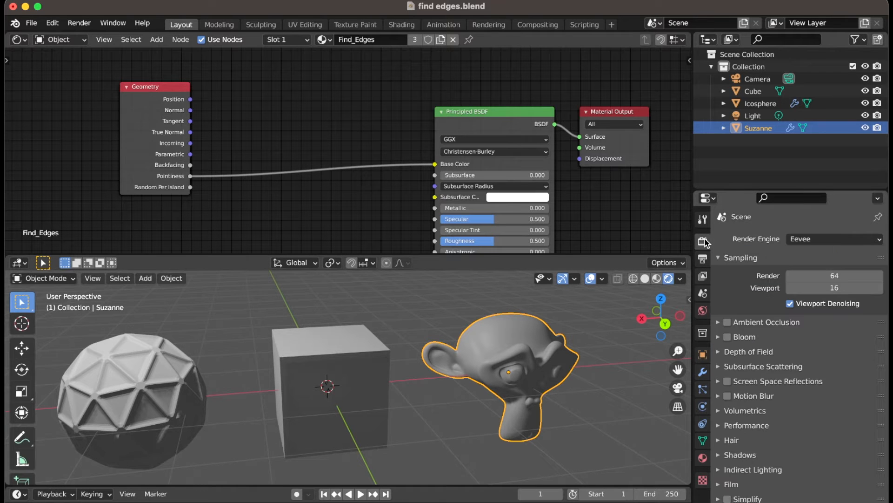
{"action": "left_click", "coordinate": [803, 242]}
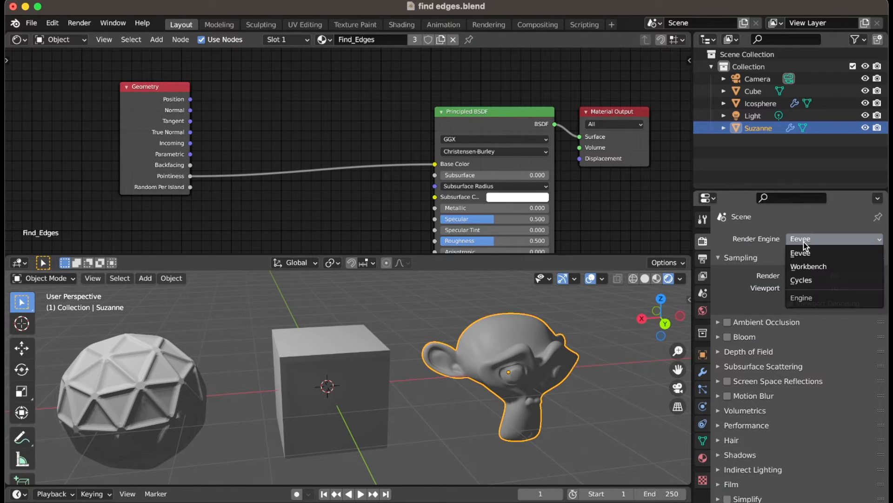
{"action": "left_click", "coordinate": [806, 279]}
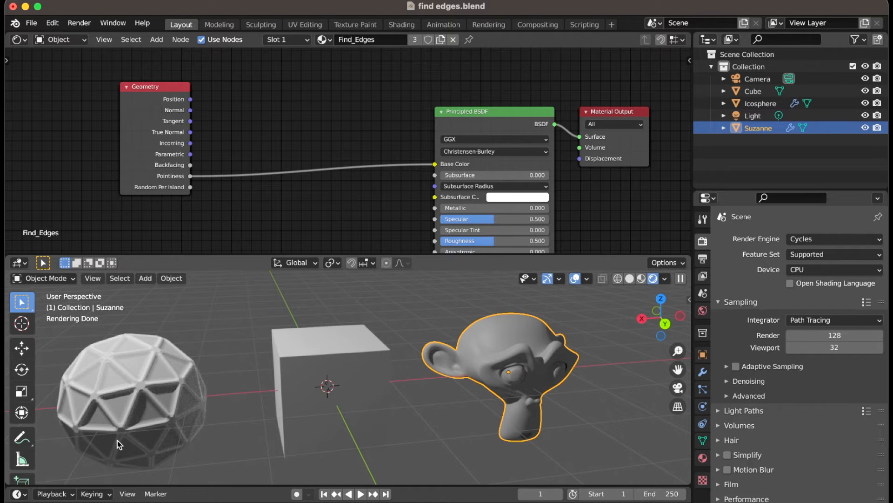
- Disconnect Pointiness from Base Color and reconnect it to compare the rendered objects with and without the link
{"action": "left_click_drag", "start_coordinate": [435, 164], "coordinate": [329, 224]}
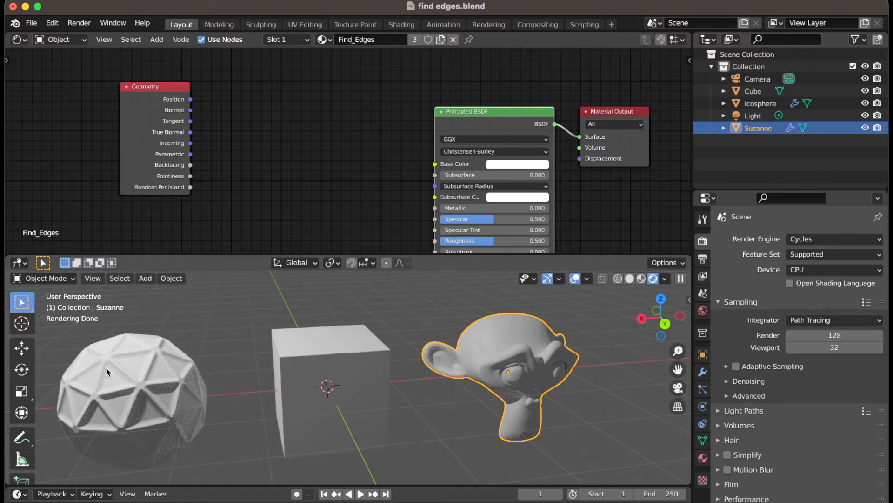
{"action": "left_click_drag", "start_coordinate": [190, 175], "coordinate": [441, 170]}
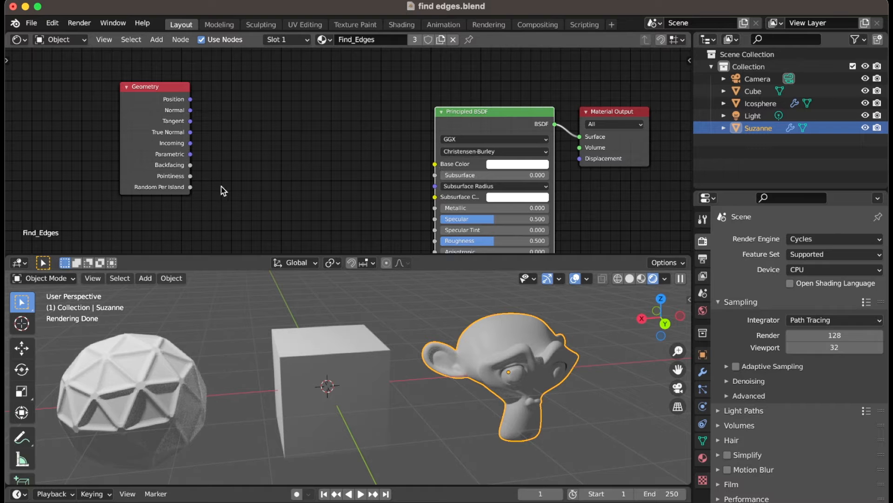
{"action": "left_click_drag", "start_coordinate": [191, 176], "coordinate": [434, 164]}
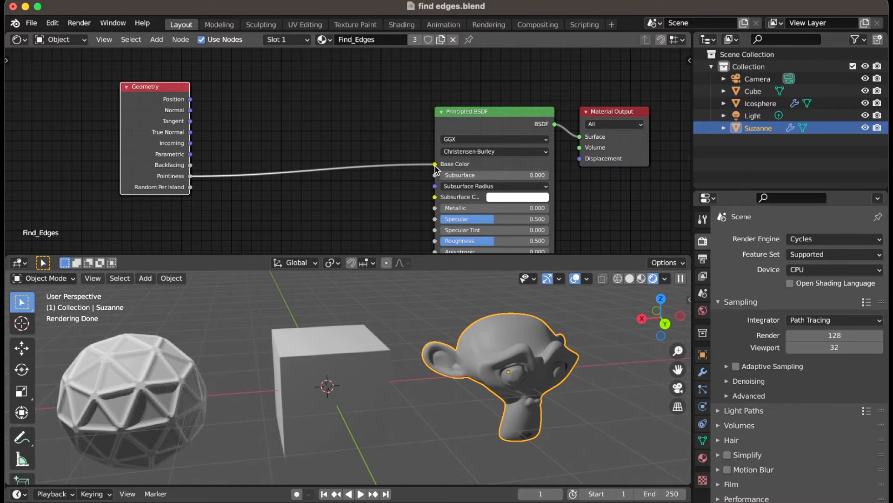
- Disconnect Pointiness from Base Color and add a ColorRamp node between the Geometry node and the Principled BSDF
{"action": "left_click_drag", "start_coordinate": [435, 164], "coordinate": [315, 183]}
{"action": "key", "text": "shift+a"}
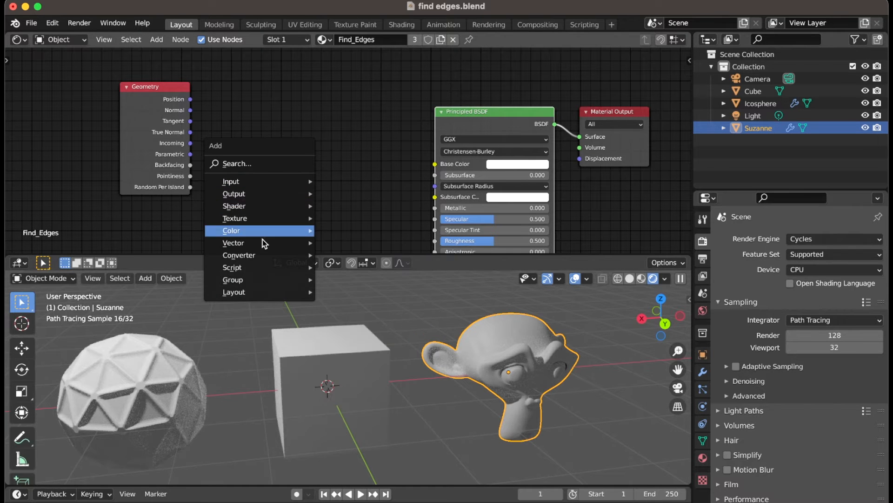
{"action": "mouse_move", "coordinate": [266, 237]}
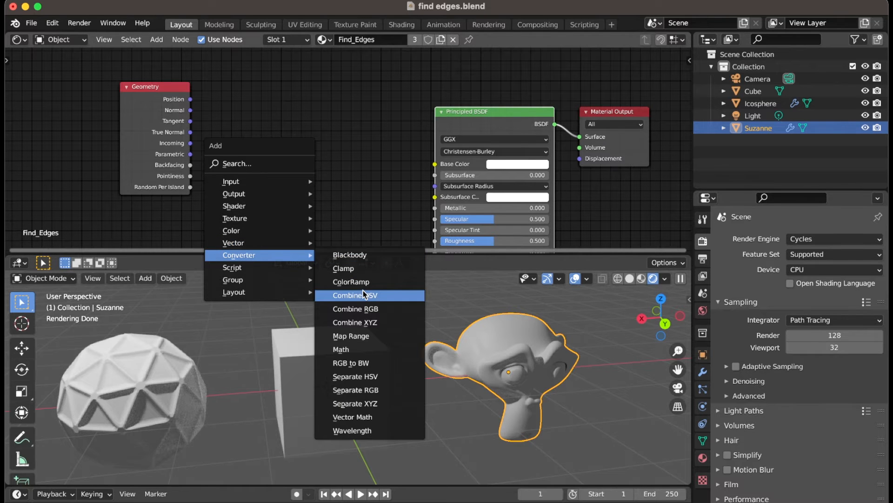
{"action": "left_click", "coordinate": [368, 282]}
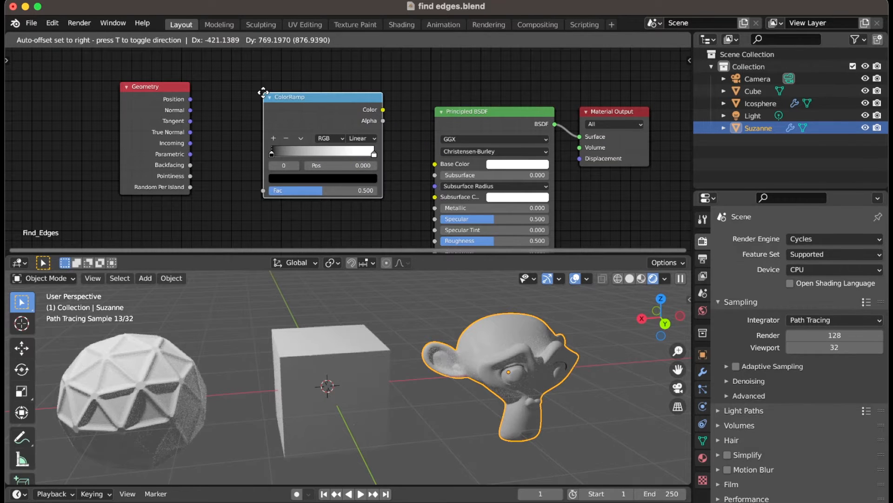
{"action": "left_click", "coordinate": [263, 93]}
{"action": "left_click_drag", "start_coordinate": [312, 100], "coordinate": [307, 89]}
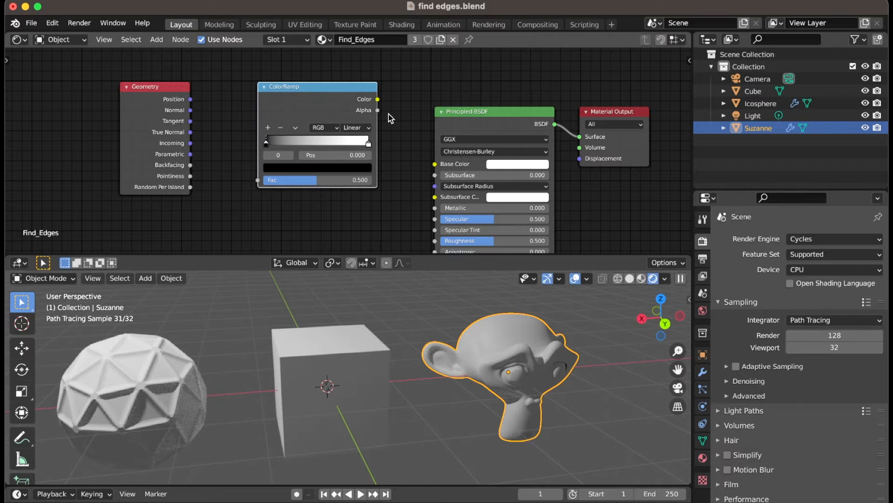
- Link Pointiness through the ColorRamp to Base Color, and set the ramp's black stop to 0.432 and white stop to 0.514
{"action": "left_click_drag", "start_coordinate": [378, 99], "coordinate": [437, 167]}
{"action": "left_click_drag", "start_coordinate": [190, 176], "coordinate": [315, 140]}
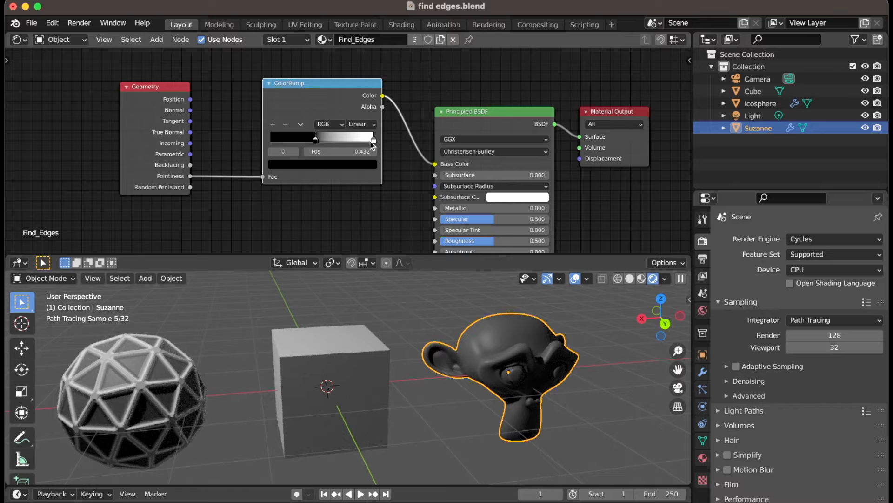
{"action": "left_click_drag", "start_coordinate": [373, 142], "coordinate": [321, 142]}
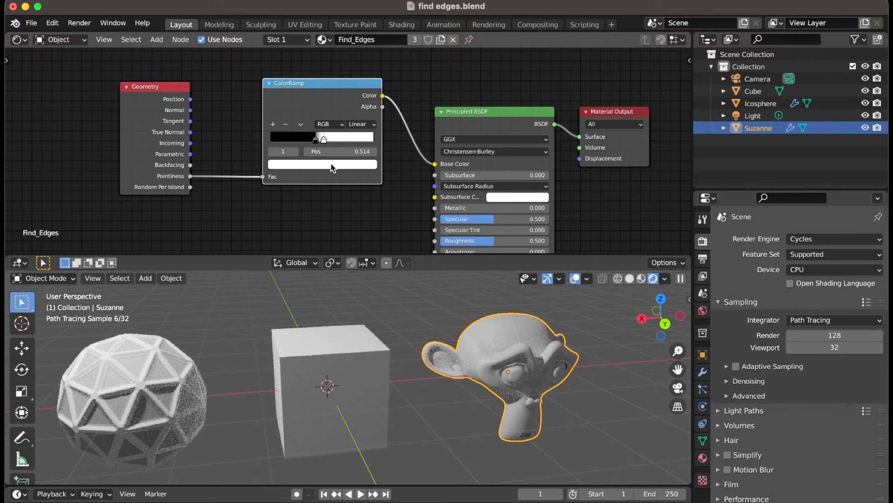
- Disconnect the ColorRamp from Base Color and reconnect its Color output to compare the monkey head and icosphere with and without it
{"action": "scroll", "coordinate": [398, 404], "scroll_direction": "right", "scroll_amount": 10}
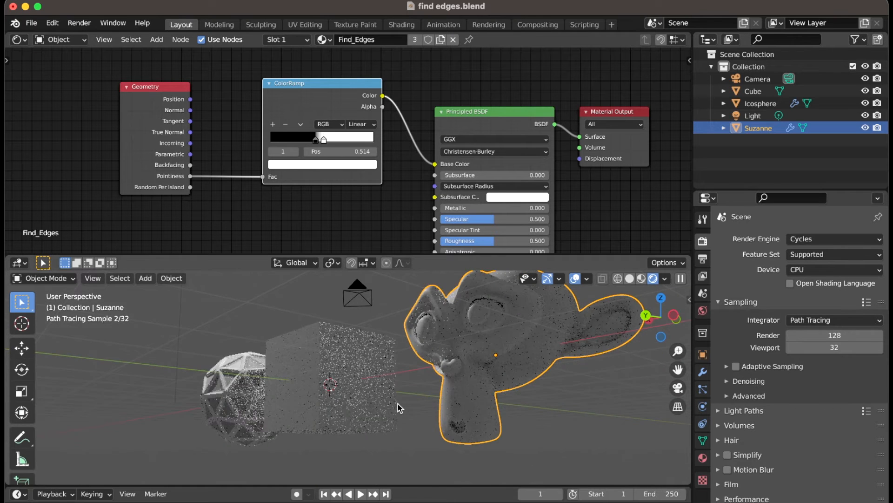
{"action": "scroll", "coordinate": [398, 404], "scroll_direction": "left", "scroll_amount": 5}
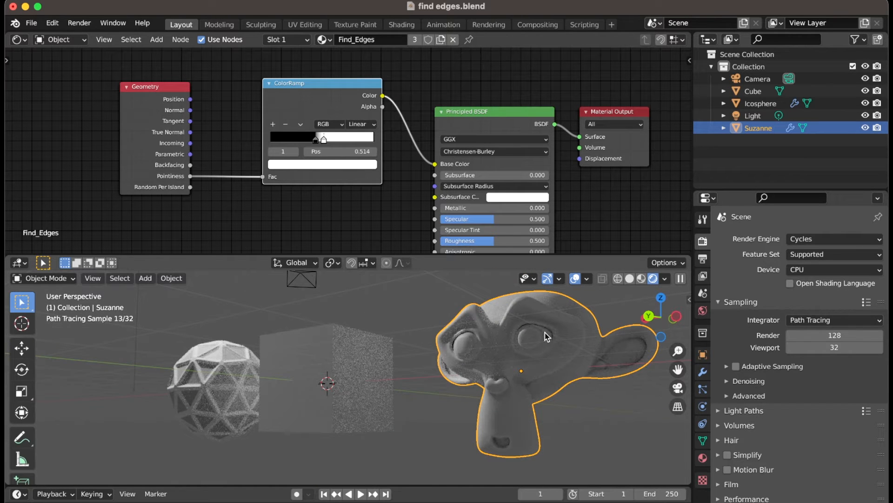
{"action": "left_click_drag", "start_coordinate": [434, 164], "coordinate": [395, 209]}
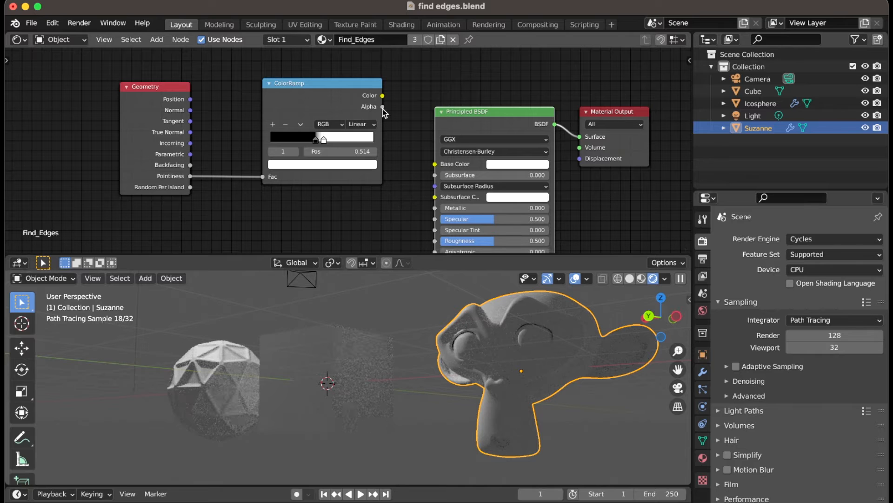
{"action": "left_click_drag", "start_coordinate": [382, 107], "coordinate": [435, 164]}
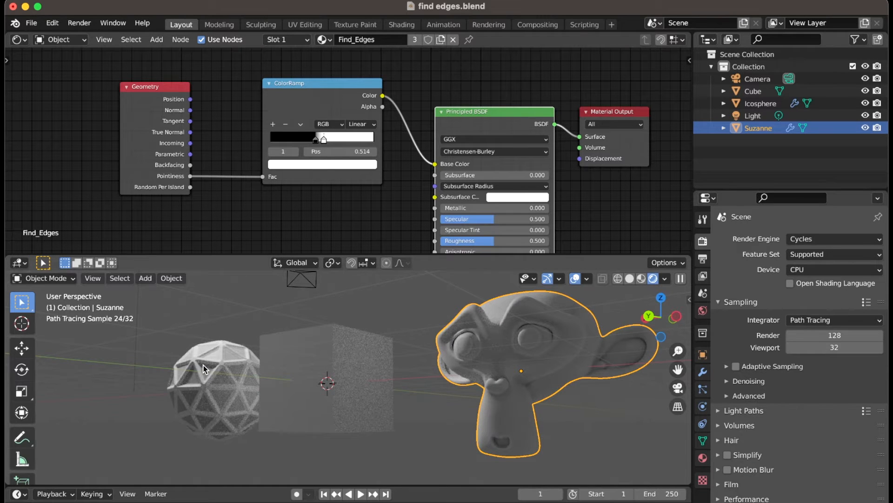
{"action": "mouse_move", "coordinate": [197, 400]}
{"action": "middle_mouse_down"}
{"action": "mouse_move", "coordinate": [210, 428]}
{"action": "mouse_move", "coordinate": [138, 351]}
{"action": "mouse_move", "coordinate": [143, 407]}
{"action": "middle_mouse_up"}
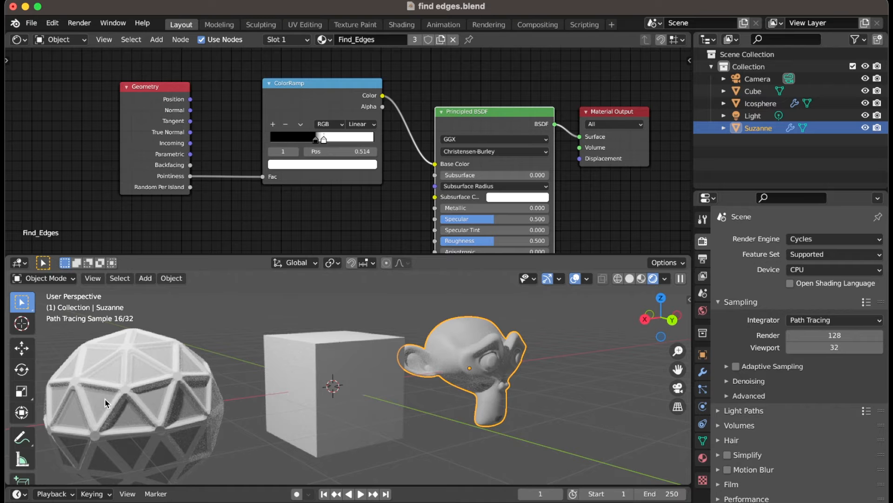
- Move the ColorRamp's black stop to 0.489 and shift the Geometry node slightly farther from the ColorRamp
{"action": "scroll", "coordinate": [443, 377], "scroll_direction": "right", "scroll_amount": 5}
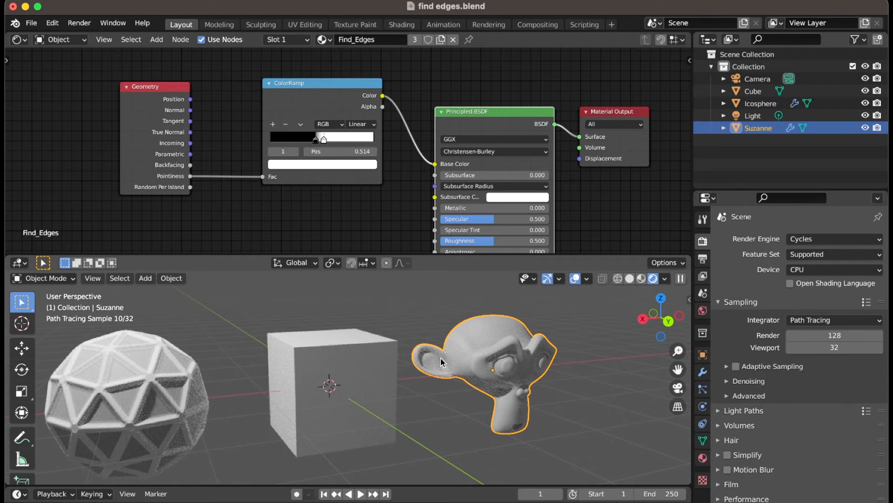
{"action": "left_click_drag", "start_coordinate": [316, 141], "coordinate": [323, 144]}
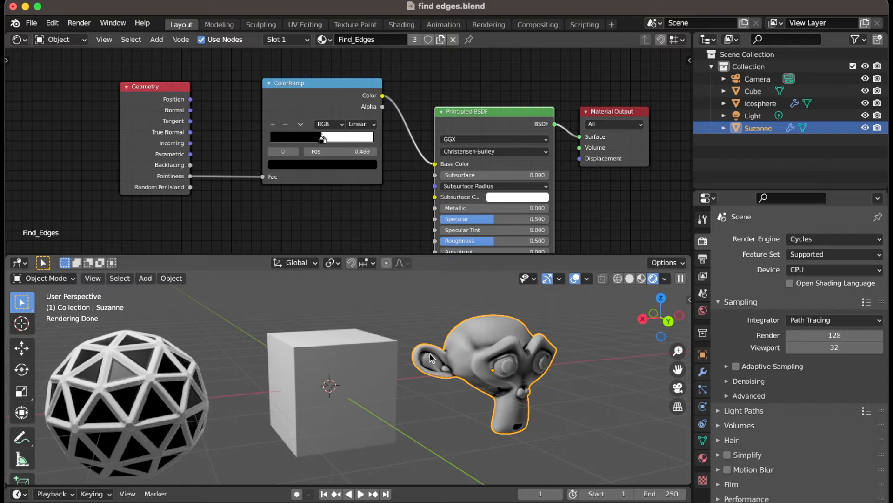
{"action": "left_click_drag", "start_coordinate": [155, 89], "coordinate": [143, 88]}
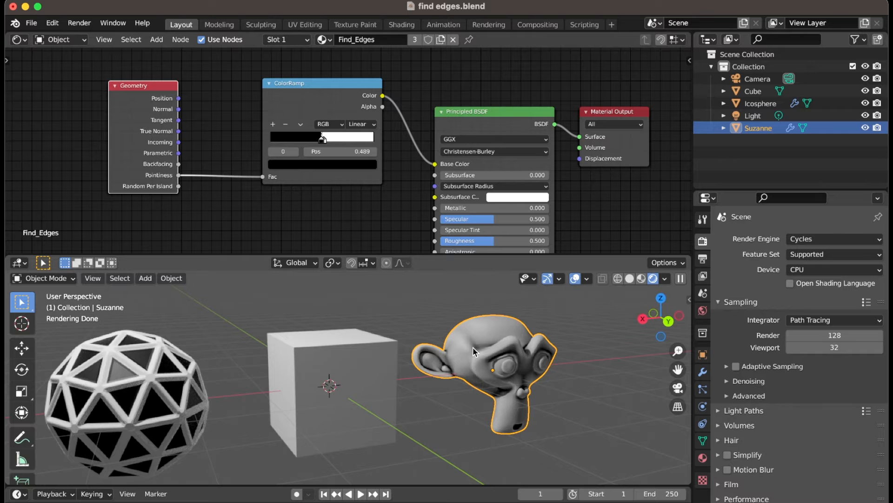
- Deselect the monkey head and move the ColorRamp's black stop to 0.466
{"action": "scroll", "coordinate": [487, 394], "scroll_direction": "right", "scroll_amount": 10}
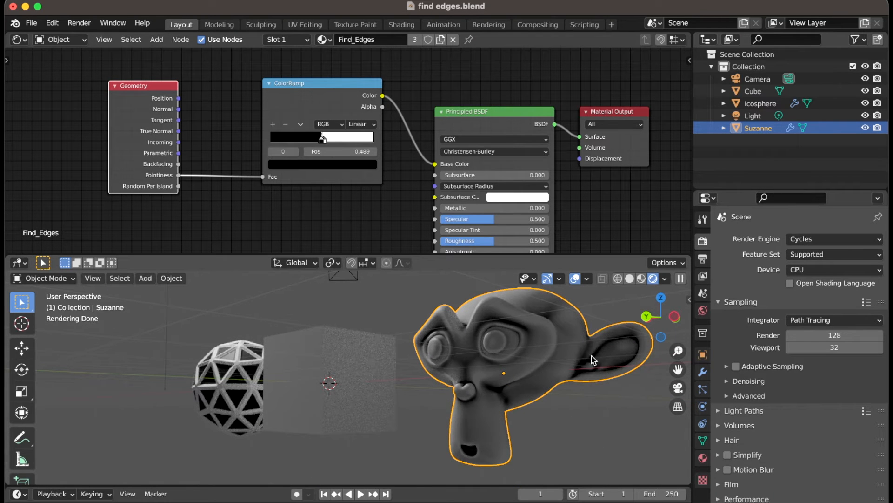
{"action": "left_click", "coordinate": [588, 378]}
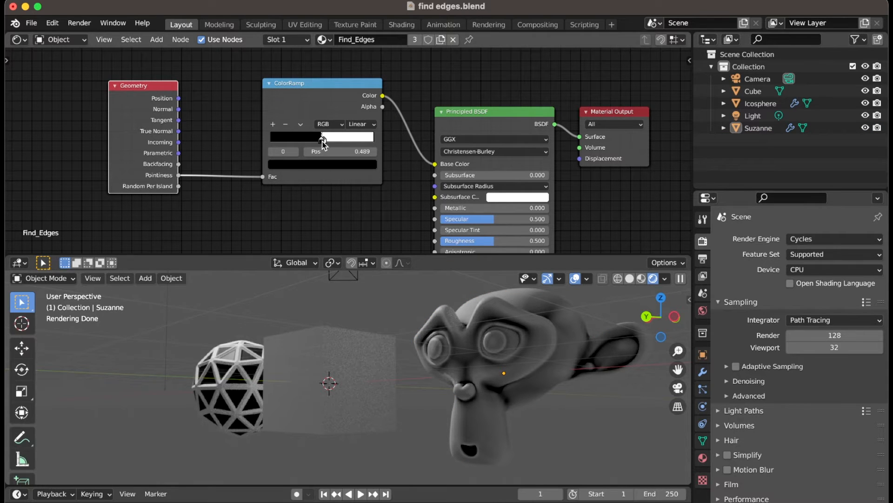
{"action": "left_click_drag", "start_coordinate": [324, 143], "coordinate": [321, 143]}
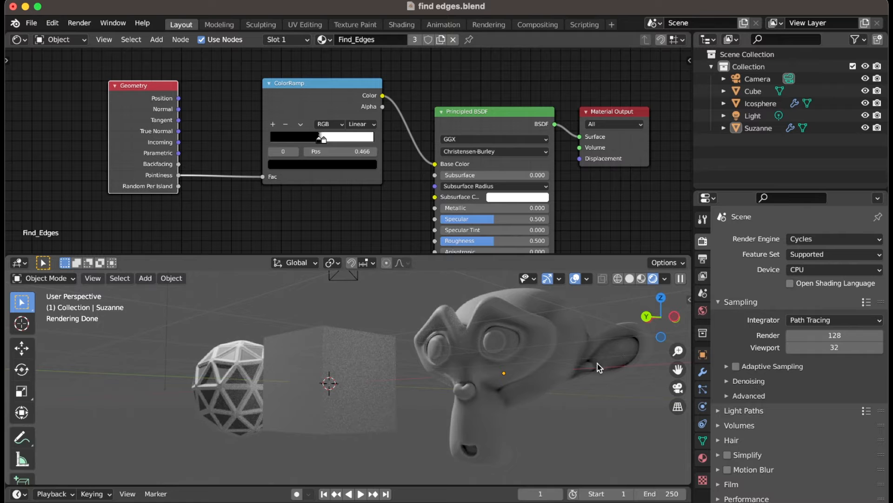
{"action": "scroll", "coordinate": [270, 385], "scroll_direction": "left", "scroll_amount": 10}
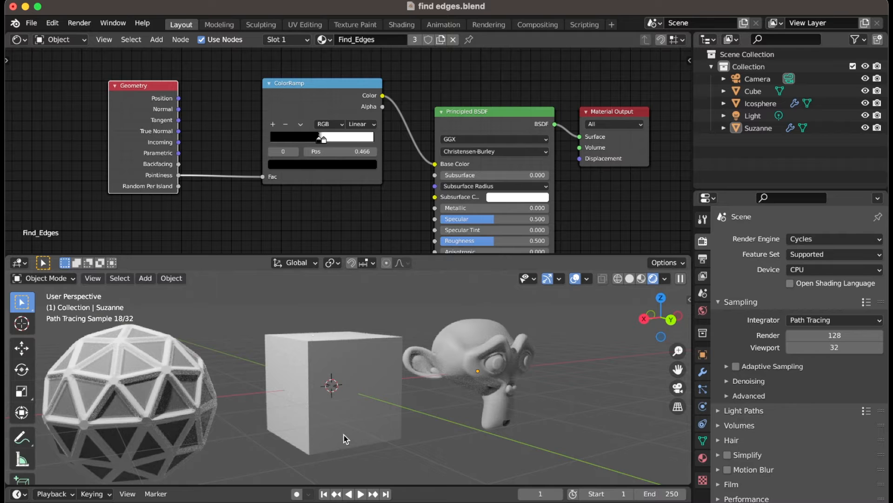
- Inspect the cube's mesh topology in Edit Mode and return to Object Mode
{"action": "left_click", "coordinate": [353, 350]}
{"action": "key", "text": "Tab"}
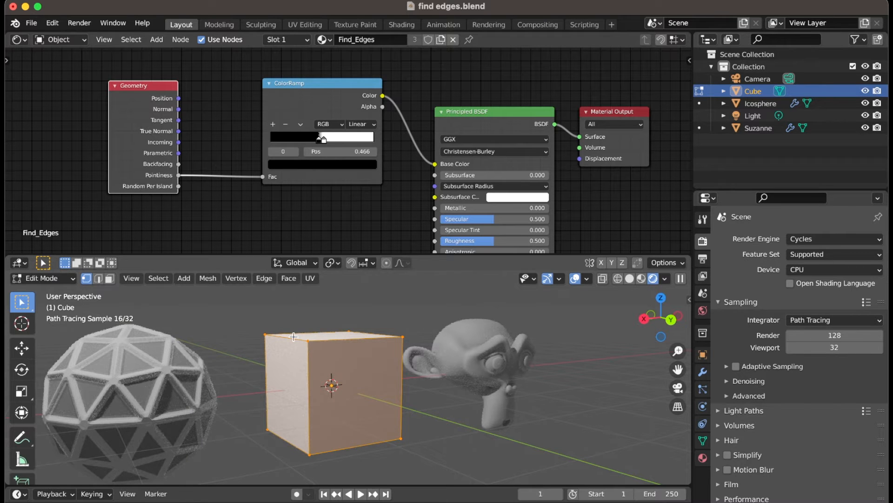
{"action": "middle_click_drag", "start_coordinate": [327, 370], "coordinate": [348, 377]}
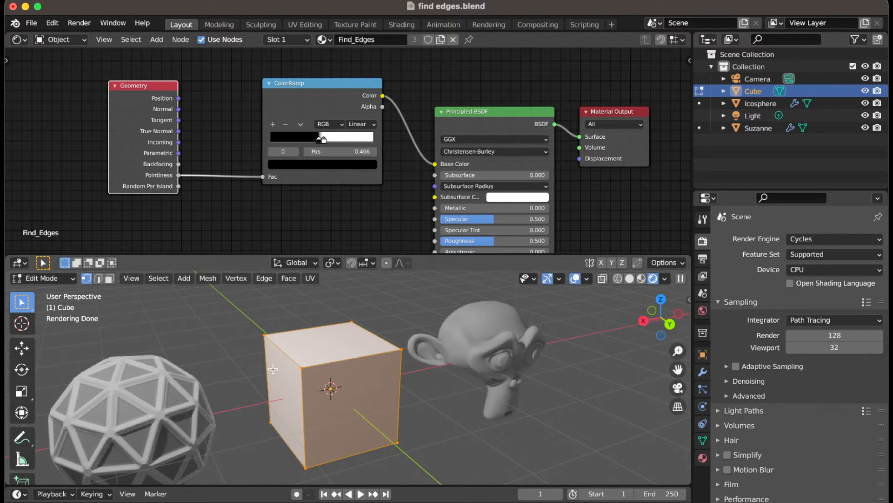
{"action": "key", "text": "Tab"}
- Select the icosphere, review its Bevel modifier settings, and collapse the modifier
{"action": "left_click", "coordinate": [142, 424]}
{"action": "key", "text": "Tab"}
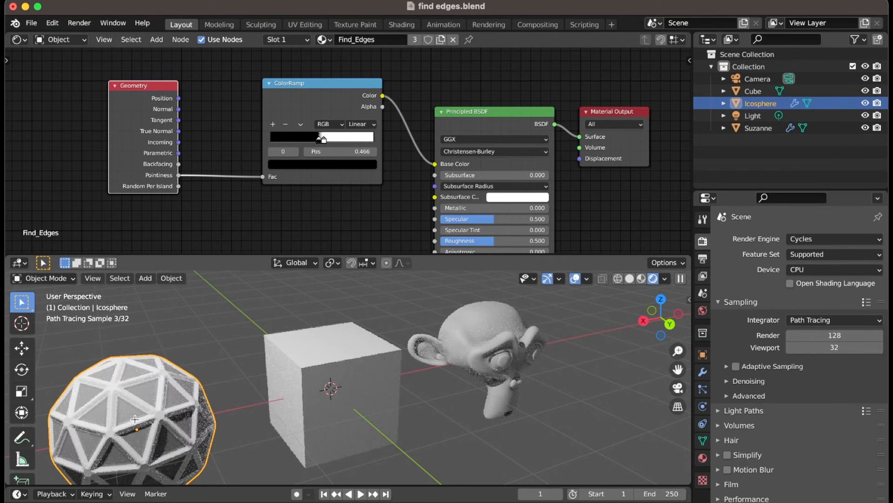
{"action": "key", "text": "Tab"}
{"action": "key", "text": "Tab"}
{"action": "left_click", "coordinate": [703, 374]}
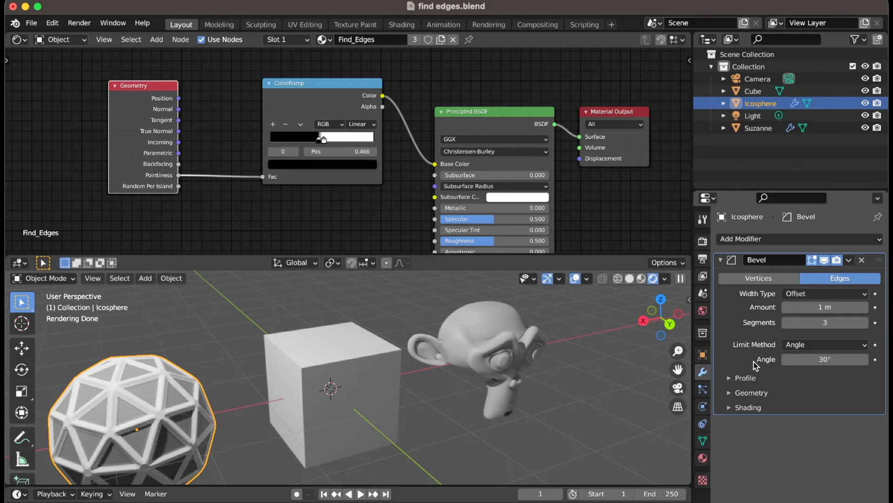
{"action": "left_click", "coordinate": [722, 260]}
- Examine the icosphere's bevelled geometry up close in Edit Mode using Wireframe and Solid shading, and return to Object Mode
{"action": "key", "text": "Tab"}
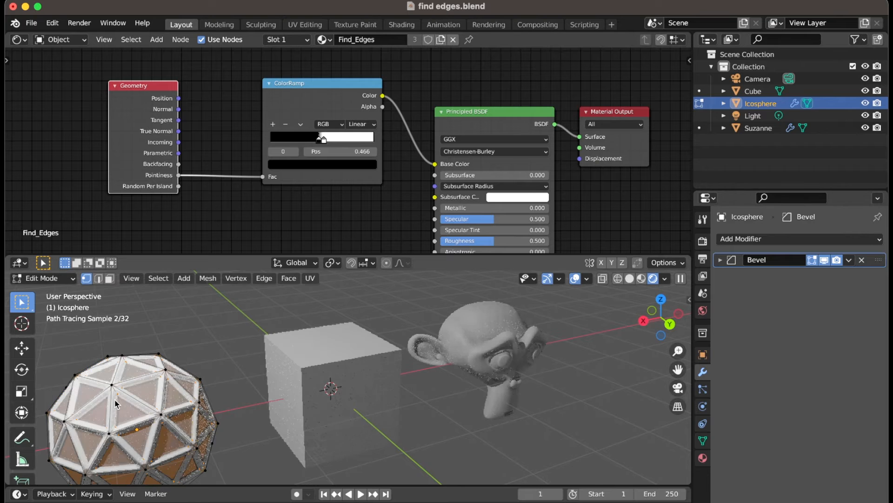
{"action": "scroll", "coordinate": [115, 400], "scroll_direction": "up", "scroll_amount": 4}
{"action": "scroll", "coordinate": [115, 400], "scroll_direction": "up", "scroll_amount": 3}
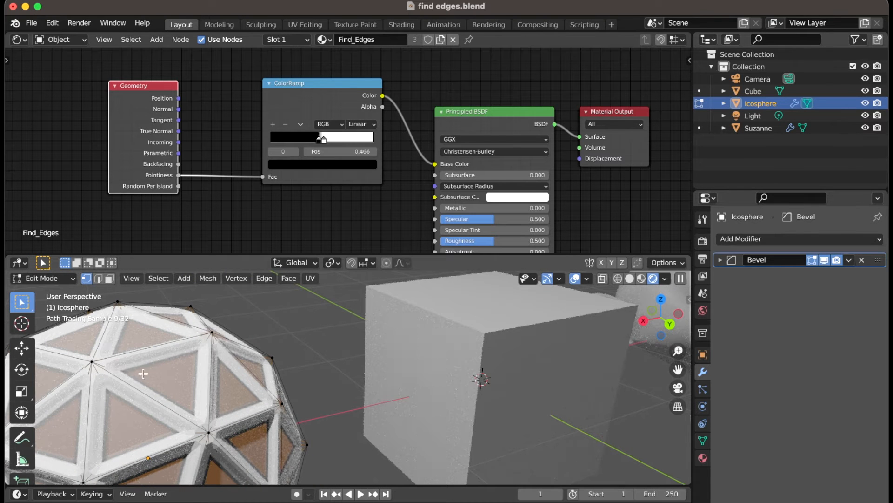
{"action": "key", "text": "z"}
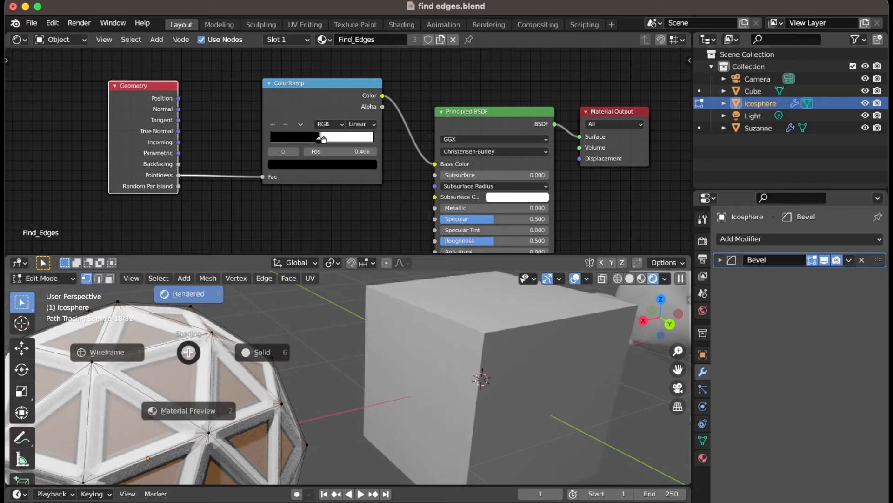
{"action": "left_click", "coordinate": [85, 356]}
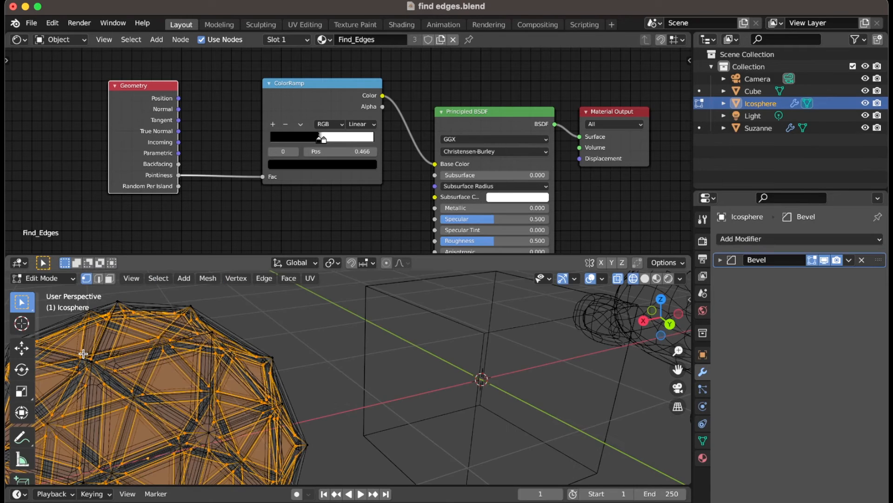
{"action": "middle_click_drag", "start_coordinate": [93, 358], "coordinate": [137, 419]}
{"action": "scroll", "coordinate": [137, 419], "scroll_direction": "down", "scroll_amount": 5}
{"action": "scroll", "coordinate": [137, 419], "scroll_direction": "right", "scroll_amount": 10}
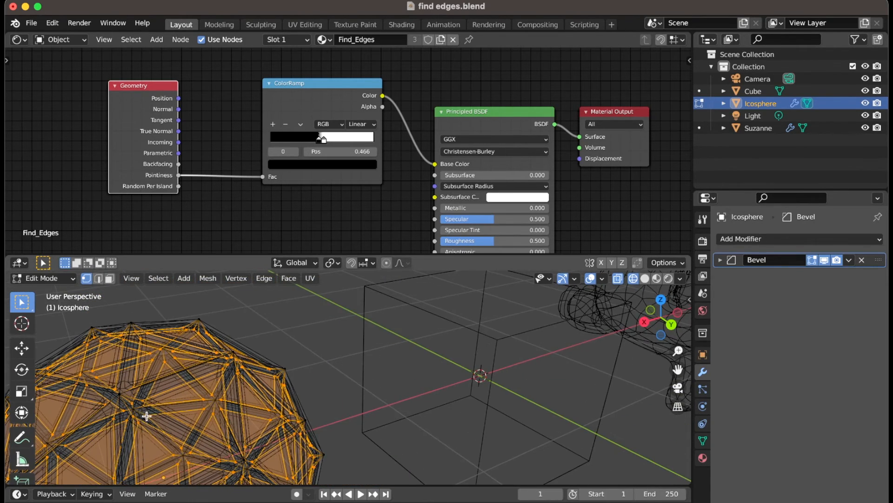
{"action": "key", "text": "z"}
{"action": "left_click", "coordinate": [238, 409]}
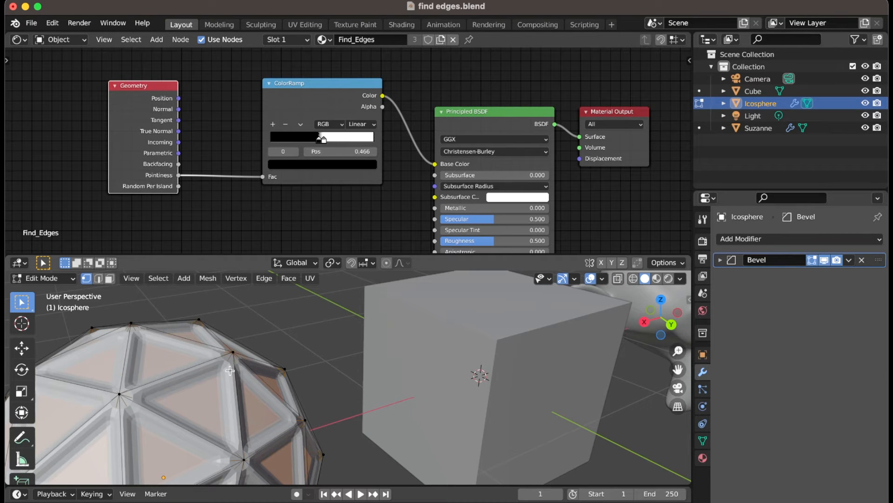
{"action": "key", "text": "Tab"}
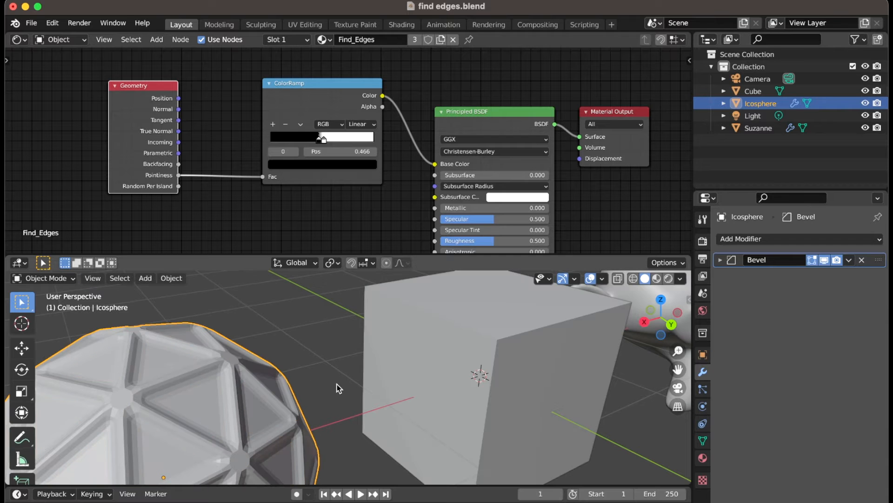
- Return the viewport to Rendered shading and compare the icosphere's mesh in Edit Mode with a close view of the monkey head
{"action": "scroll", "coordinate": [334, 381], "scroll_direction": "down", "scroll_amount": 5}
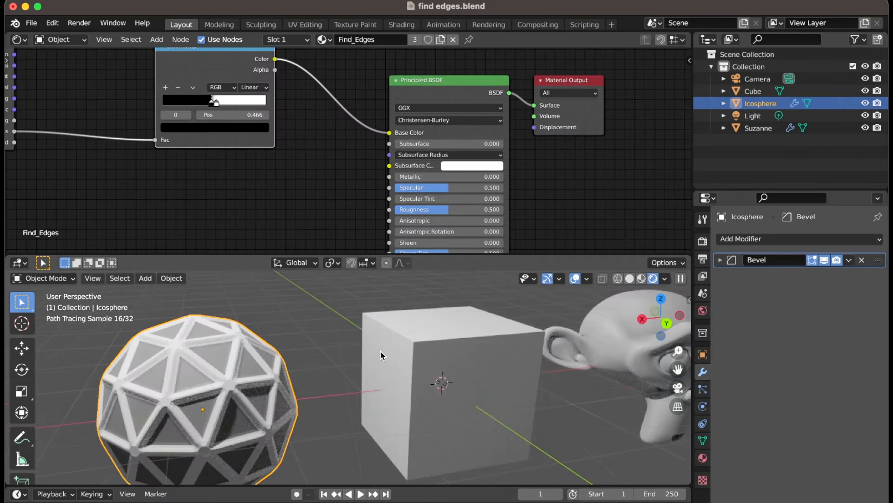
{"action": "scroll", "coordinate": [286, 211], "scroll_direction": "down", "scroll_amount": 2}
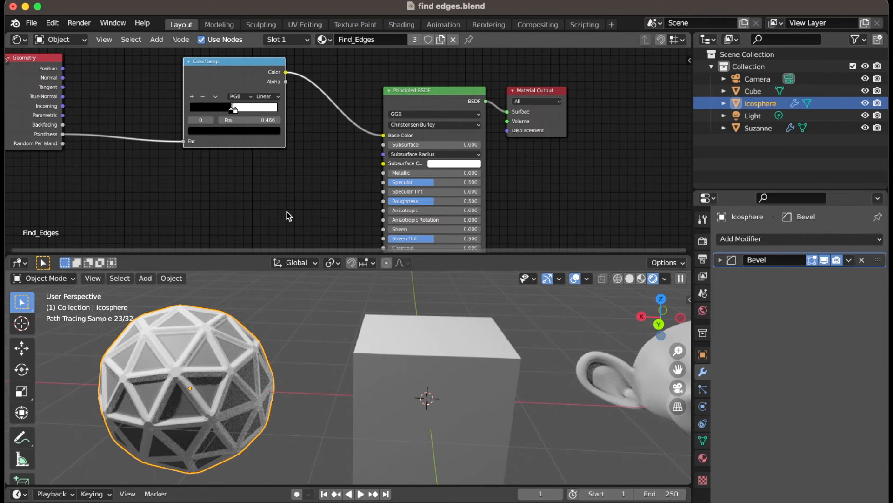
{"action": "scroll", "coordinate": [286, 211], "scroll_direction": "down", "scroll_amount": 1}
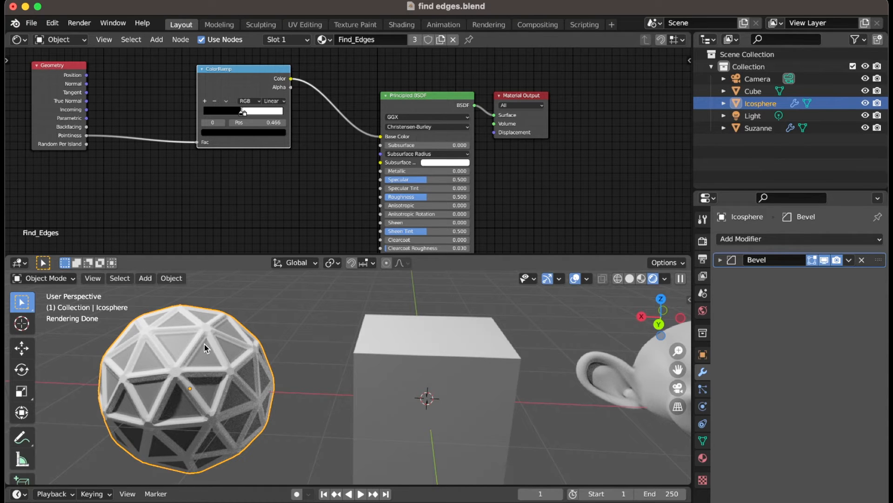
{"action": "key", "text": "Tab"}
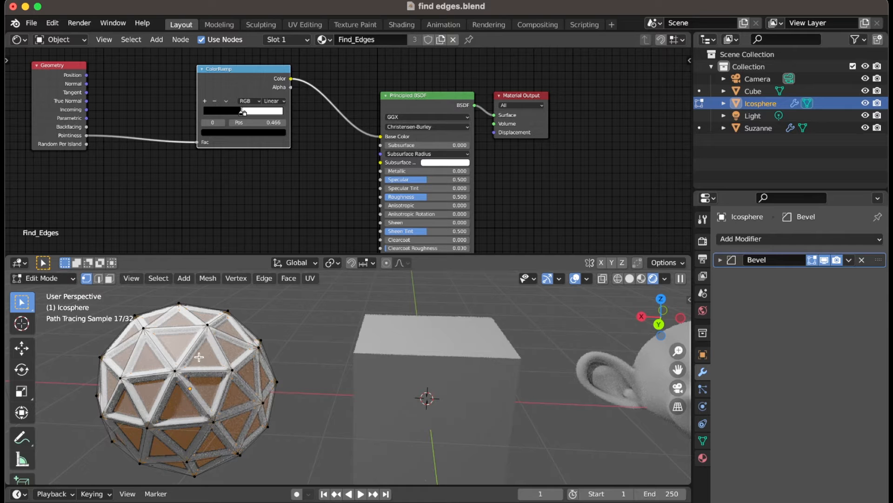
{"action": "key", "text": "Tab"}
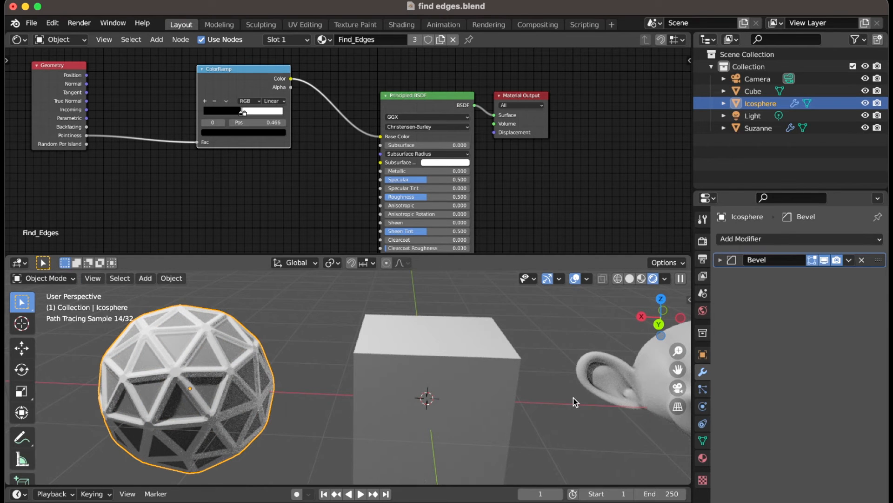
{"action": "scroll", "coordinate": [574, 397], "scroll_direction": "up", "scroll_amount": 5}
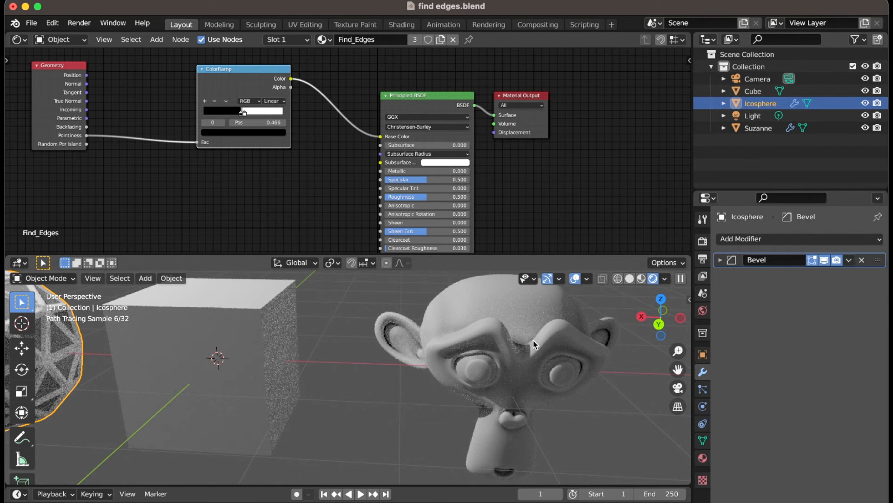
- Examine the Pointiness shading on the icosphere, cube and monkey head from several angles in the rendered viewport
{"action": "scroll", "coordinate": [403, 380], "scroll_direction": "left", "scroll_amount": 10, "text": "shift"}
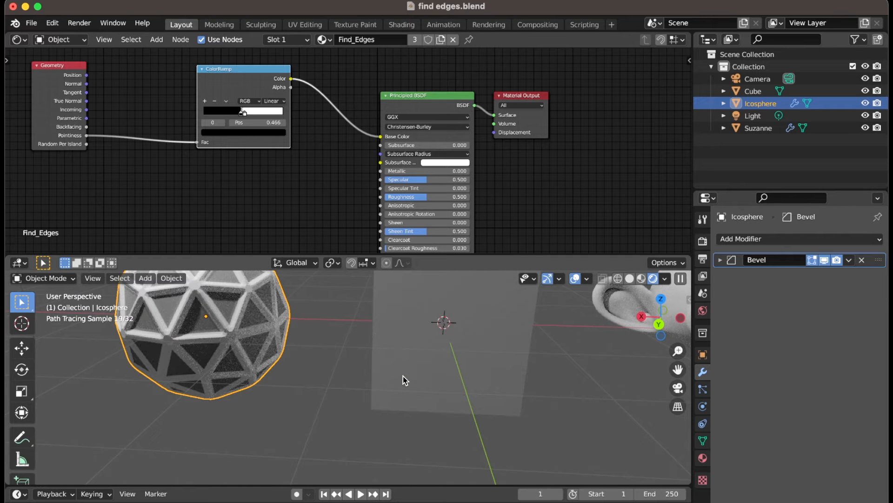
{"action": "scroll", "coordinate": [403, 376], "scroll_direction": "left", "scroll_amount": 10}
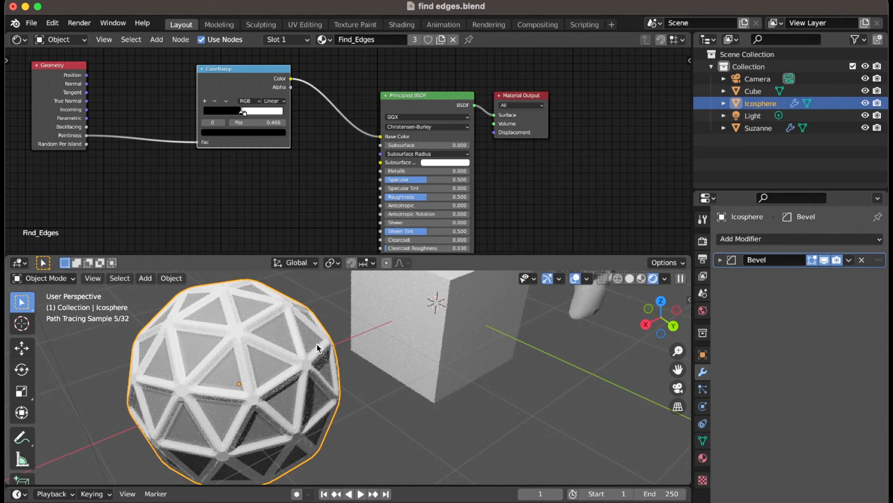
{"action": "scroll", "coordinate": [317, 345], "scroll_direction": "right", "scroll_amount": 8}
{"action": "scroll", "coordinate": [316, 344], "scroll_direction": "up", "scroll_amount": 5}
{"action": "scroll", "coordinate": [317, 344], "scroll_direction": "down", "scroll_amount": 7}
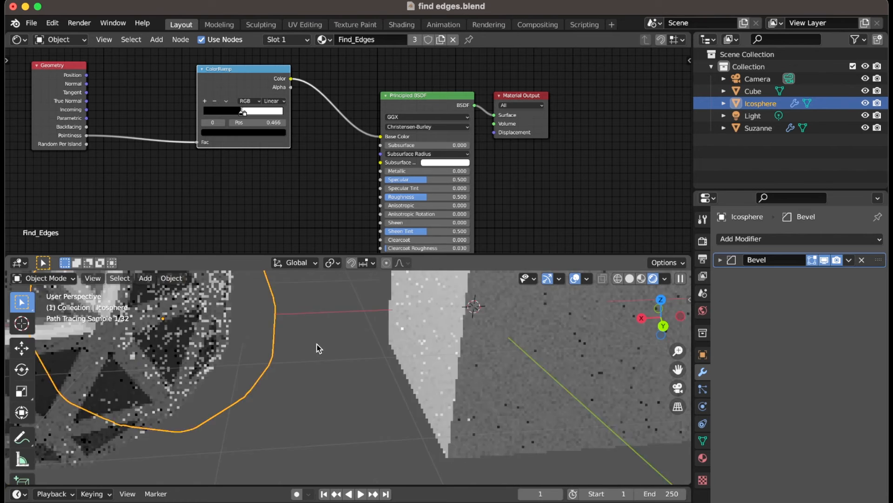
{"action": "scroll", "coordinate": [317, 344], "scroll_direction": "up", "scroll_amount": 8, "text": "shift"}
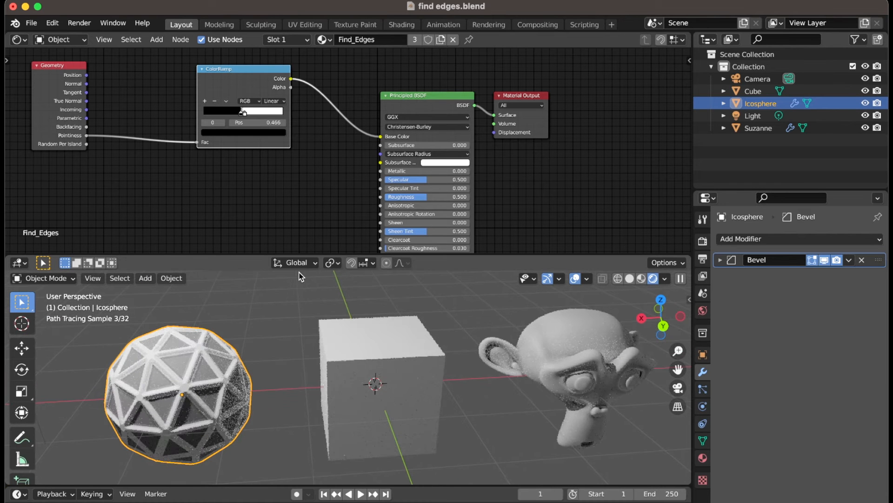
- Add a Bevel node to the Find_Edges material below the existing Geometry and ColorRamp nodes
{"action": "scroll", "coordinate": [242, 202], "scroll_direction": "down", "scroll_amount": 5}
{"action": "scroll", "coordinate": [241, 202], "scroll_direction": "left", "scroll_amount": 5}
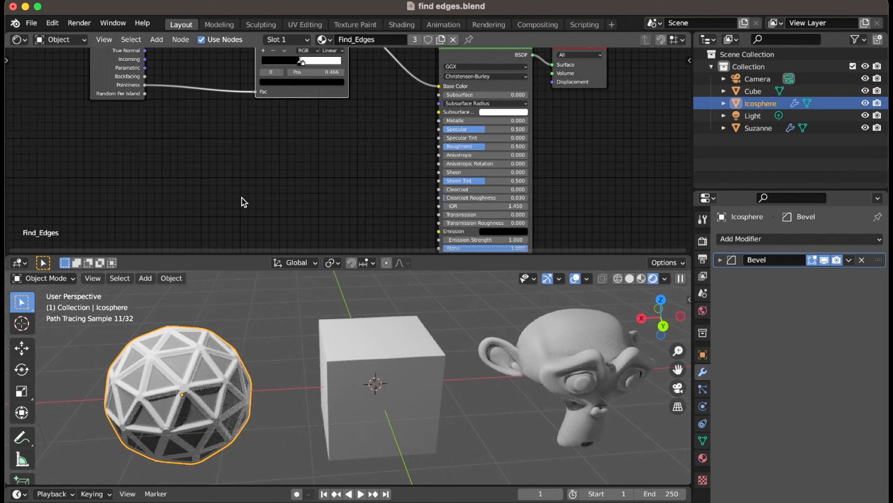
{"action": "key", "text": "shift+a"}
{"action": "left_click", "coordinate": [195, 168]}
{"action": "type", "text": "bev"}
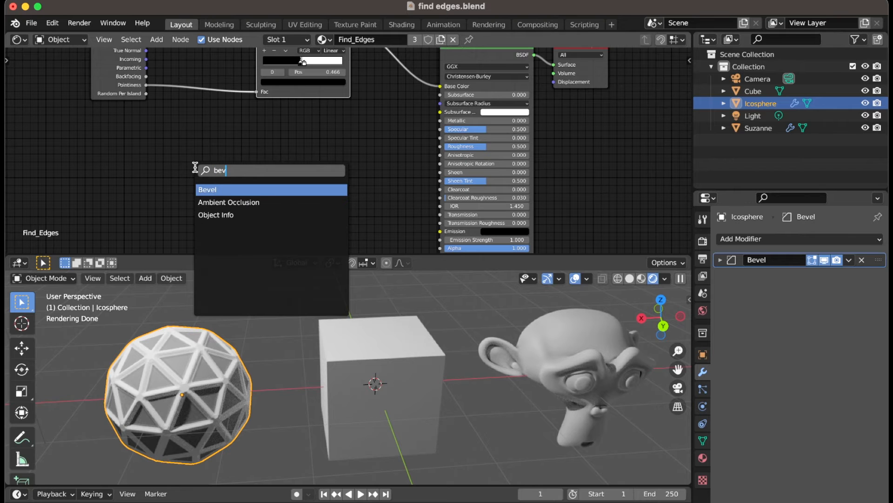
{"action": "left_click", "coordinate": [214, 192]}
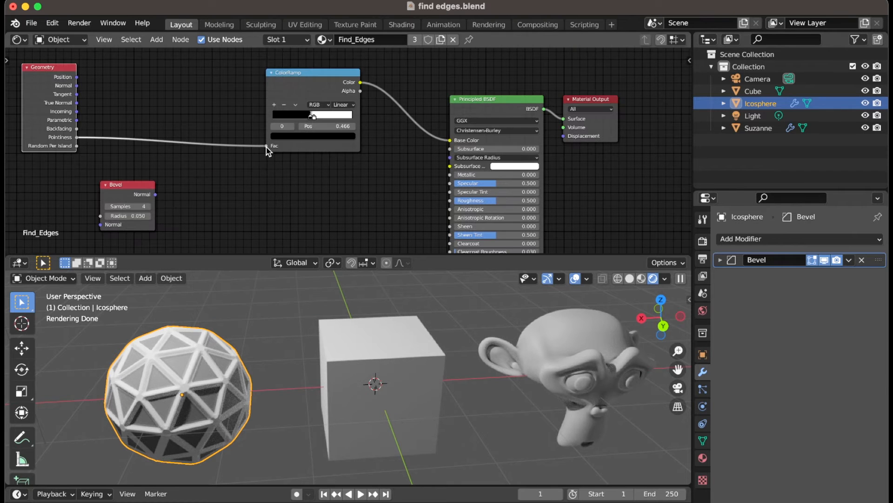
- Disconnect Pointiness from the ColorRamp's Fac input and add a Texture Coordinate node to the material
{"action": "left_click_drag", "start_coordinate": [267, 148], "coordinate": [122, 103]}
{"action": "key", "text": "shift+a"}
{"action": "mouse_move", "coordinate": [108, 121]}
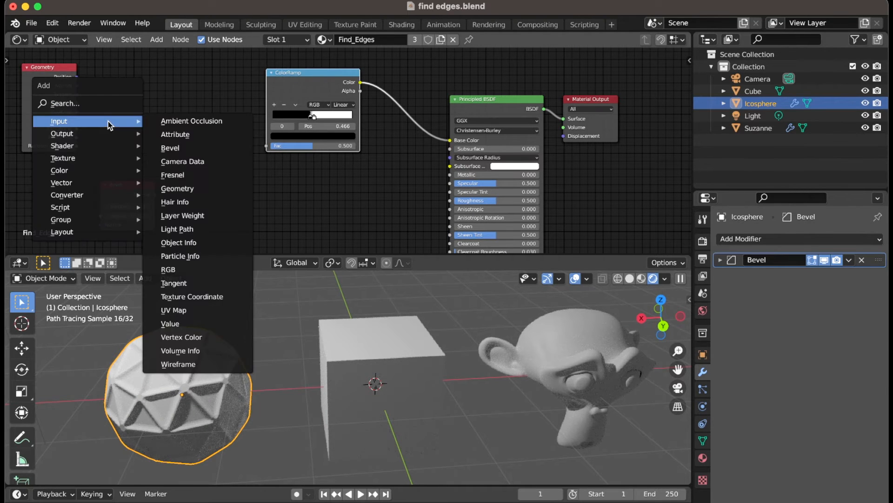
{"action": "left_click", "coordinate": [190, 297]}
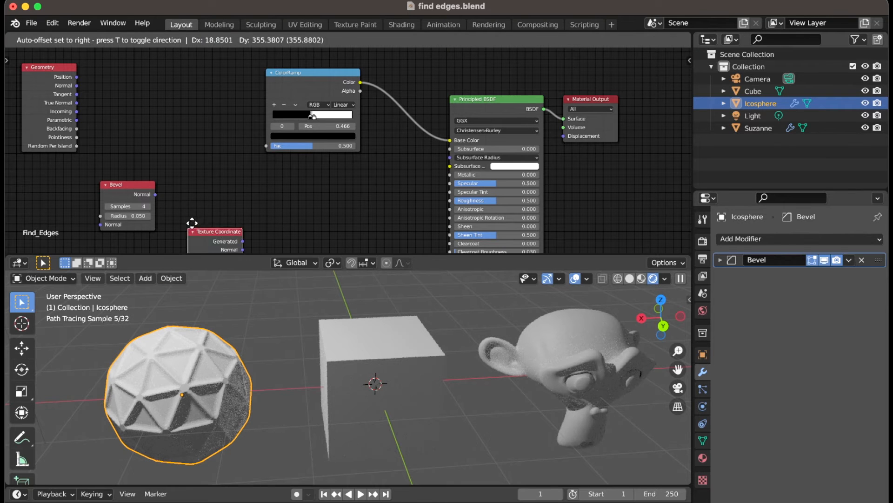
{"action": "left_click", "coordinate": [200, 204]}
- Arrange the nodes so Bevel sits directly above Texture Coordinate, with the Geometry node moved aside
{"action": "left_click_drag", "start_coordinate": [123, 185], "coordinate": [151, 62]}
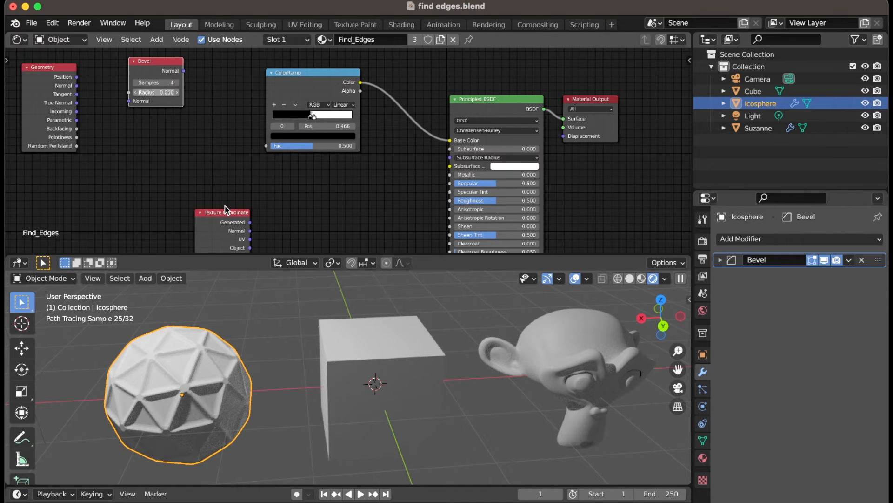
{"action": "left_click_drag", "start_coordinate": [225, 208], "coordinate": [149, 132]}
{"action": "left_click_drag", "start_coordinate": [164, 64], "coordinate": [51, 194]}
{"action": "left_click_drag", "start_coordinate": [45, 88], "coordinate": [18, 92]}
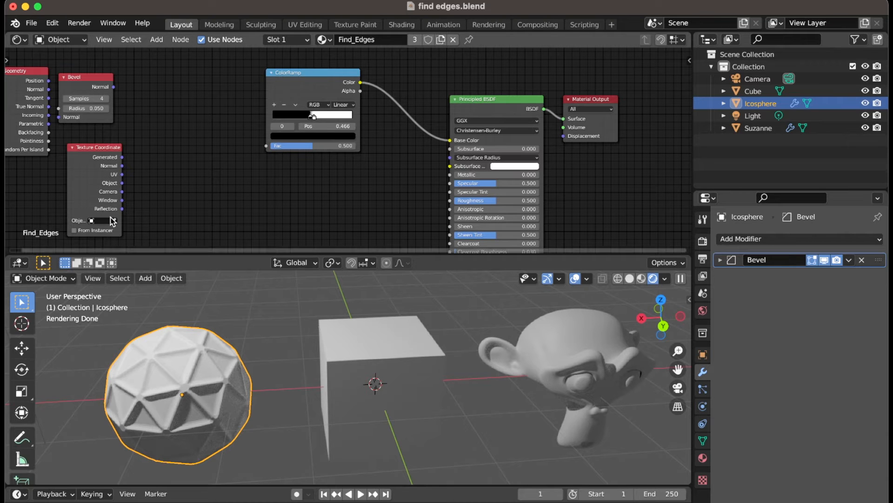
{"action": "left_click_drag", "start_coordinate": [99, 149], "coordinate": [90, 150]}
{"action": "key", "text": "shift+a"}
{"action": "mouse_move", "coordinate": [172, 130]}
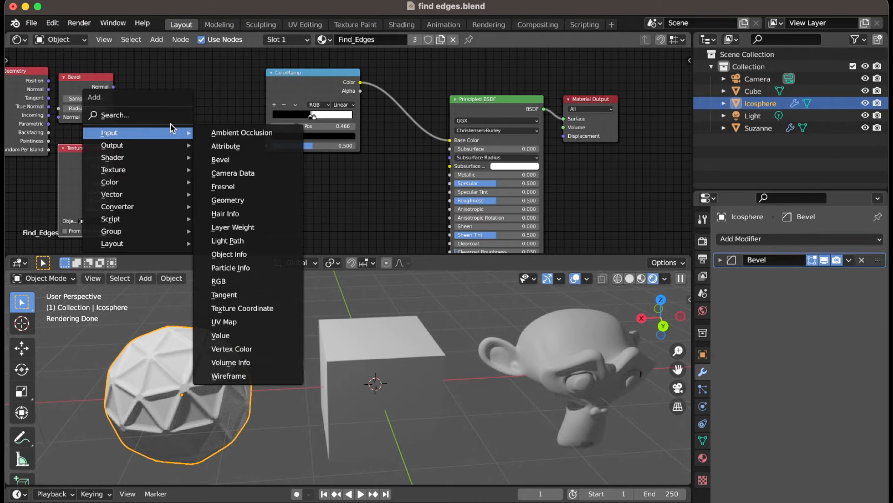
{"action": "left_click", "coordinate": [168, 114]}
{"action": "type", "text": "math"}
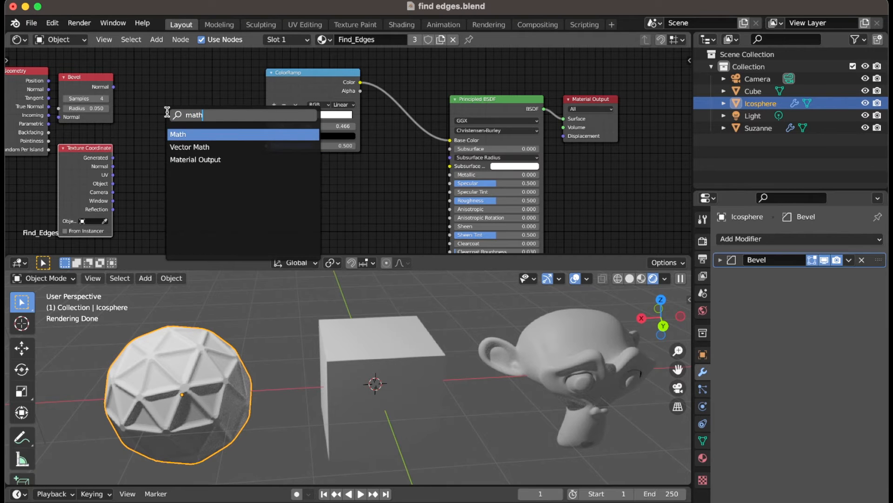
{"action": "key", "text": "Return"}
{"action": "left_click", "coordinate": [169, 112]}
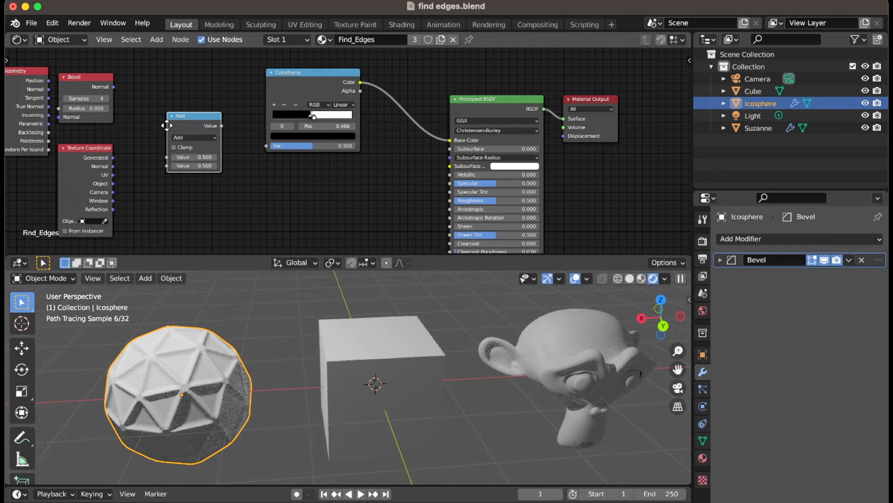
{"action": "key", "text": "x"}
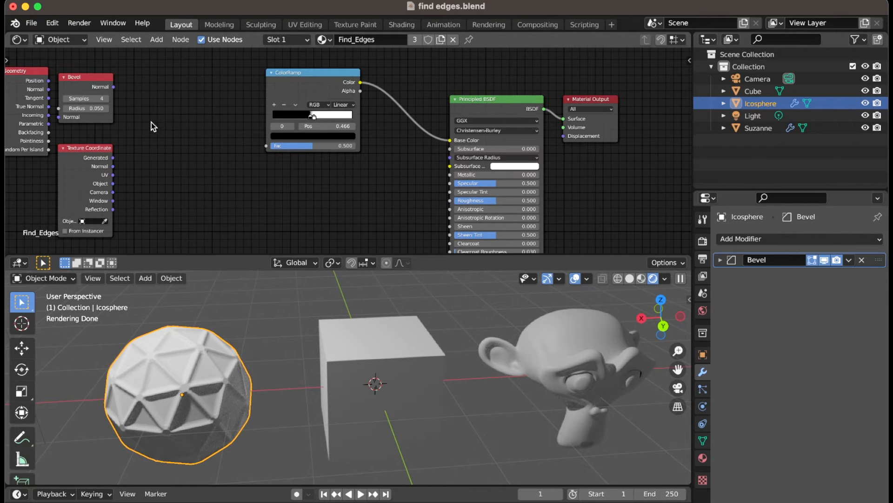
- Add a Vector Math node before the ColorRamp and feed its two vector inputs from the Bevel Normal and the Texture Coordinate Normal
{"action": "key", "text": "shift+a"}
{"action": "mouse_move", "coordinate": [141, 205]}
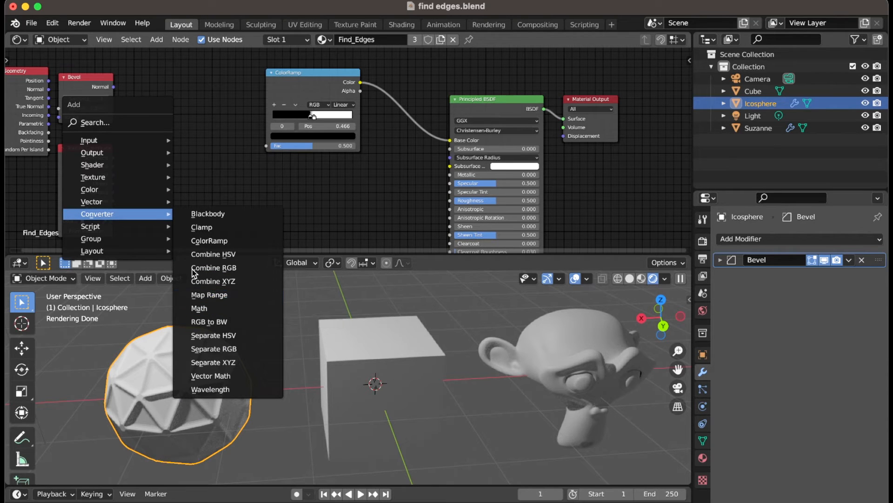
{"action": "left_click", "coordinate": [235, 379]}
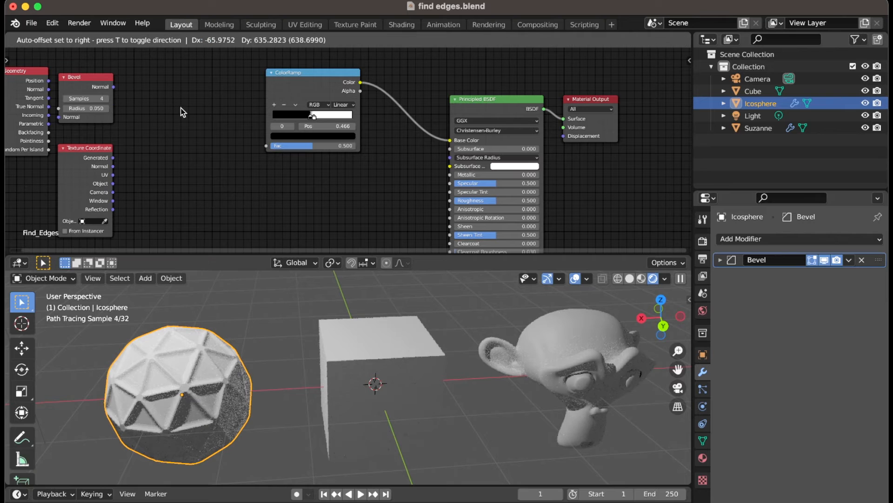
{"action": "left_click", "coordinate": [177, 76]}
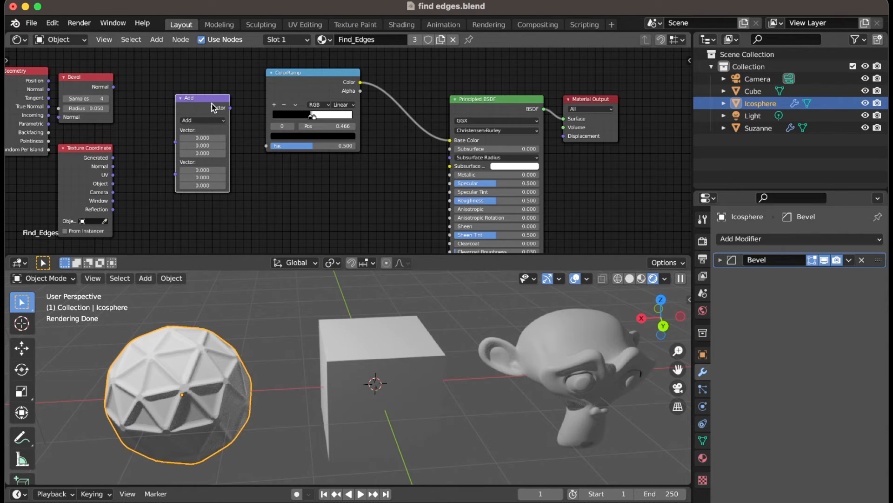
{"action": "left_click_drag", "start_coordinate": [211, 101], "coordinate": [206, 97]}
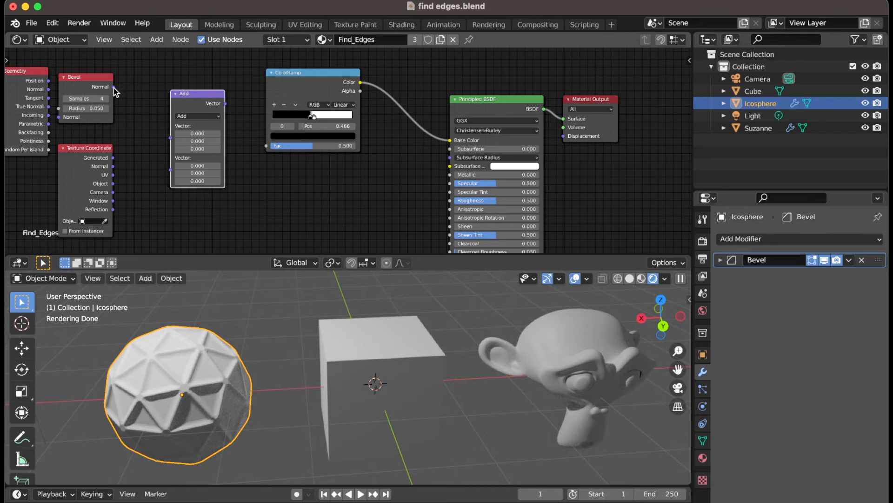
{"action": "left_click_drag", "start_coordinate": [114, 87], "coordinate": [171, 138]}
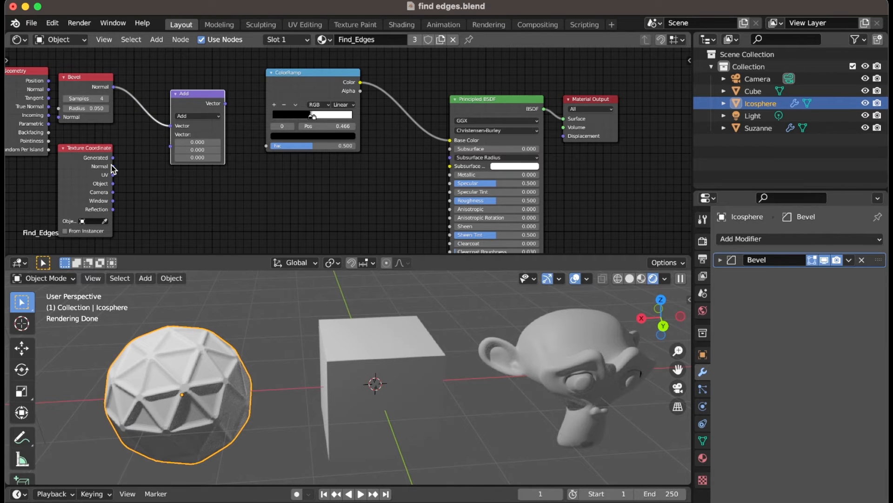
{"action": "left_click_drag", "start_coordinate": [113, 166], "coordinate": [172, 147]}
- Set the Vector Math operation to Distance and connect its Value output to the ColorRamp's Fac input
{"action": "left_click", "coordinate": [195, 116]}
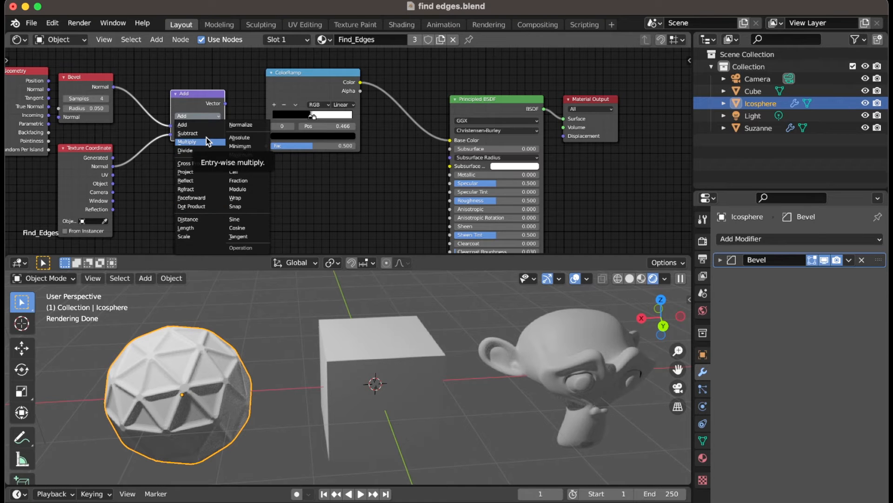
{"action": "left_click", "coordinate": [190, 220]}
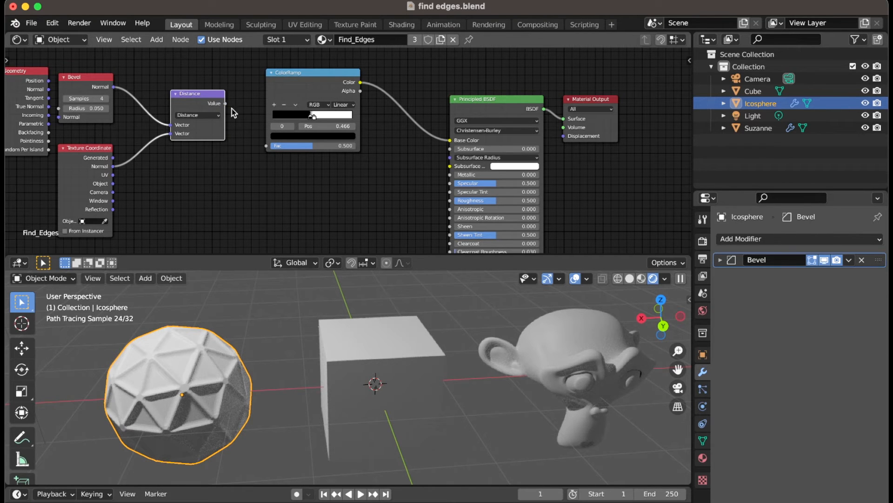
{"action": "left_click_drag", "start_coordinate": [225, 103], "coordinate": [269, 145]}
{"action": "left_click_drag", "start_coordinate": [225, 103], "coordinate": [261, 146]}
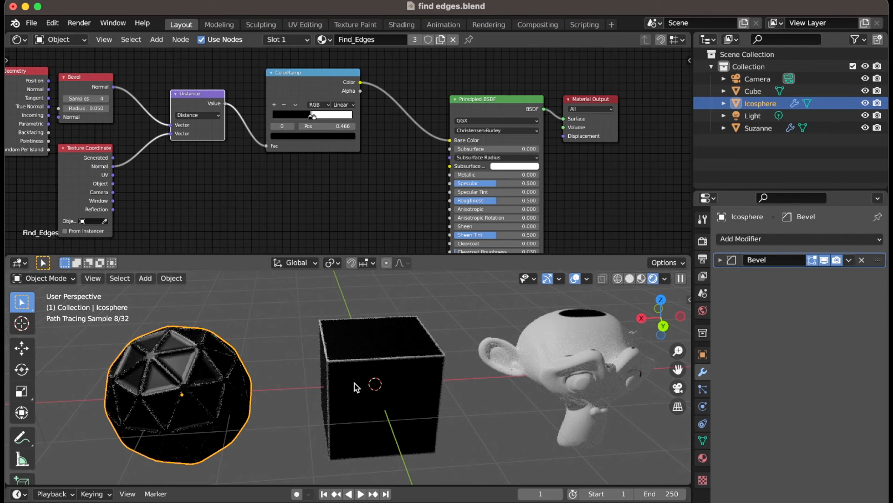
- Examine the Bevel-based edge mask on the icosphere, cube and monkey head from several angles, along with the ColorRamp stops
{"action": "scroll", "coordinate": [355, 386], "scroll_direction": "right", "scroll_amount": 8}
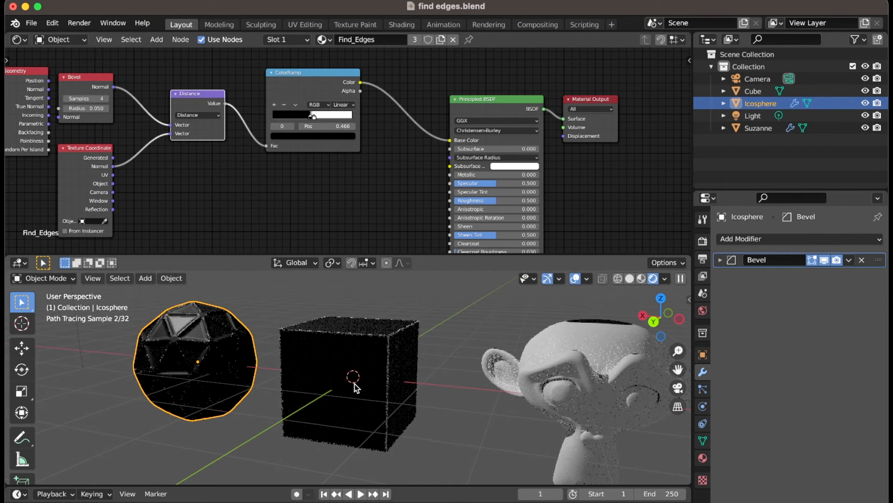
{"action": "scroll", "coordinate": [355, 387], "scroll_direction": "right", "scroll_amount": 4}
{"action": "scroll", "coordinate": [355, 384], "scroll_direction": "right", "scroll_amount": 10}
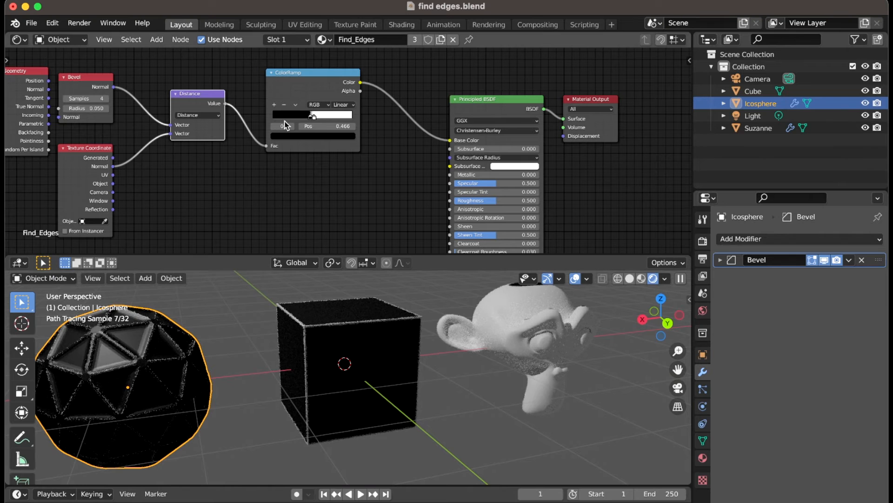
{"action": "scroll", "coordinate": [319, 122], "scroll_direction": "down", "scroll_amount": 1}
{"action": "scroll", "coordinate": [319, 122], "scroll_direction": "up", "scroll_amount": 3}
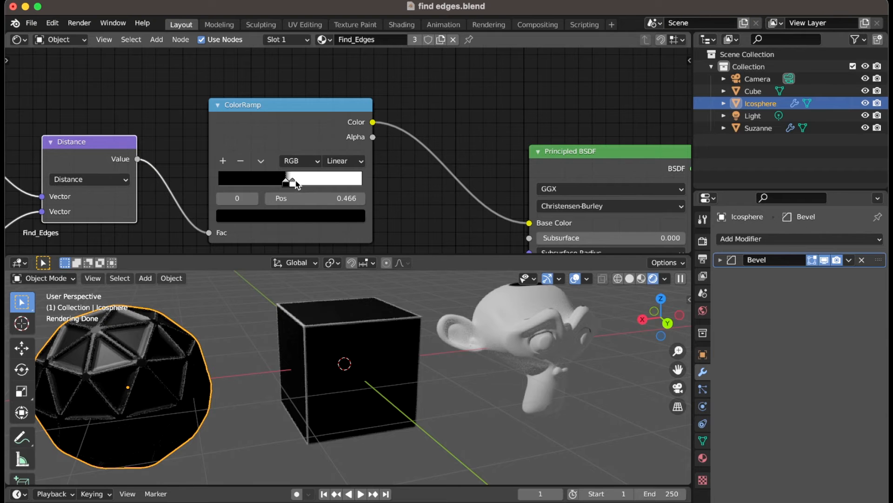
{"action": "scroll", "coordinate": [469, 305], "scroll_direction": "down", "scroll_amount": 2}
{"action": "middle_click_drag", "start_coordinate": [469, 305], "coordinate": [476, 331]}
{"action": "middle_click_drag", "start_coordinate": [370, 368], "coordinate": [369, 366]}
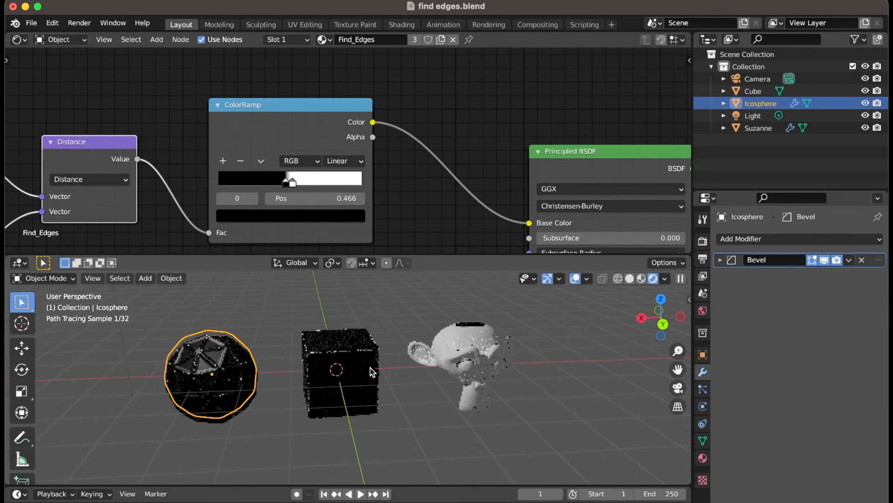
{"action": "scroll", "coordinate": [370, 367], "scroll_direction": "up", "scroll_amount": 3}
{"action": "middle_click_drag", "start_coordinate": [299, 374], "coordinate": [300, 374]}
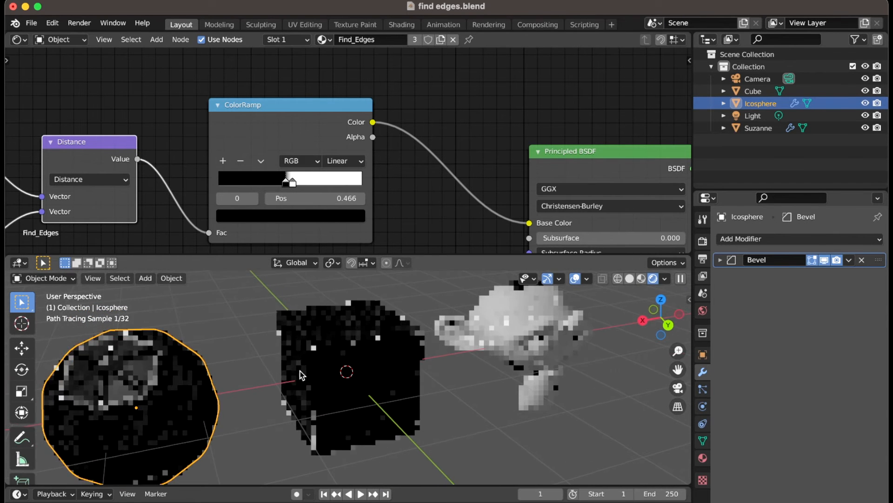
- Spread the ColorRamp stops apart, with the black stop at 0.077 and the white stop close to the far end of the gradient
{"action": "left_click_drag", "start_coordinate": [293, 183], "coordinate": [230, 183]}
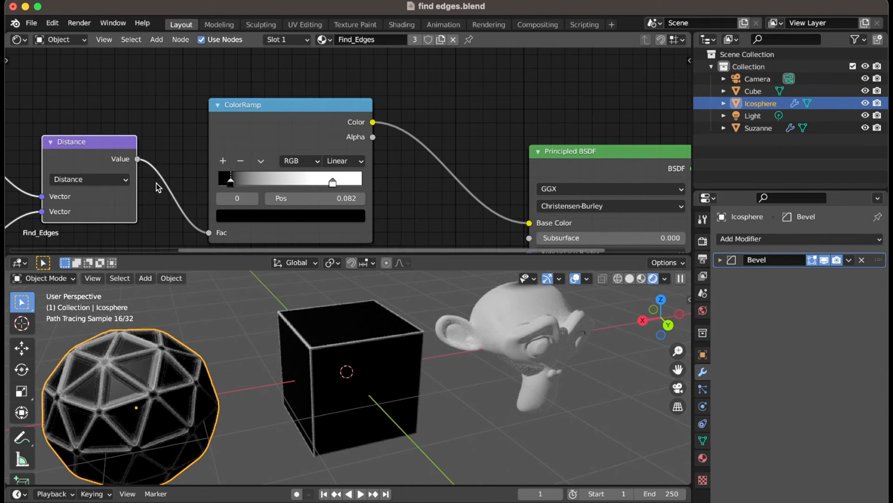
{"action": "scroll", "coordinate": [146, 183], "scroll_direction": "left", "scroll_amount": 8}
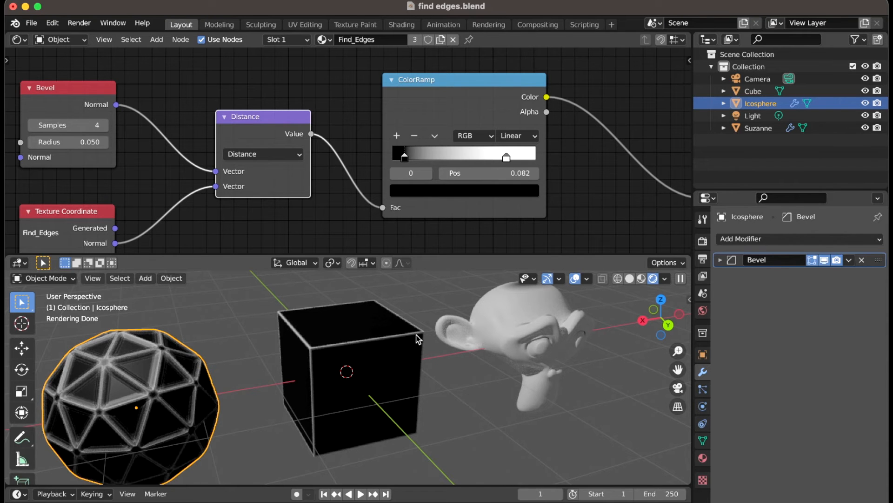
{"action": "middle_click_drag", "start_coordinate": [365, 405], "coordinate": [565, 474]}
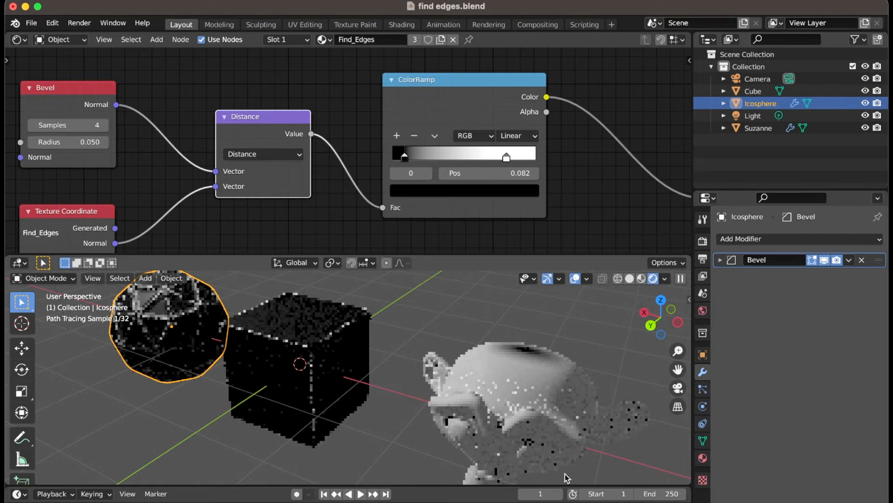
{"action": "left_click_drag", "start_coordinate": [507, 158], "coordinate": [540, 160]}
{"action": "mouse_move", "coordinate": [419, 161]}
{"action": "left_mouse_down"}
{"action": "mouse_move", "coordinate": [462, 158]}
{"action": "mouse_move", "coordinate": [405, 163]}
{"action": "left_mouse_up"}
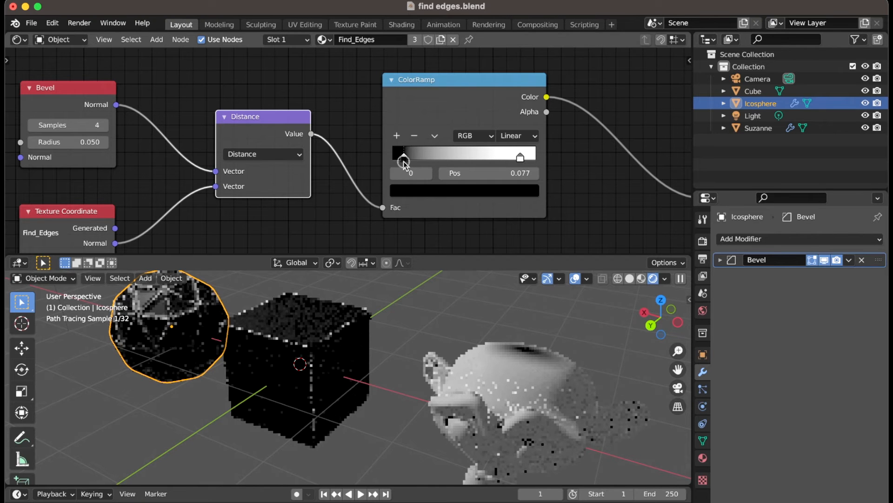
- Check the cube's edges up close and tighten the edge mask by setting the ColorRamp's black stop to 0.173
{"action": "scroll", "coordinate": [293, 387], "scroll_direction": "up", "scroll_amount": 6}
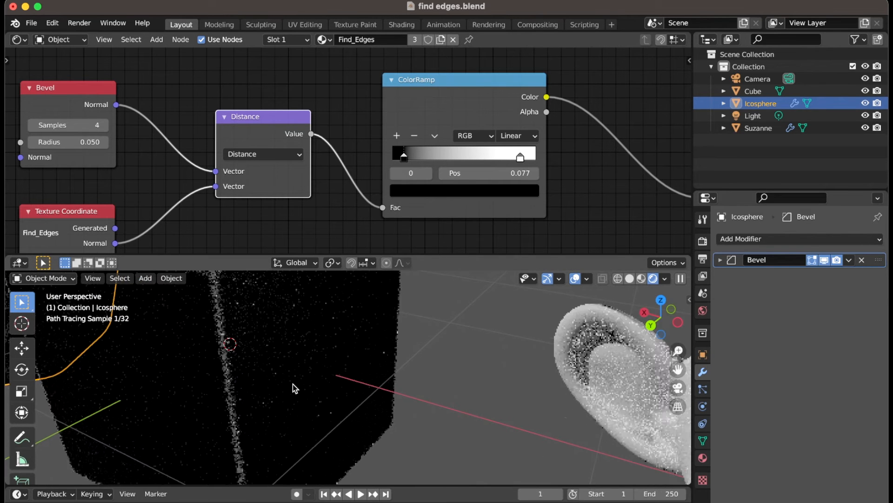
{"action": "scroll", "coordinate": [292, 384], "scroll_direction": "down", "scroll_amount": 4}
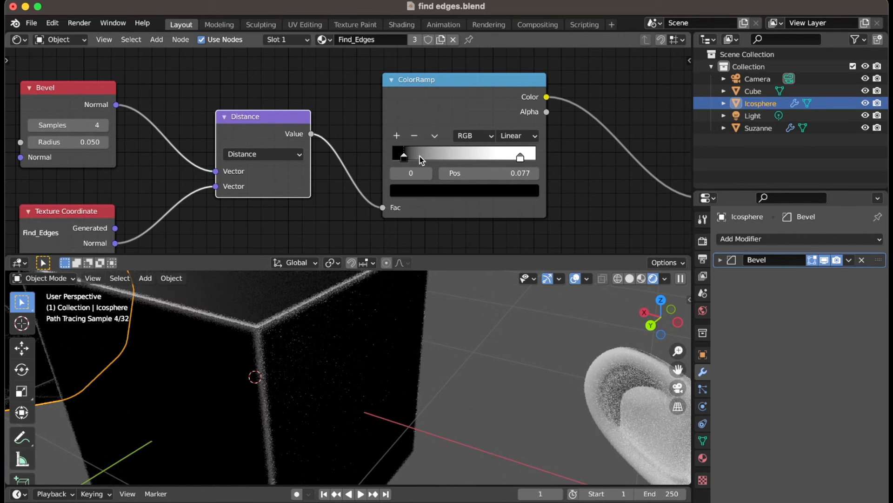
{"action": "left_click_drag", "start_coordinate": [404, 158], "coordinate": [417, 158]}
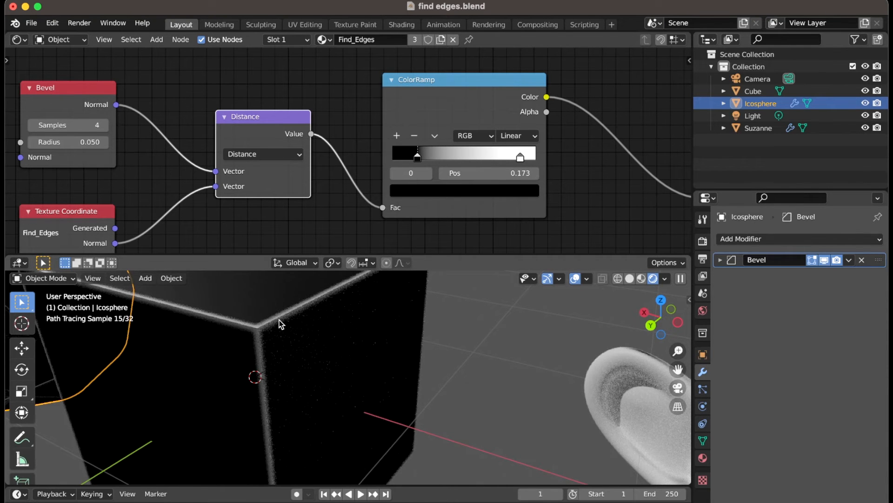
- Color the ColorRamp's white stop blue and check the edge mask on the icosphere, cube and monkey head
{"action": "scroll", "coordinate": [245, 325], "scroll_direction": "left", "scroll_amount": 10}
{"action": "scroll", "coordinate": [245, 325], "scroll_direction": "down", "scroll_amount": 5}
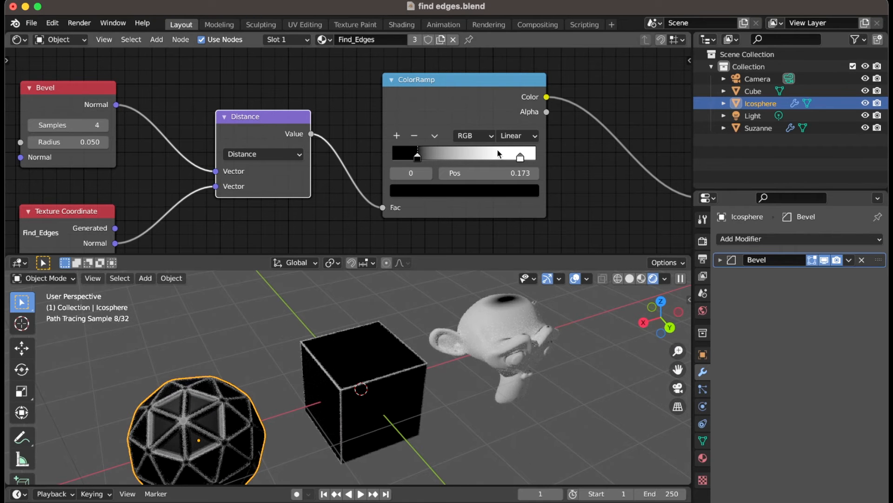
{"action": "left_click", "coordinate": [521, 157]}
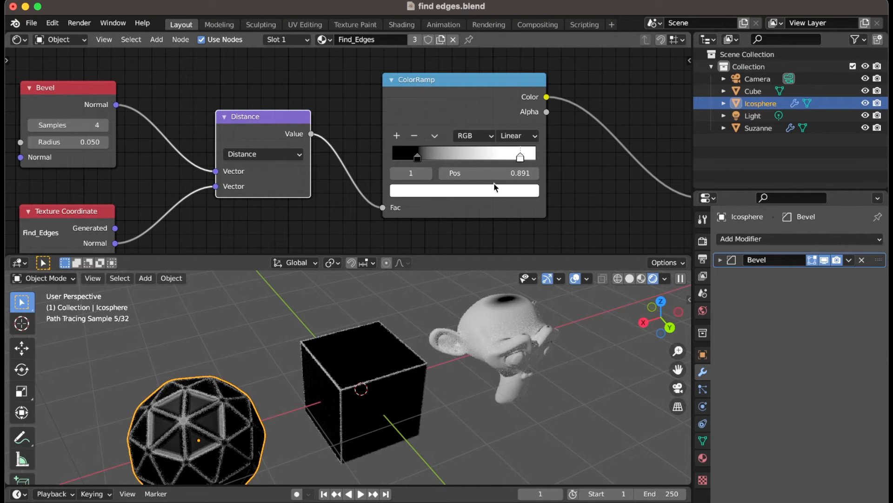
{"action": "left_click", "coordinate": [487, 201]}
{"action": "left_click", "coordinate": [490, 229]}
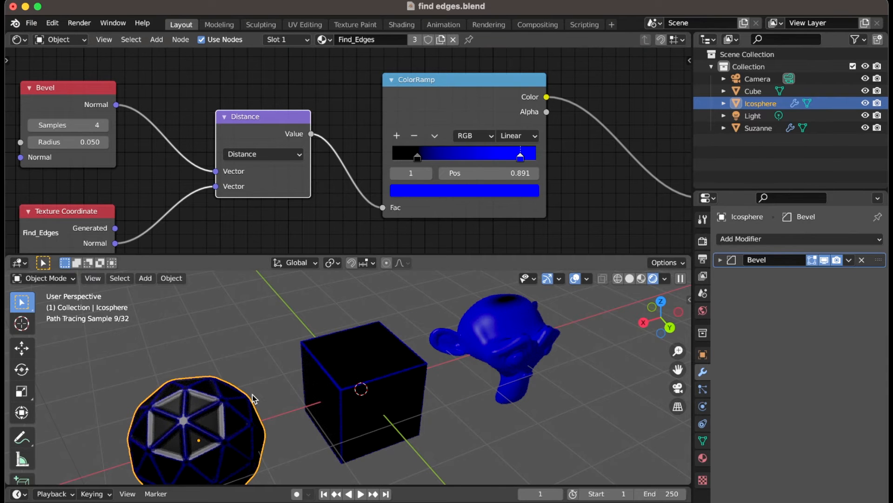
{"action": "scroll", "coordinate": [253, 394], "scroll_direction": "down", "scroll_amount": 5}
{"action": "scroll", "coordinate": [253, 395], "scroll_direction": "left", "scroll_amount": 5}
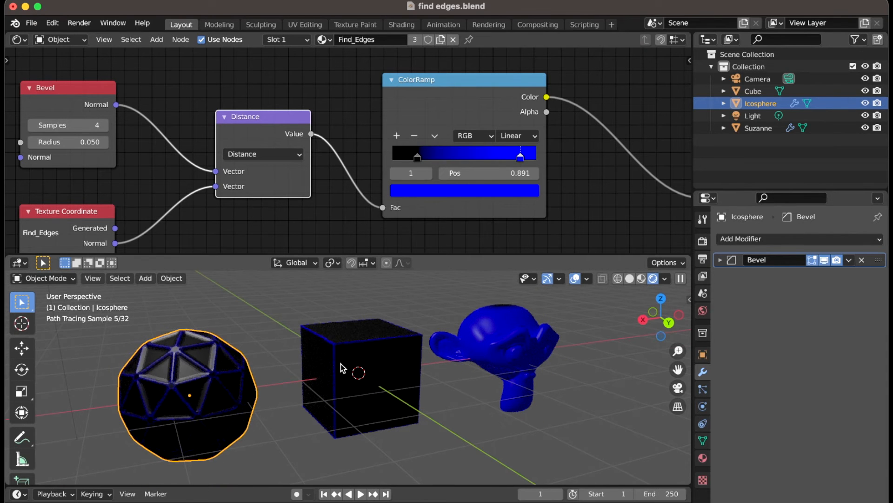
- Change the color of the ColorRamp stop at position 0.891 to near-white
{"action": "left_click", "coordinate": [520, 161]}
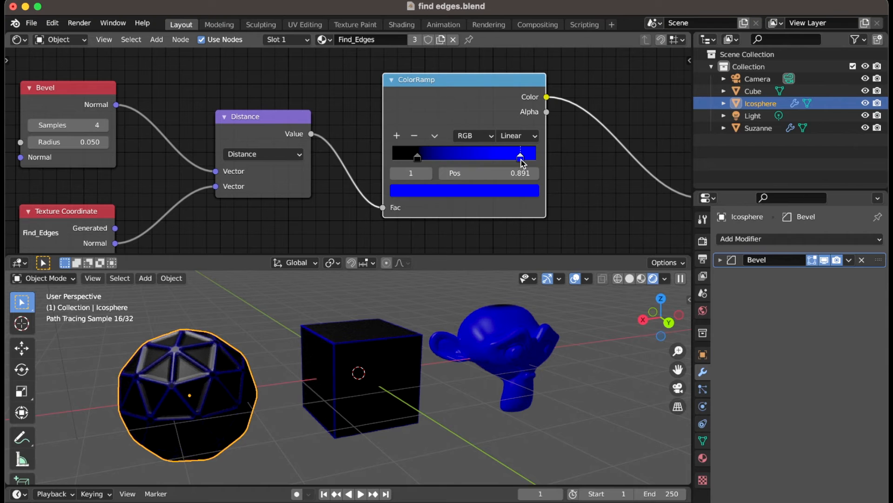
{"action": "left_click", "coordinate": [477, 190]}
{"action": "left_click_drag", "start_coordinate": [491, 236], "coordinate": [443, 257]}
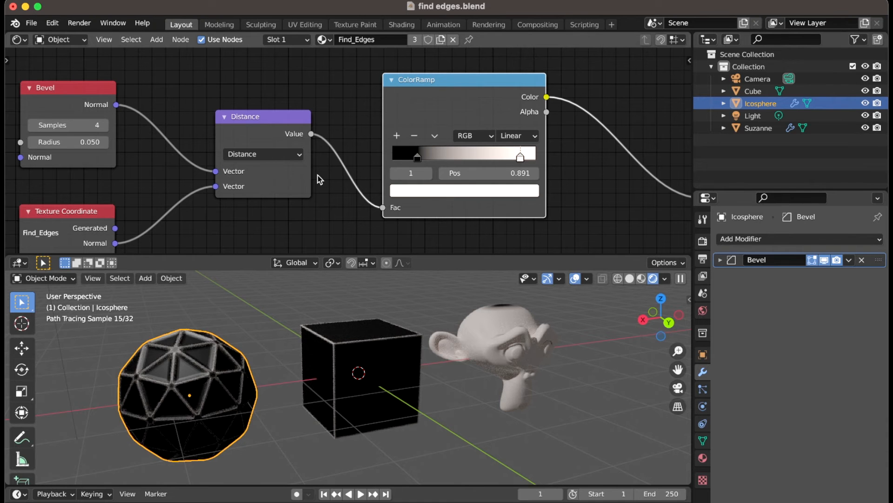
- Delete the Bevel, Texture Coordinate and Distance nodes, keeping the Geometry and ColorRamp nodes
{"action": "scroll", "coordinate": [257, 138], "scroll_direction": "down", "scroll_amount": 3}
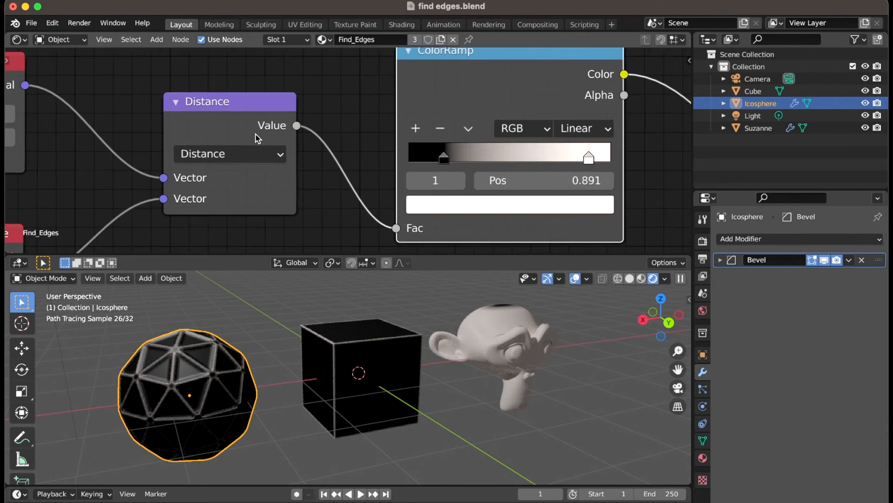
{"action": "left_click_drag", "start_coordinate": [172, 82], "coordinate": [298, 237]}
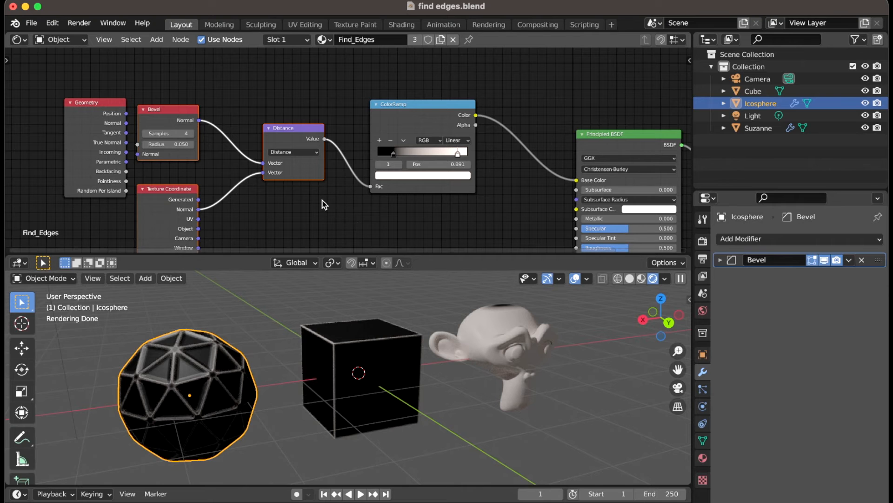
{"action": "key", "text": "x"}
- Add an Ambient Occlusion node between Geometry and ColorRamp, and connect its AO output to the ColorRamp's Fac input
{"action": "key", "text": "shift+a"}
{"action": "mouse_move", "coordinate": [222, 158]}
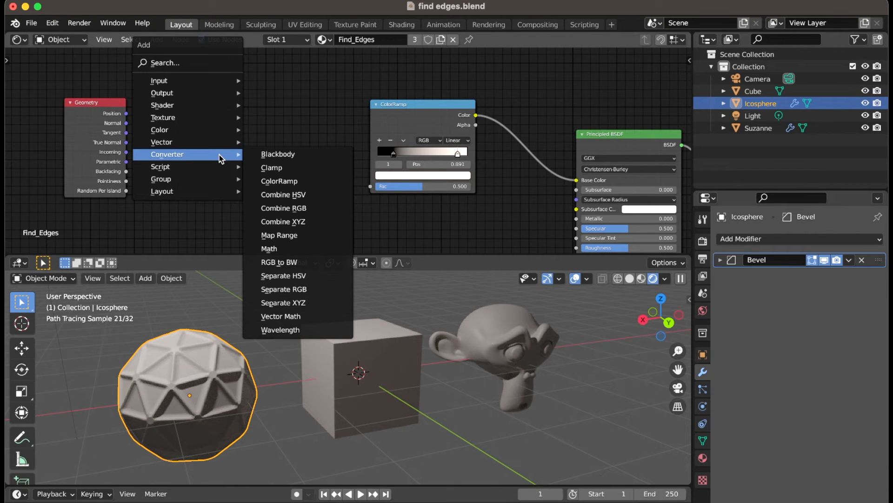
{"action": "mouse_move", "coordinate": [201, 172]}
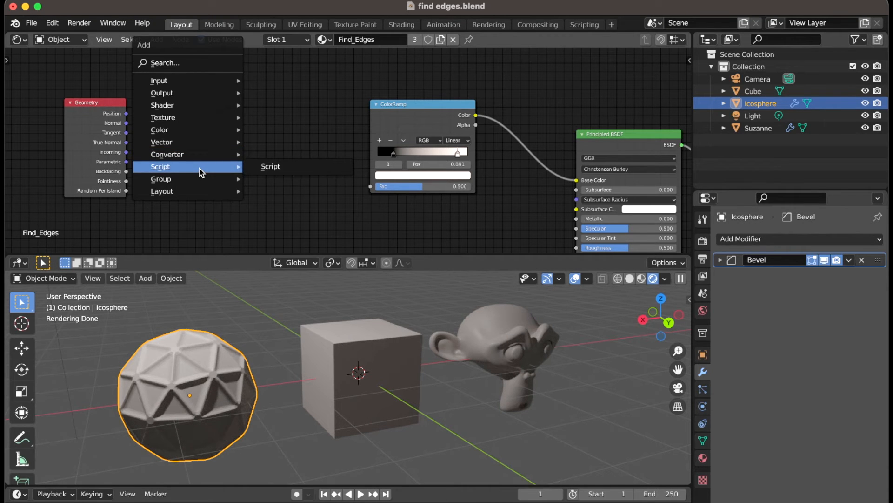
{"action": "left_click", "coordinate": [187, 63]}
{"action": "type", "text": "amb"}
{"action": "left_click", "coordinate": [227, 87]}
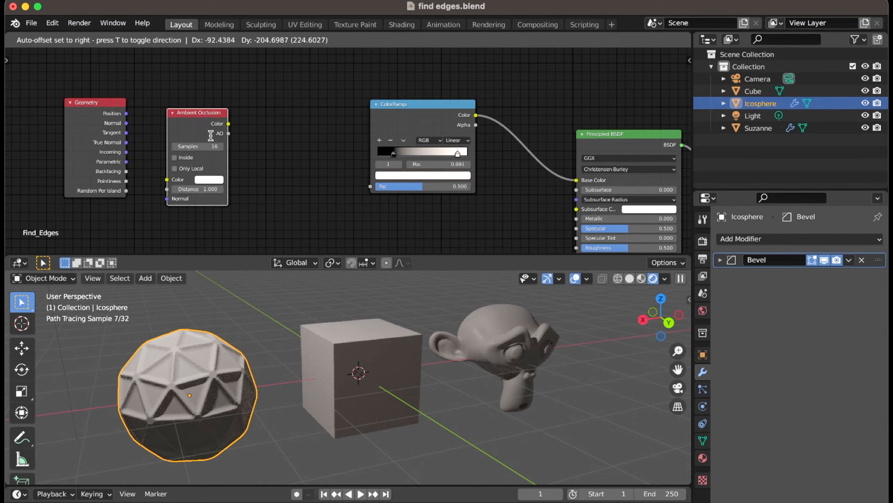
{"action": "left_click", "coordinate": [224, 139]}
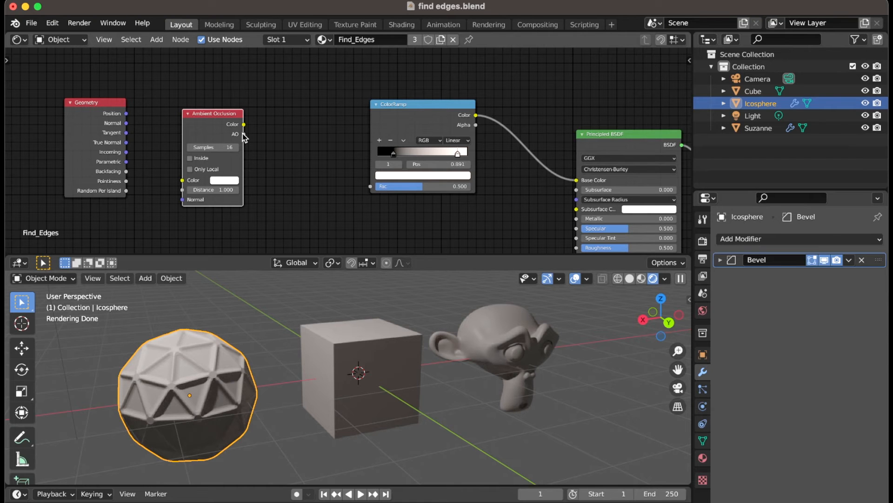
{"action": "mouse_move", "coordinate": [243, 134]}
{"action": "left_mouse_down"}
{"action": "mouse_move", "coordinate": [315, 140]}
{"action": "mouse_move", "coordinate": [370, 186]}
{"action": "left_mouse_up"}
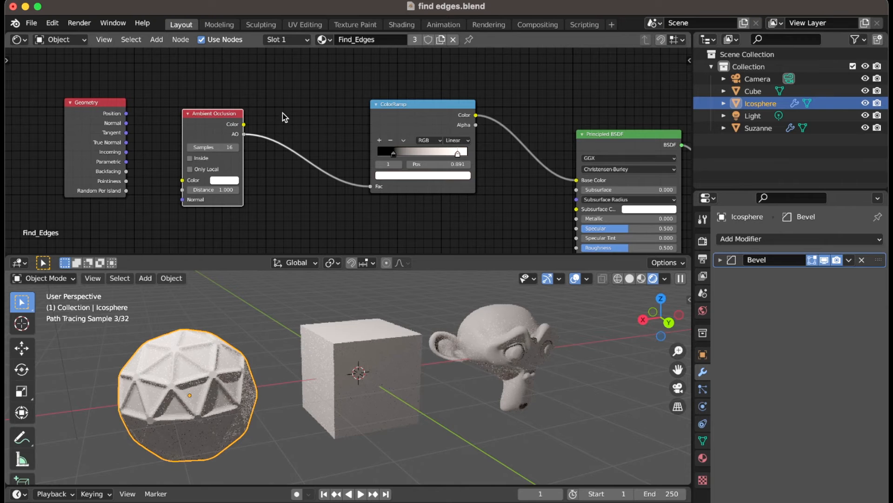
- Enable Only Local on the Ambient Occlusion node and tighten the ColorRamp with the black stop at 0.436 and the white stop at 0.484
{"action": "left_click", "coordinate": [190, 170]}
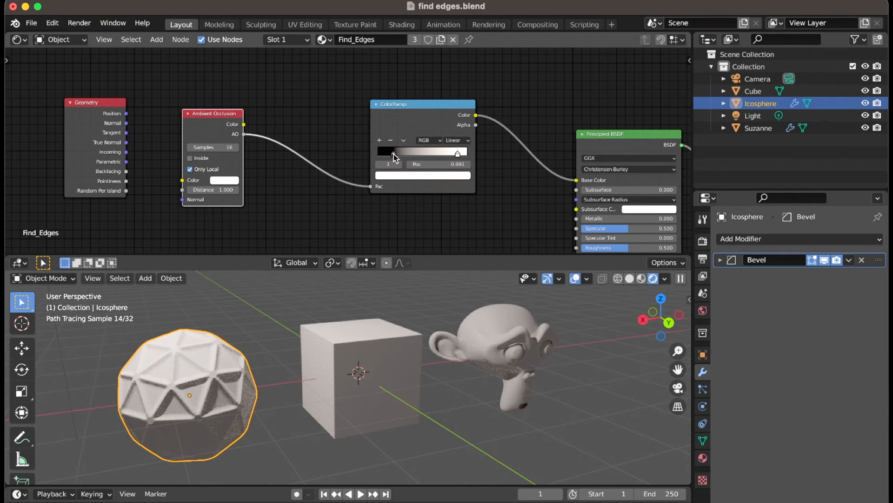
{"action": "left_click_drag", "start_coordinate": [392, 155], "coordinate": [426, 158]}
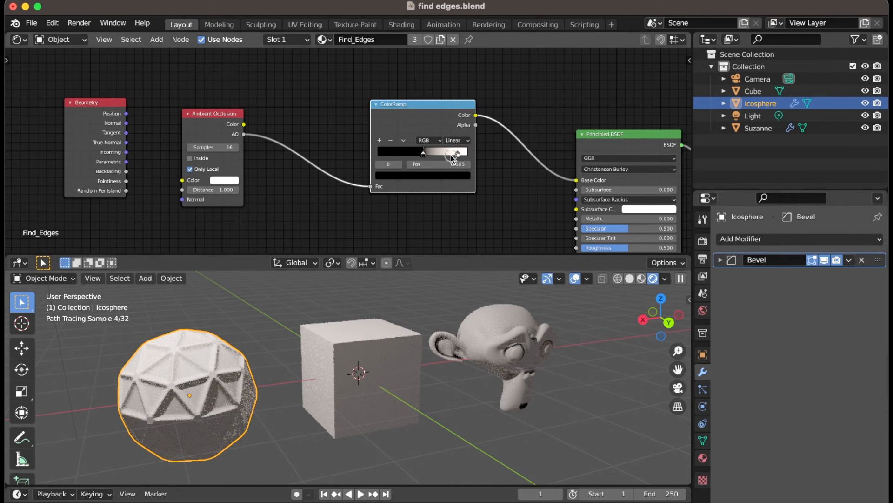
{"action": "key", "text": "g"}
{"action": "left_click", "coordinate": [434, 154]}
{"action": "left_click_drag", "start_coordinate": [437, 153], "coordinate": [396, 157]}
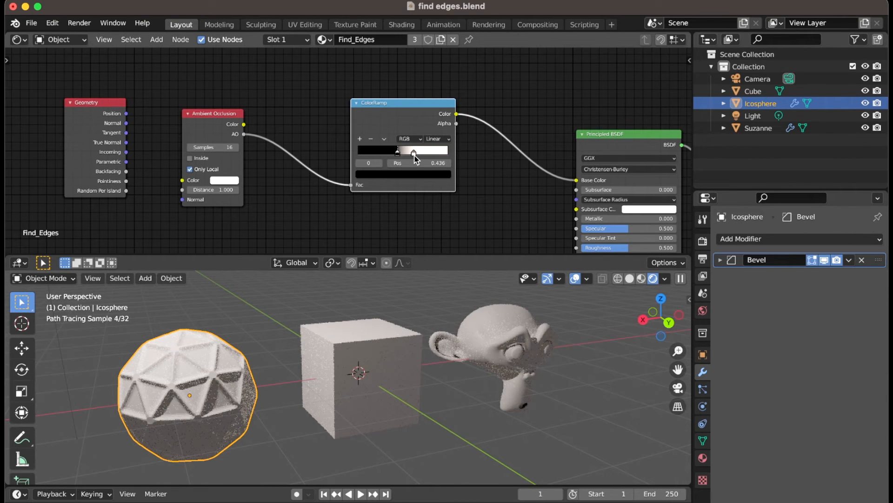
{"action": "left_click", "coordinate": [415, 156]}
{"action": "mouse_move", "coordinate": [415, 156]}
{"action": "left_mouse_down"}
{"action": "mouse_move", "coordinate": [430, 156]}
{"action": "mouse_move", "coordinate": [402, 156]}
{"action": "left_mouse_up"}
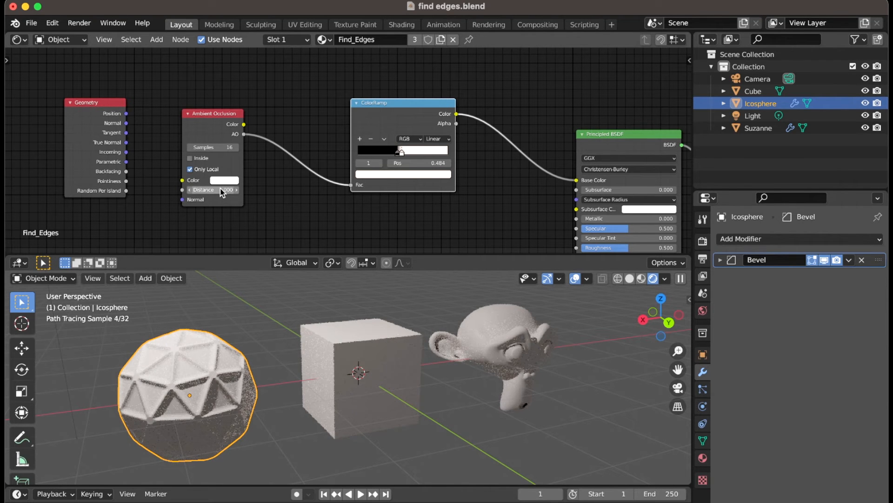
- Toggle Only Local off and on again to compare the result, and move the Geometry node farther from the Ambient Occlusion node
{"action": "left_click", "coordinate": [190, 170]}
{"action": "left_click", "coordinate": [190, 169]}
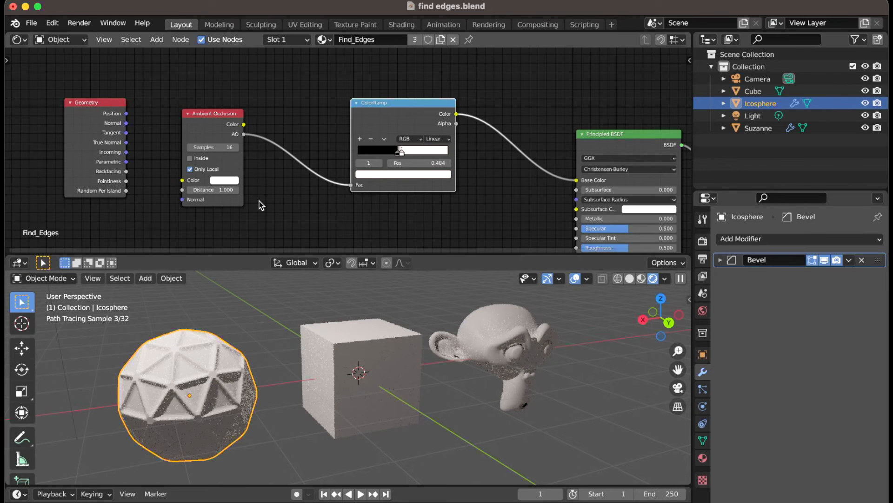
{"action": "left_click_drag", "start_coordinate": [97, 101], "coordinate": [80, 97]}
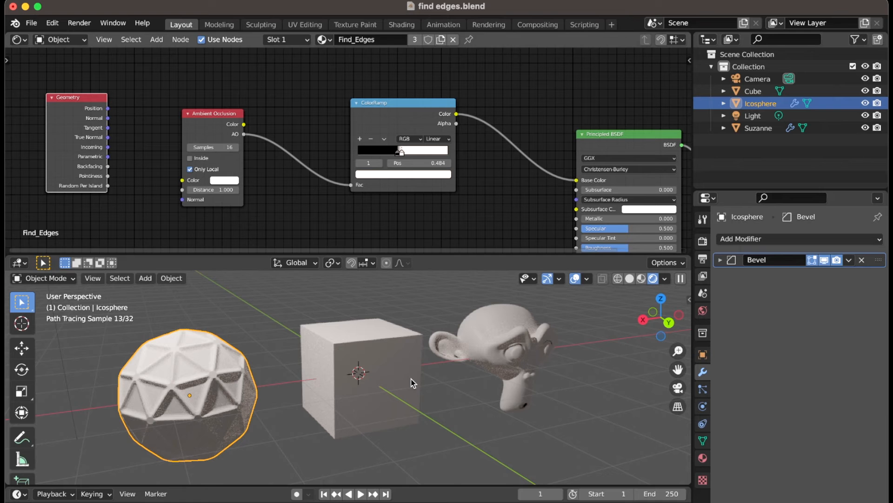
- Adjust the occlusion shading on the monkey head with the ColorRamp's black stop at 0.509 and the white stop about three quarters along
{"action": "scroll", "coordinate": [454, 385], "scroll_direction": "right", "scroll_amount": 10}
{"action": "scroll", "coordinate": [454, 384], "scroll_direction": "right", "scroll_amount": 10}
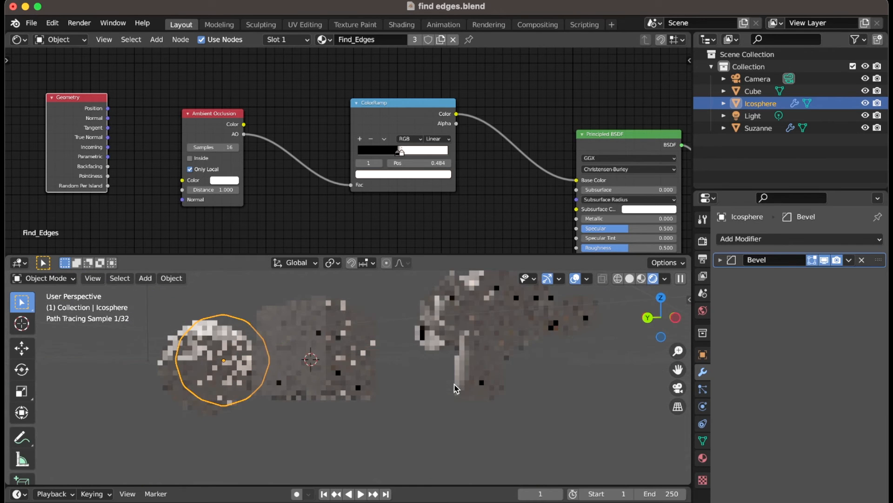
{"action": "scroll", "coordinate": [454, 385], "scroll_direction": "left", "scroll_amount": 5}
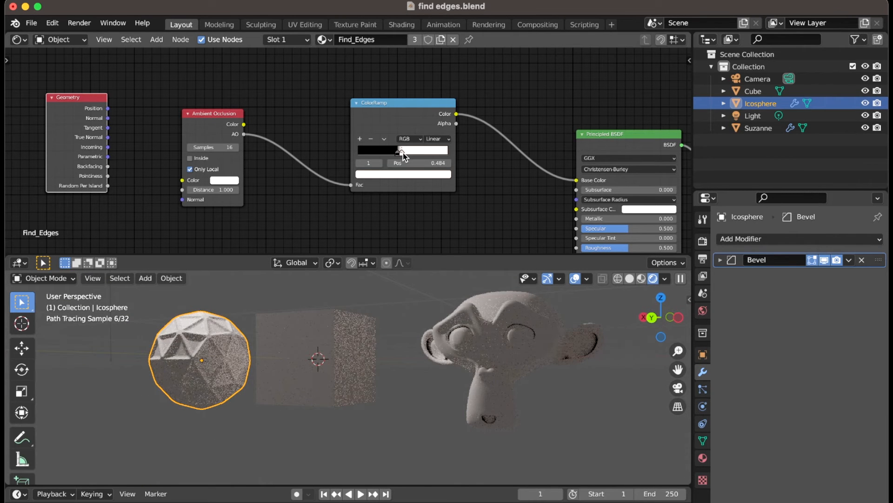
{"action": "scroll", "coordinate": [517, 346], "scroll_direction": "right", "scroll_amount": 5, "text": "shift"}
{"action": "scroll", "coordinate": [517, 346], "scroll_direction": "right", "scroll_amount": 5, "text": "shift"}
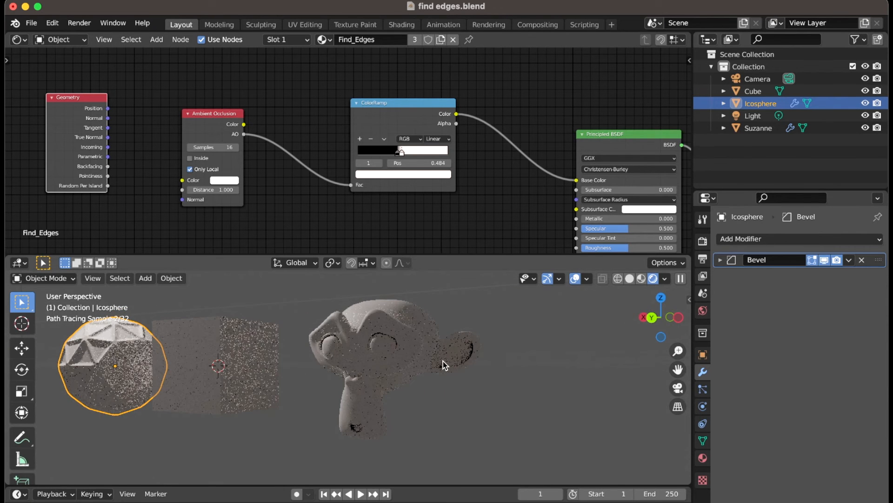
{"action": "scroll", "coordinate": [443, 364], "scroll_direction": "up", "scroll_amount": 3}
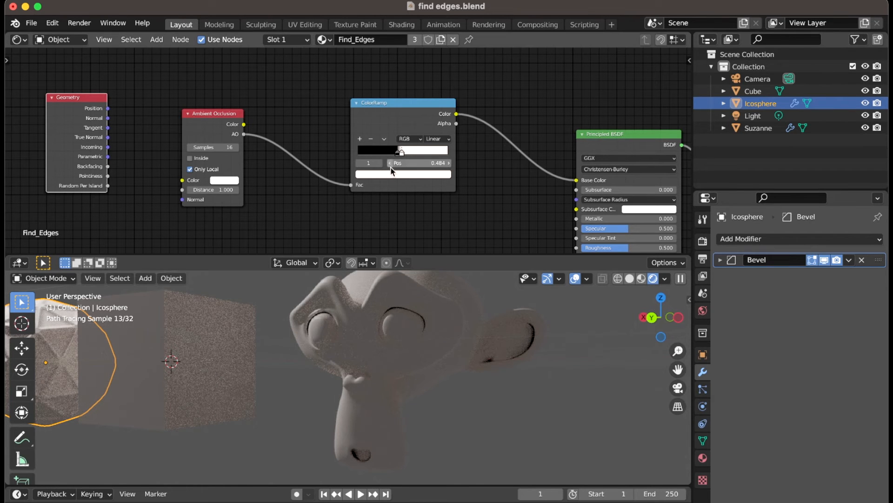
{"action": "left_click_drag", "start_coordinate": [396, 153], "coordinate": [378, 154]}
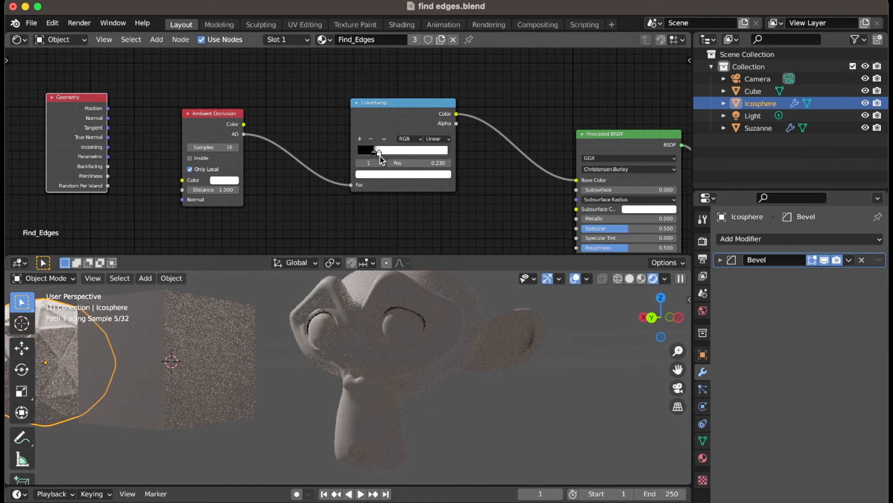
{"action": "left_click_drag", "start_coordinate": [379, 154], "coordinate": [403, 155]}
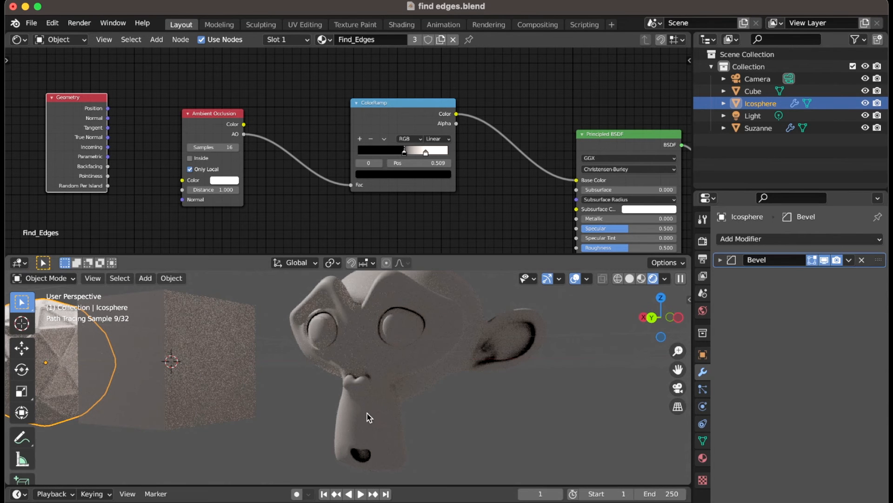
- Check the occlusion on the cube and icosphere, and set the Ambient Occlusion node's Samples to 8
{"action": "scroll", "coordinate": [367, 413], "scroll_direction": "left", "scroll_amount": 10}
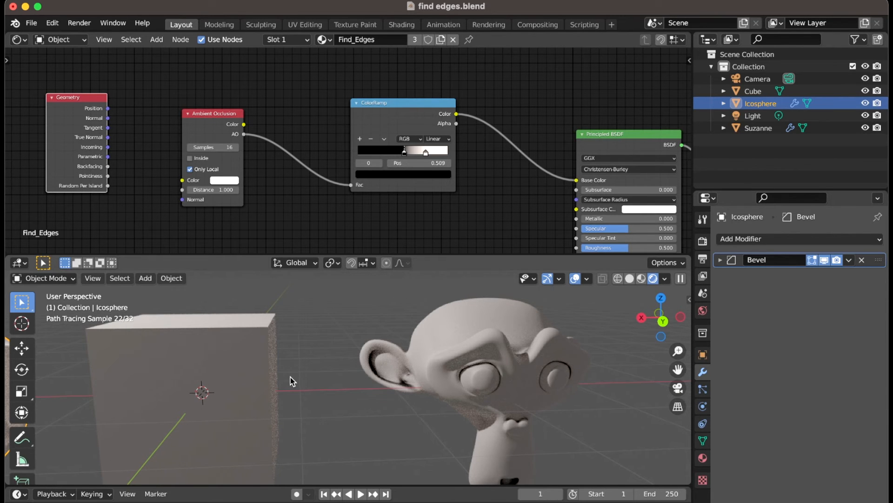
{"action": "scroll", "coordinate": [291, 377], "scroll_direction": "left", "scroll_amount": 10, "text": "shift"}
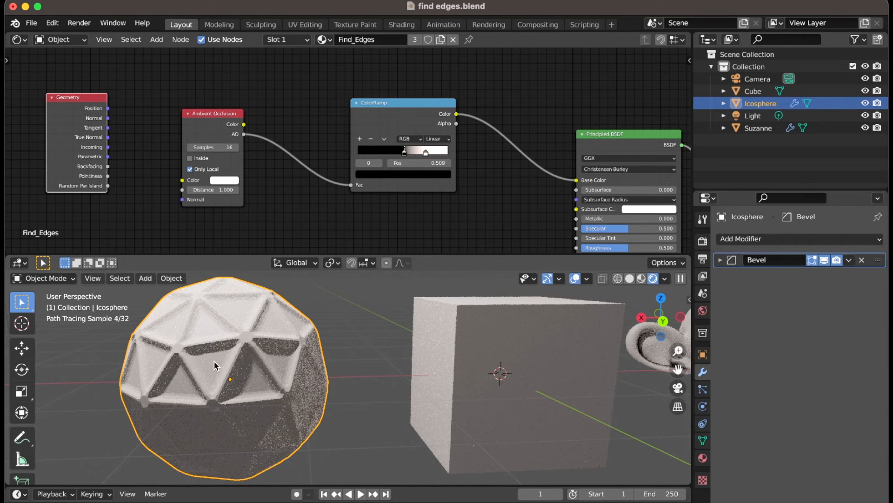
{"action": "left_click", "coordinate": [214, 148]}
{"action": "type", "text": "8"}
{"action": "key", "text": "Return"}
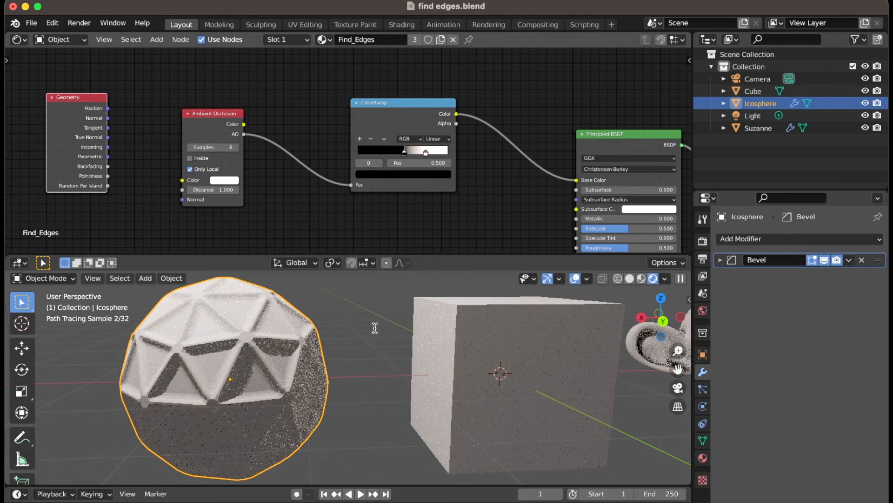
- Try Ambient Occlusion Distance values of 0.2 and 0.1 while viewing the monkey head
{"action": "scroll", "coordinate": [399, 389], "scroll_direction": "right", "scroll_amount": 10, "text": "shift"}
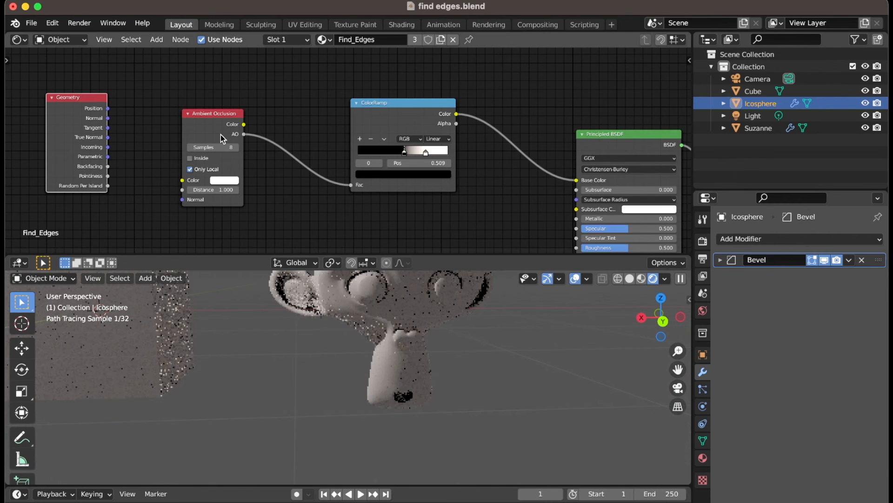
{"action": "scroll", "coordinate": [301, 317], "scroll_direction": "up", "scroll_amount": 6, "text": "shift"}
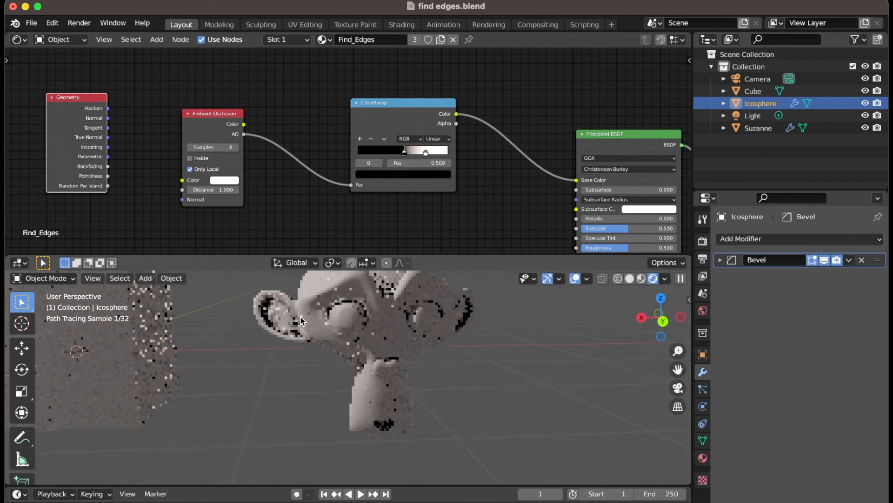
{"action": "left_click", "coordinate": [215, 190]}
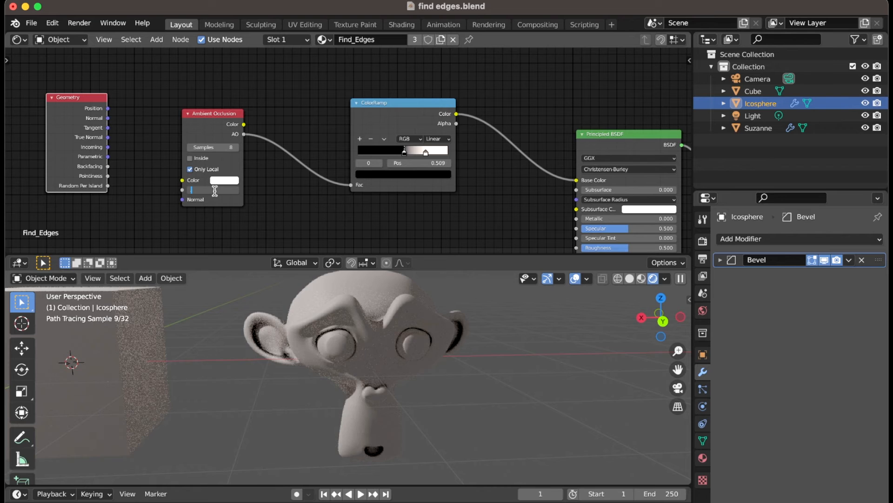
{"action": "type", "text": ".2"}
{"action": "key", "text": "Return"}
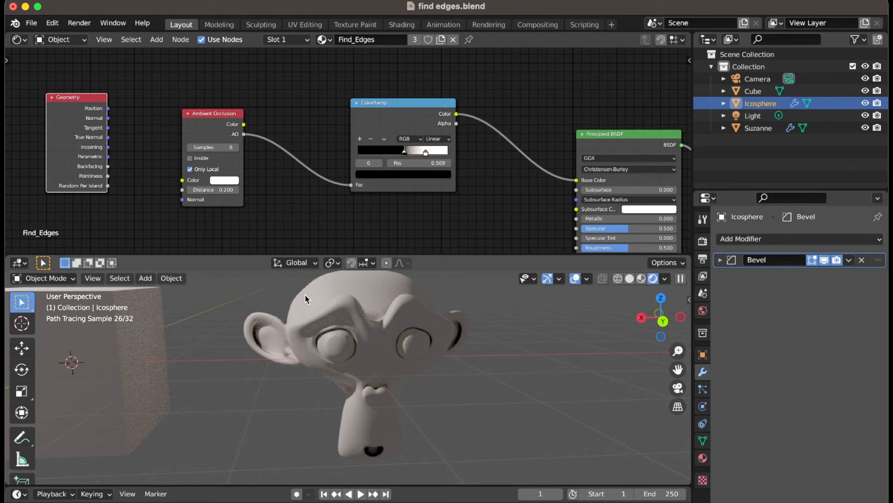
{"action": "type", "text": ".1"}
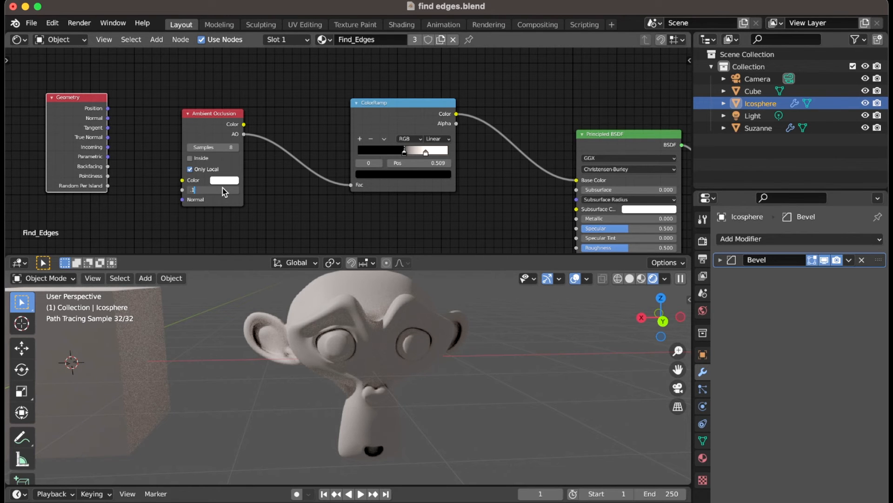
{"action": "key", "text": "Return"}
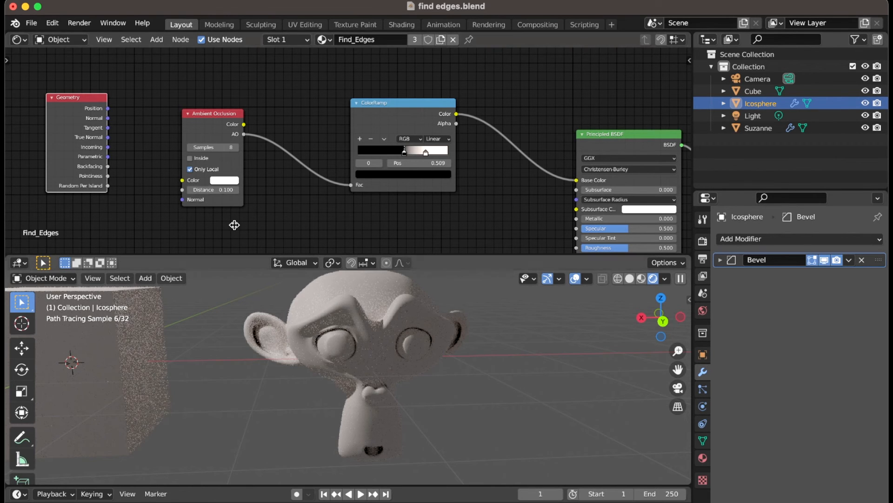
- Restore the Ambient Occlusion node's Distance to 1
{"action": "double_click", "coordinate": [222, 189]}
{"action": "type", "text": ".2"}
{"action": "key", "text": "Return"}
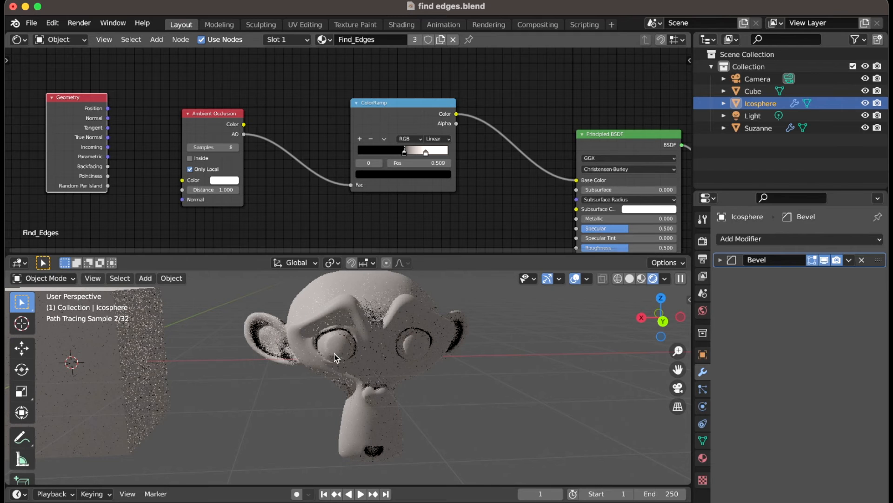
- Set the Ambient Occlusion node's Samples to 16 while viewing the monkey head's ear
{"action": "middle_click_drag", "start_coordinate": [359, 331], "coordinate": [413, 344]}
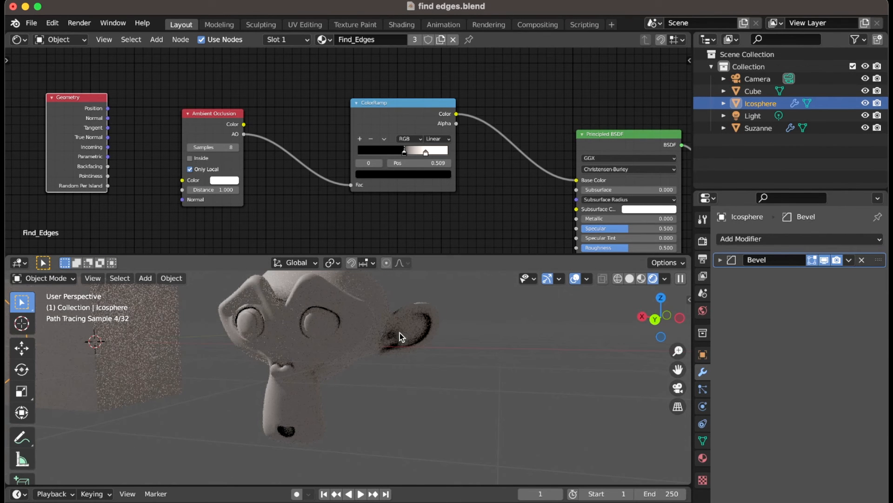
{"action": "left_click", "coordinate": [220, 147]}
{"action": "type", "text": "16"}
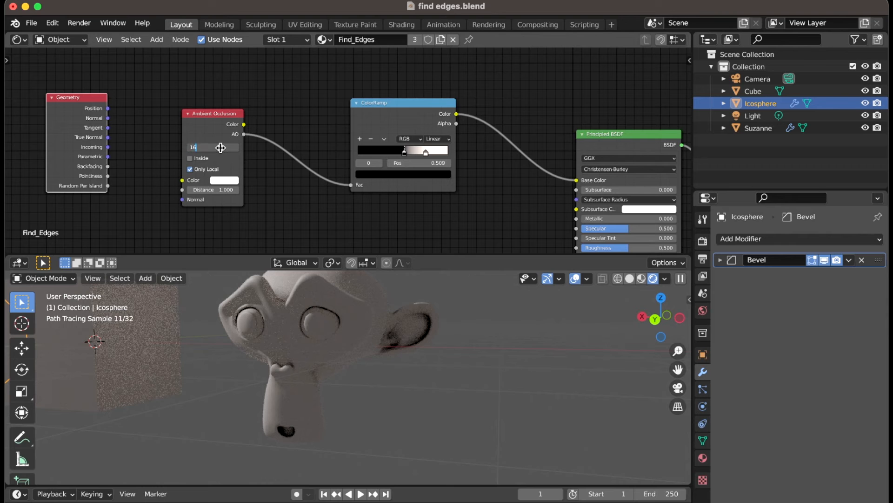
{"action": "key", "text": "Return"}
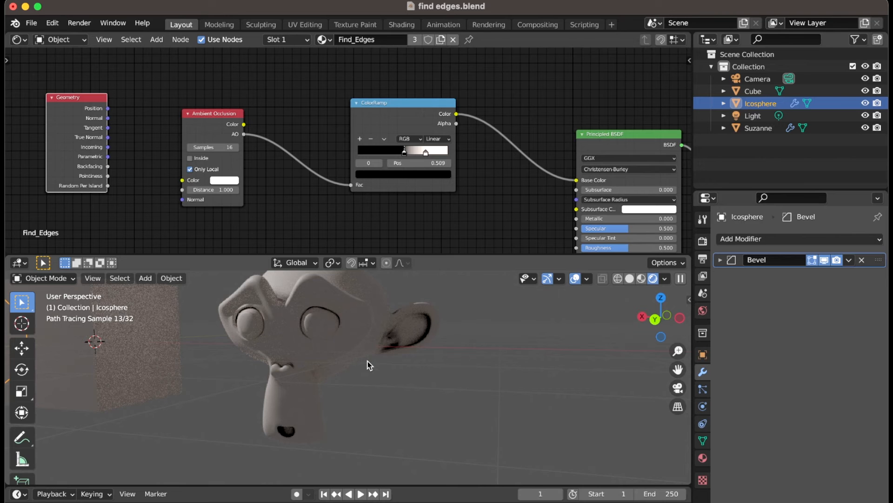
- Try the ColorRamp's black stop at 0.714 and 0.370 on the monkey head, settling on 0.491
{"action": "left_click_drag", "start_coordinate": [405, 151], "coordinate": [425, 153]}
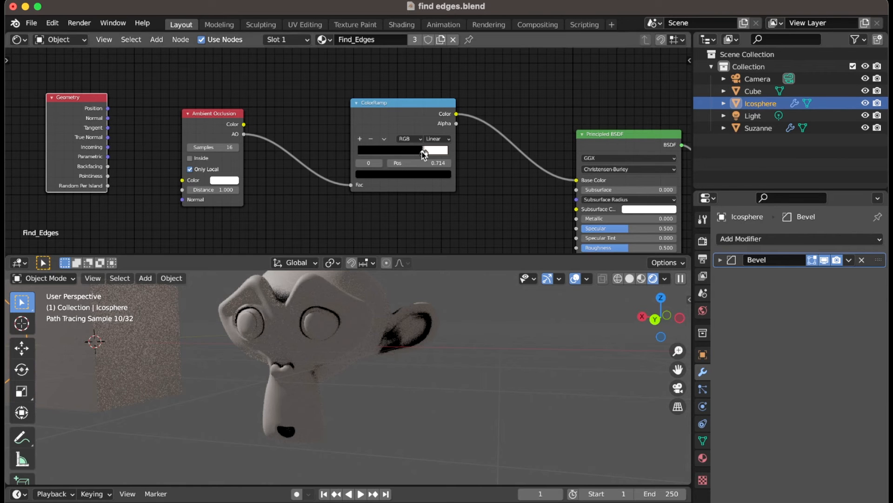
{"action": "key", "text": "g"}
{"action": "left_click", "coordinate": [412, 164]}
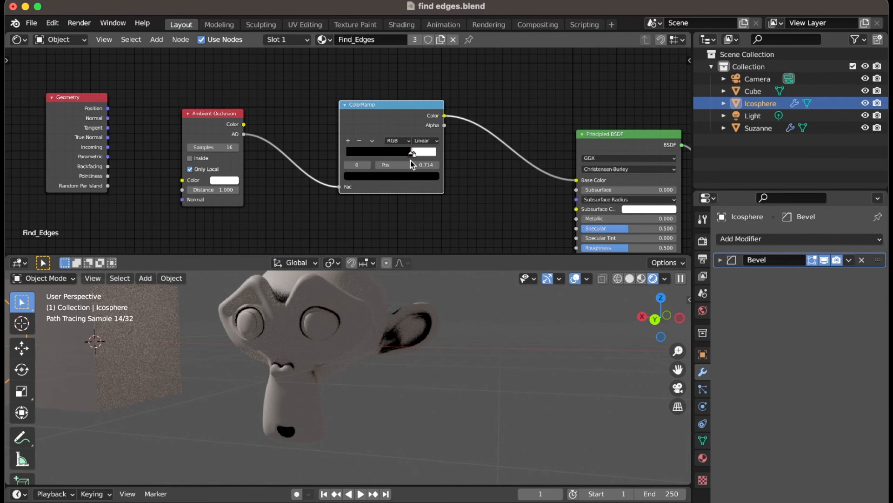
{"action": "left_click_drag", "start_coordinate": [412, 157], "coordinate": [378, 158]}
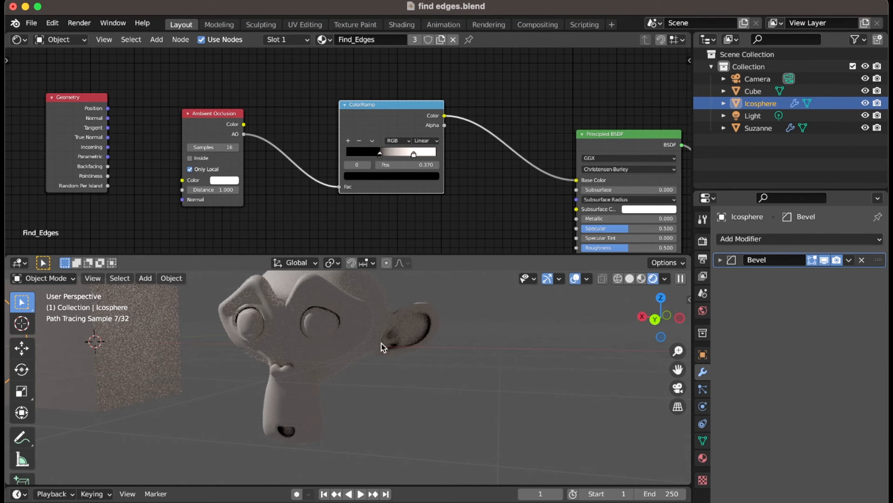
{"action": "key", "text": "g"}
{"action": "left_click", "coordinate": [392, 157]}
{"action": "left_click_drag", "start_coordinate": [391, 155], "coordinate": [403, 157]}
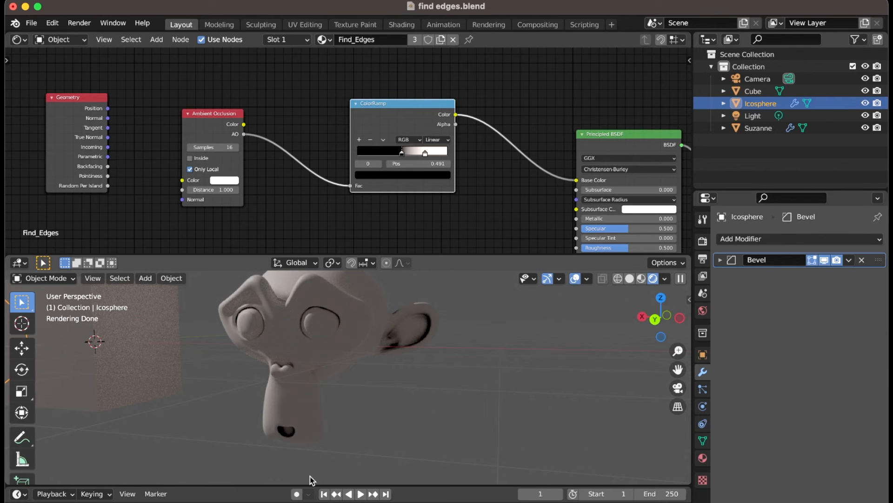
- Shift the ColorRamp node slightly and push its stops toward the white end, with black at 0.941, inspecting the icosphere's edges
{"action": "scroll", "coordinate": [206, 352], "scroll_direction": "left", "scroll_amount": 10, "text": "shift"}
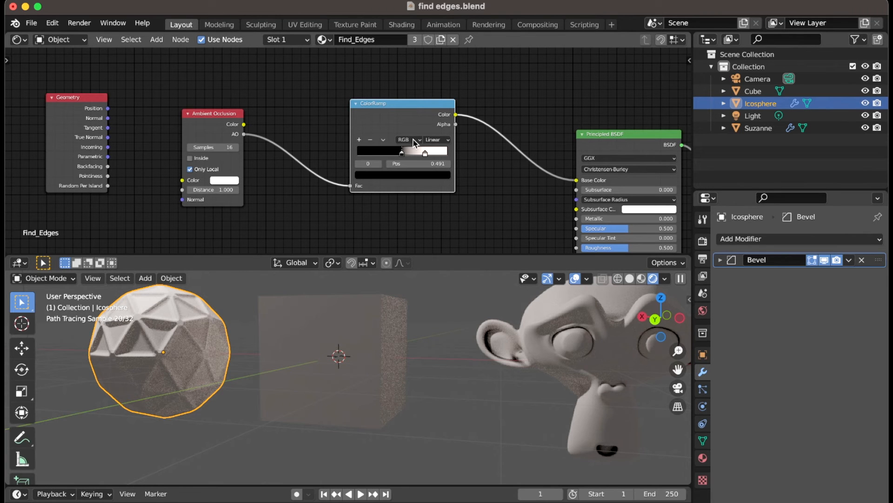
{"action": "left_click_drag", "start_coordinate": [395, 101], "coordinate": [386, 98]}
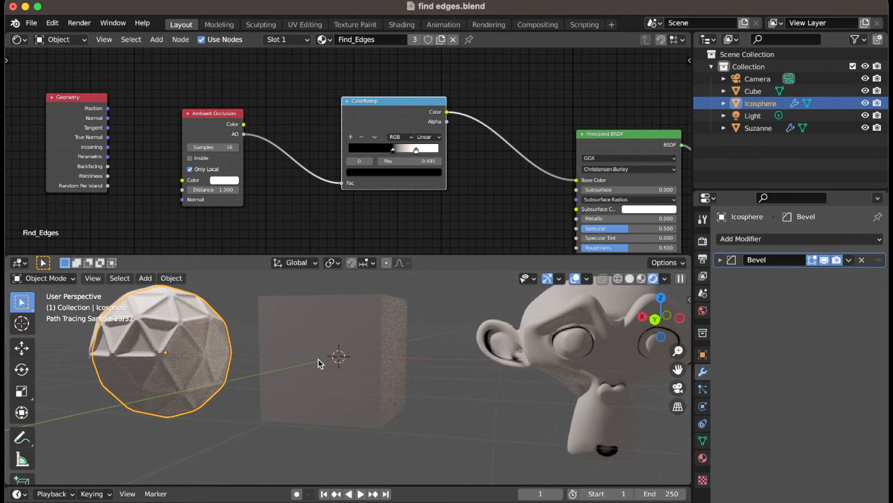
{"action": "scroll", "coordinate": [318, 359], "scroll_direction": "down", "scroll_amount": 2}
{"action": "scroll", "coordinate": [319, 359], "scroll_direction": "up", "scroll_amount": 5}
{"action": "mouse_move", "coordinate": [424, 151]}
{"action": "left_mouse_down"}
{"action": "mouse_move", "coordinate": [437, 152]}
{"action": "mouse_move", "coordinate": [411, 155]}
{"action": "mouse_move", "coordinate": [439, 153]}
{"action": "left_mouse_up"}
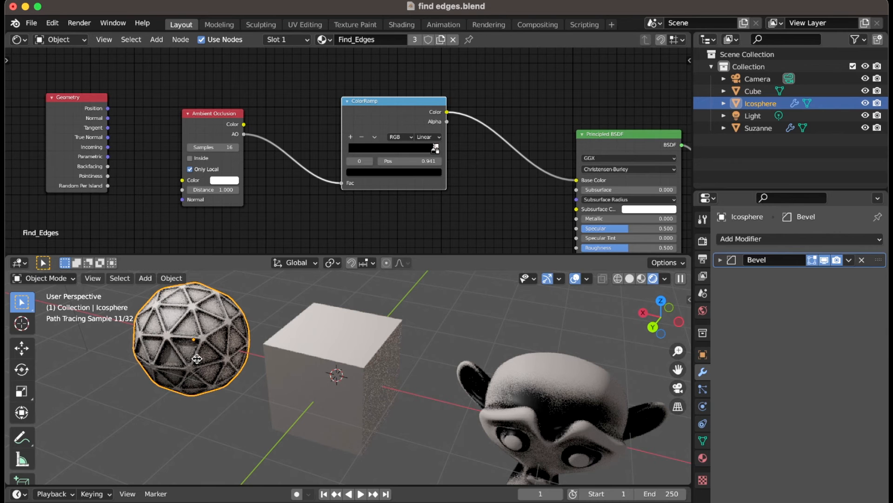
{"action": "middle_click_drag", "start_coordinate": [275, 388], "coordinate": [379, 346]}
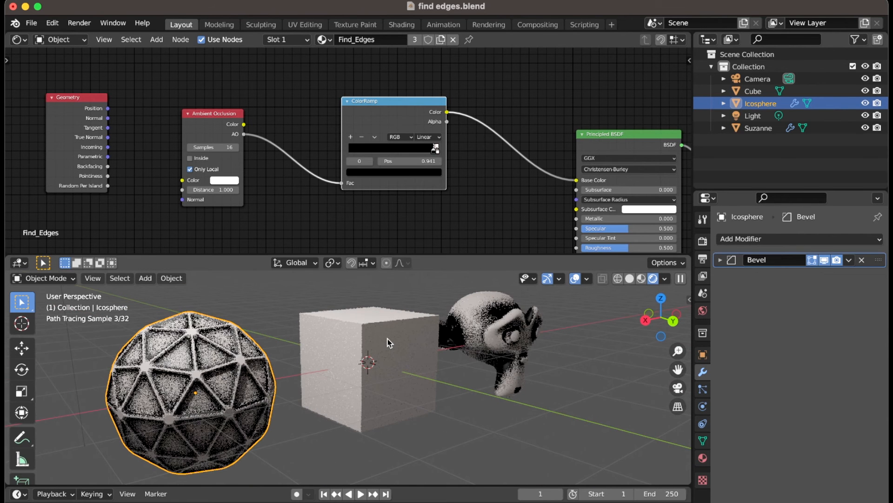
- Set the Ambient Occlusion node's Distance to 2
{"action": "double_click", "coordinate": [213, 190]}
{"action": "type", "text": "2"}
{"action": "key", "text": "Return"}
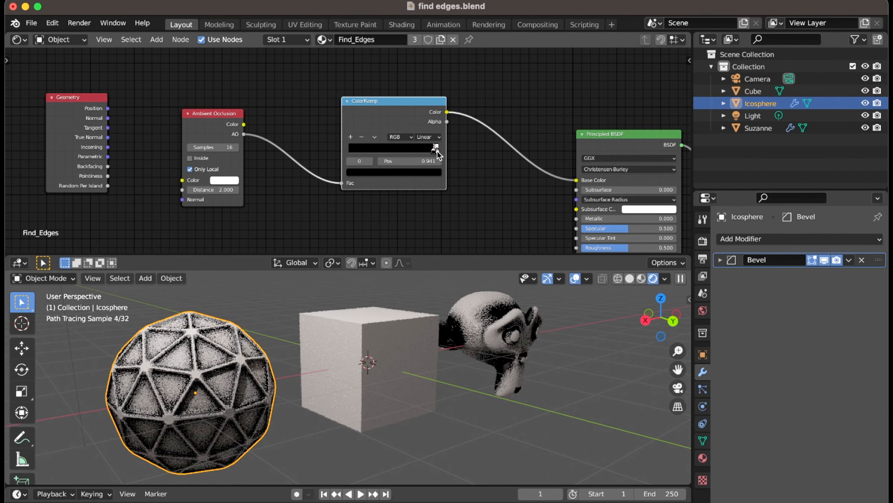
- Try an inverted ColorRamp with the white stop at 0.941 ahead of the black stop, and view it on all three objects
{"action": "mouse_move", "coordinate": [437, 152]}
{"action": "left_mouse_down"}
{"action": "mouse_move", "coordinate": [451, 152]}
{"action": "mouse_move", "coordinate": [371, 153]}
{"action": "mouse_move", "coordinate": [435, 153]}
{"action": "left_mouse_up"}
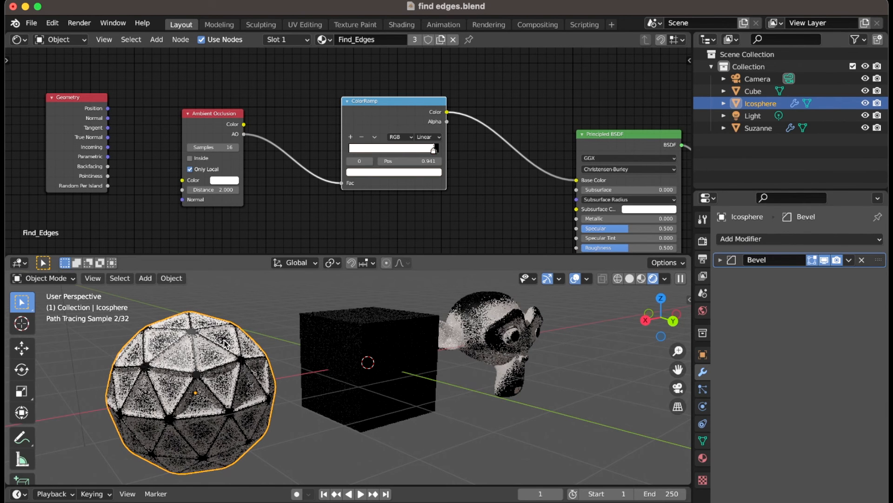
{"action": "scroll", "coordinate": [319, 380], "scroll_direction": "right", "scroll_amount": 10}
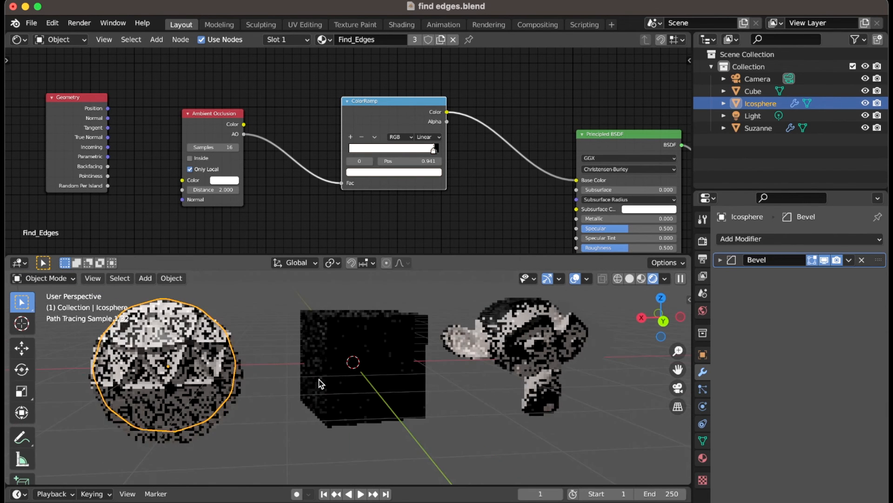
{"action": "left_click_drag", "start_coordinate": [435, 152], "coordinate": [434, 154]}
{"action": "key", "text": "super+z"}
{"action": "key", "text": "super+z"}
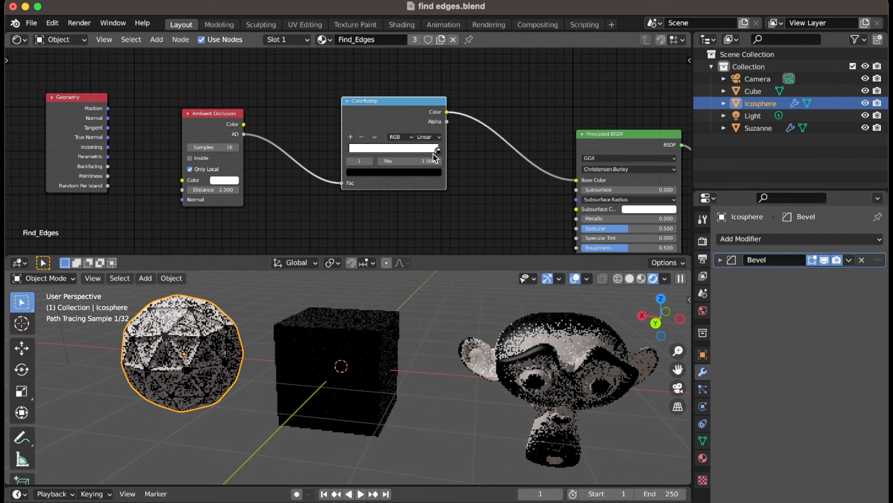
- Place the ColorRamp's black stop at about 0.6 and the white stop at 0.789, and move the Geometry node up slightly
{"action": "mouse_move", "coordinate": [435, 152]}
{"action": "left_mouse_down"}
{"action": "mouse_move", "coordinate": [400, 151]}
{"action": "mouse_move", "coordinate": [419, 155]}
{"action": "left_mouse_up"}
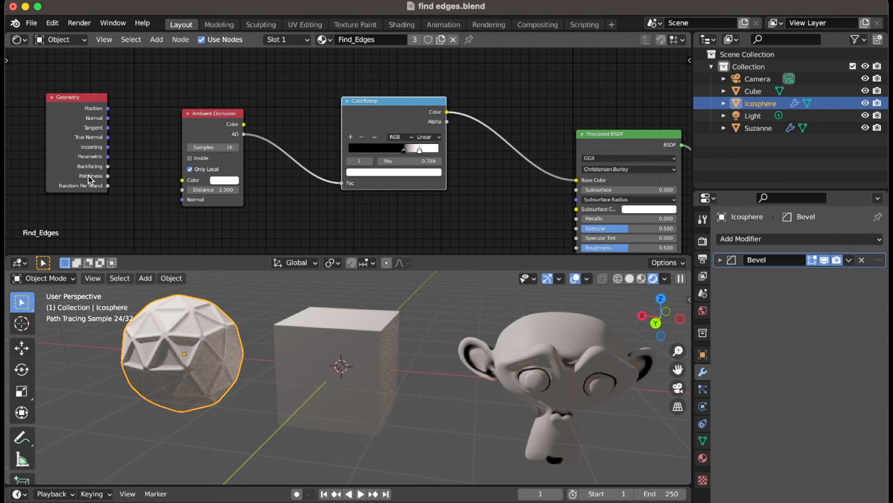
{"action": "left_click_drag", "start_coordinate": [80, 102], "coordinate": [84, 90]}
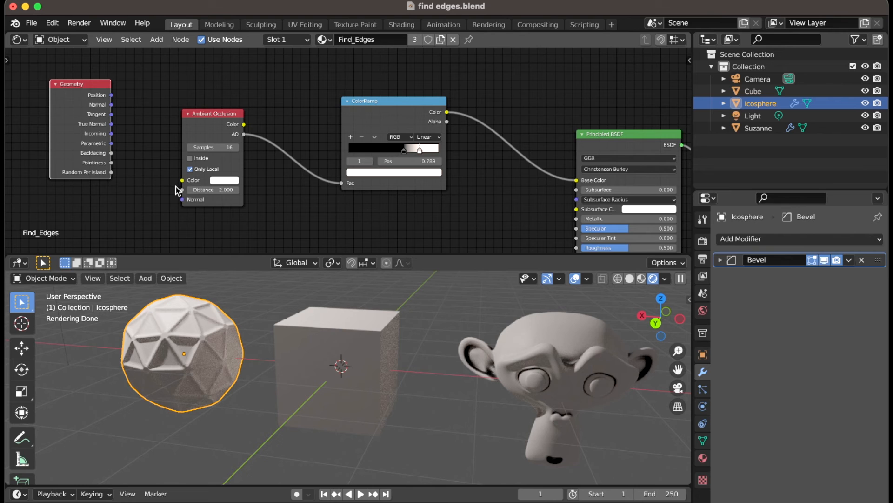
{"action": "key", "text": "shift+a"}
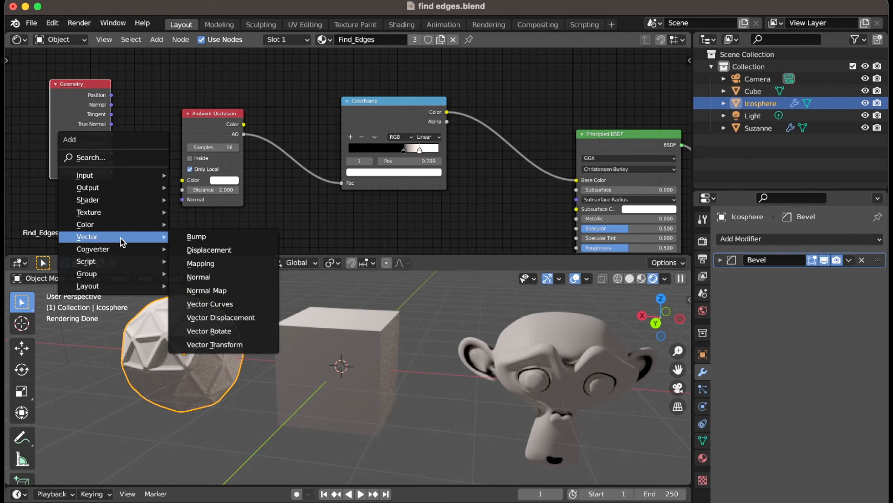
{"action": "mouse_move", "coordinate": [120, 176]}
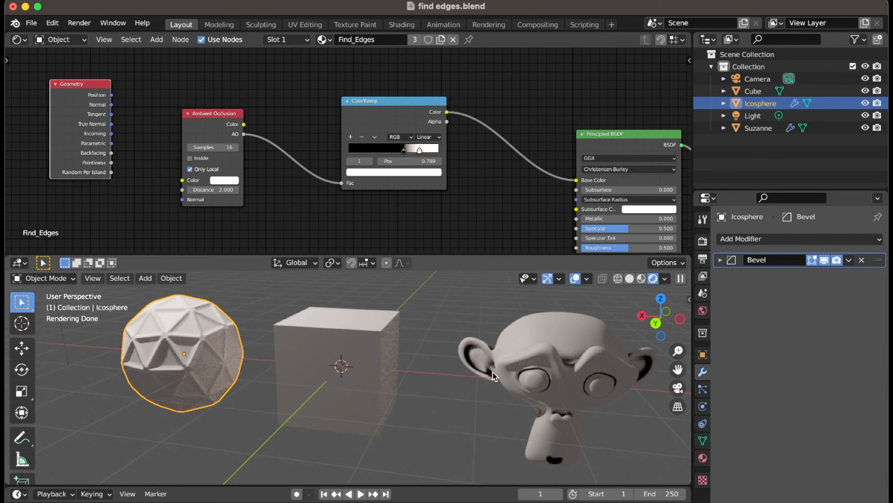
- Adjust the ColorRamp's black stop to about 0.47 and the white stop to 0.814, and check the occlusion on all three objects
{"action": "scroll", "coordinate": [502, 382], "scroll_direction": "right", "scroll_amount": 5, "text": "shift"}
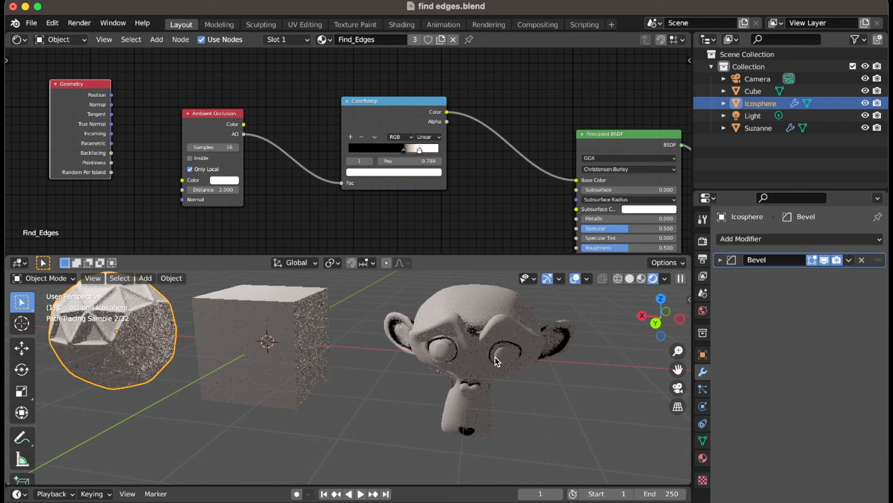
{"action": "scroll", "coordinate": [498, 356], "scroll_direction": "left", "scroll_amount": 3}
{"action": "mouse_move", "coordinate": [404, 152]}
{"action": "left_mouse_down"}
{"action": "mouse_move", "coordinate": [379, 152]}
{"action": "mouse_move", "coordinate": [410, 151]}
{"action": "left_mouse_up"}
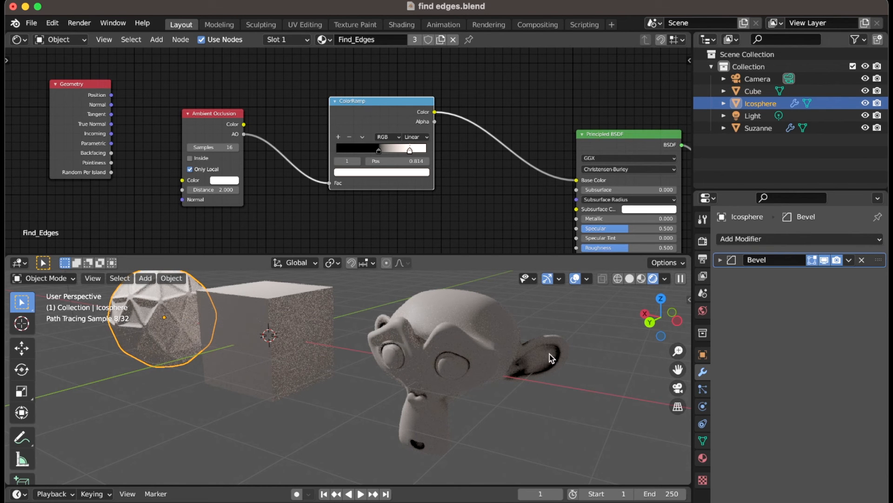
{"action": "scroll", "coordinate": [402, 374], "scroll_direction": "left", "scroll_amount": 5}
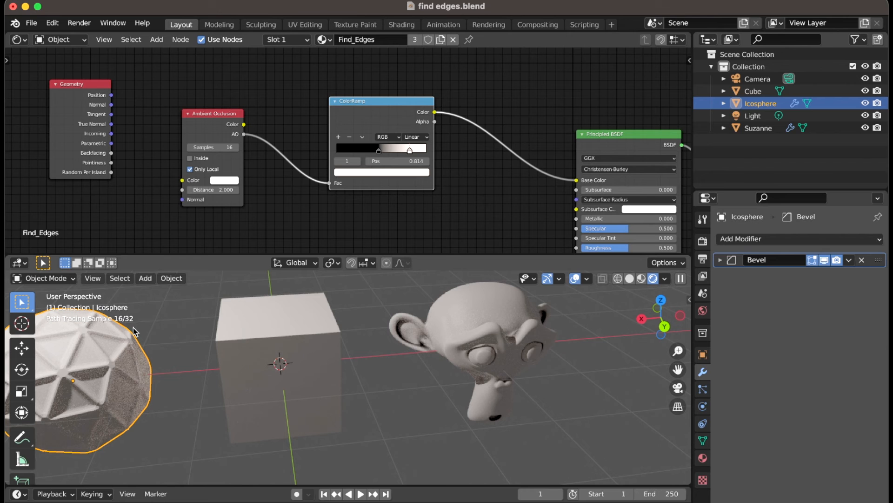
{"action": "scroll", "coordinate": [297, 312], "scroll_direction": "down", "scroll_amount": 5, "text": "shift"}
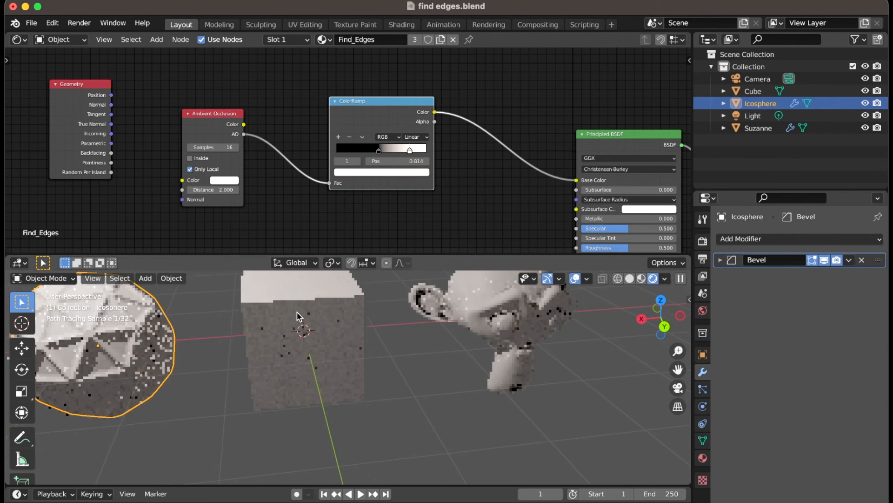
{"action": "scroll", "coordinate": [297, 312], "scroll_direction": "down", "scroll_amount": 8}
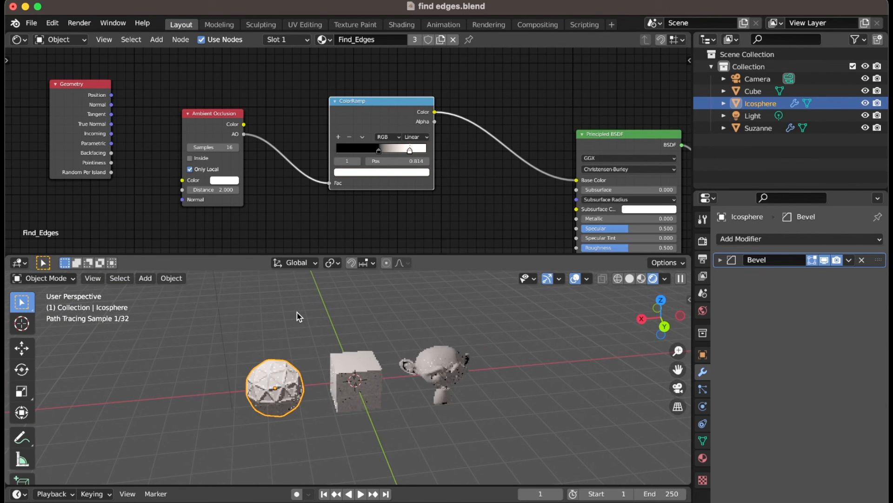
{"action": "scroll", "coordinate": [297, 312], "scroll_direction": "up", "scroll_amount": 6}
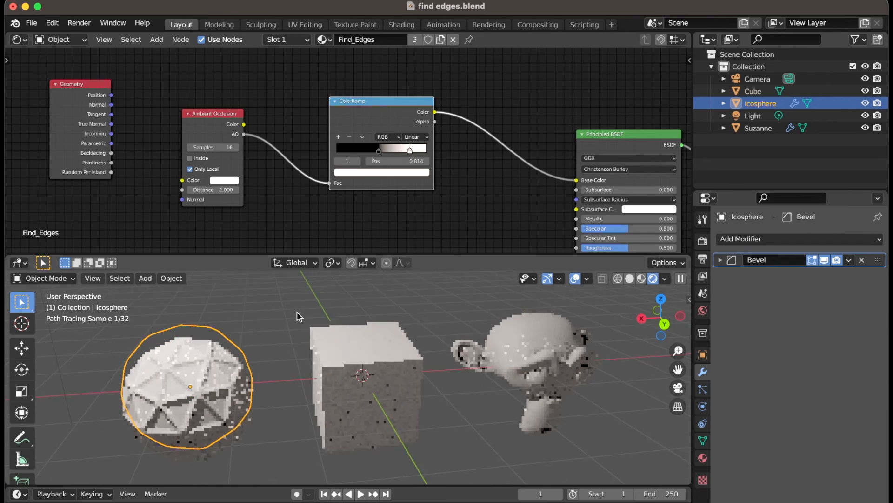
{"action": "scroll", "coordinate": [296, 312], "scroll_direction": "down", "scroll_amount": 3}
- Delete the Ambient Occlusion node and add a Bevel node between the Geometry and ColorRamp nodes
{"action": "left_click", "coordinate": [215, 116]}
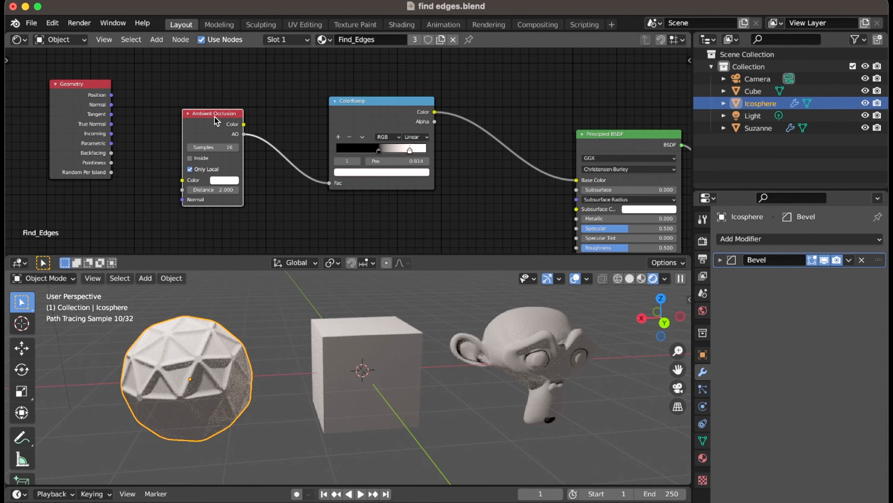
{"action": "key", "text": "x"}
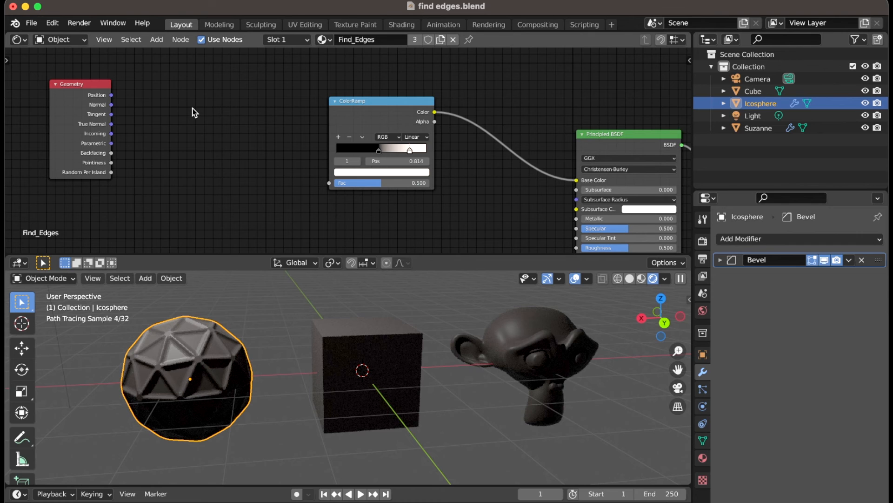
{"action": "key", "text": "shift+a"}
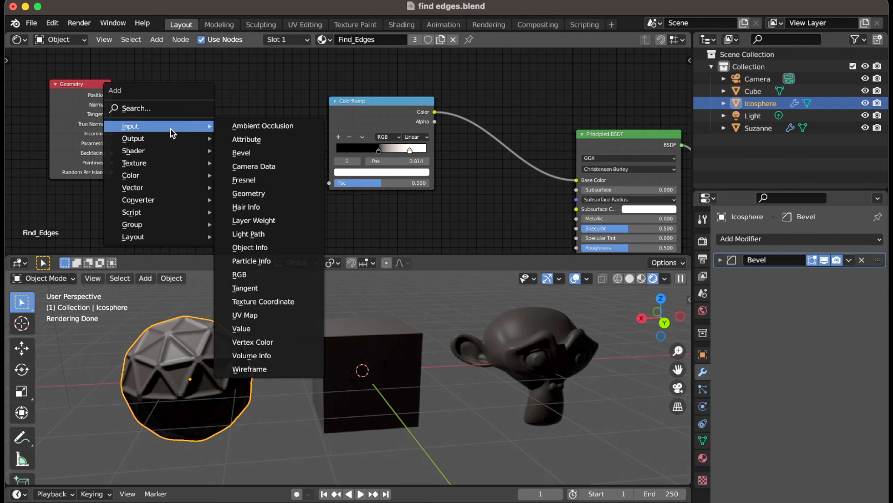
{"action": "left_click", "coordinate": [239, 153]}
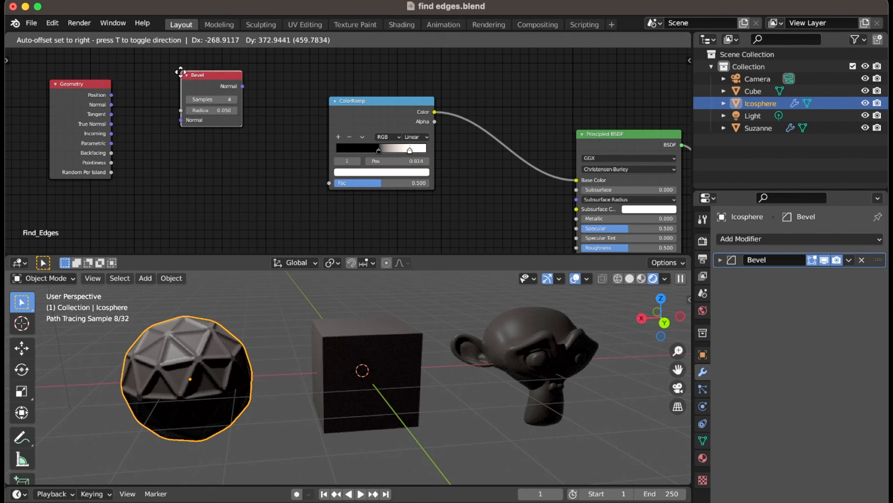
{"action": "left_click", "coordinate": [185, 79]}
- Add a second Geometry node beside the first one and move the Bevel node directly above it
{"action": "key", "text": "shift+a"}
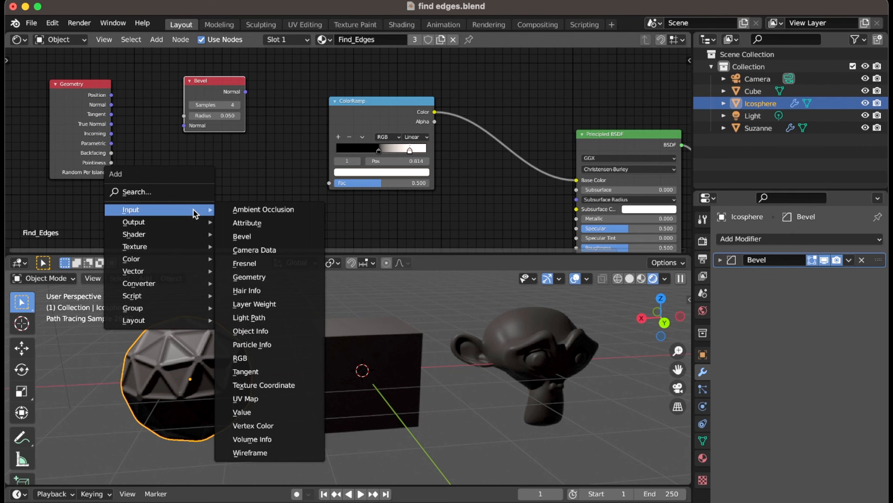
{"action": "mouse_move", "coordinate": [168, 272]}
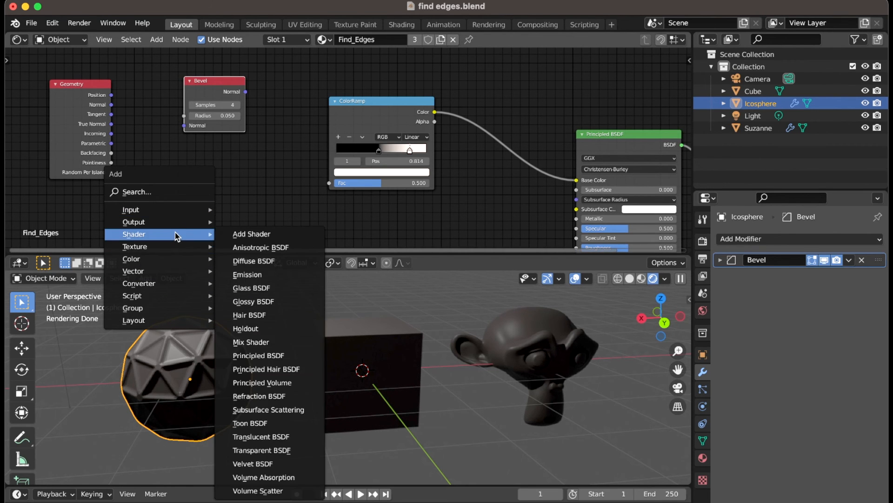
{"action": "mouse_move", "coordinate": [178, 250]}
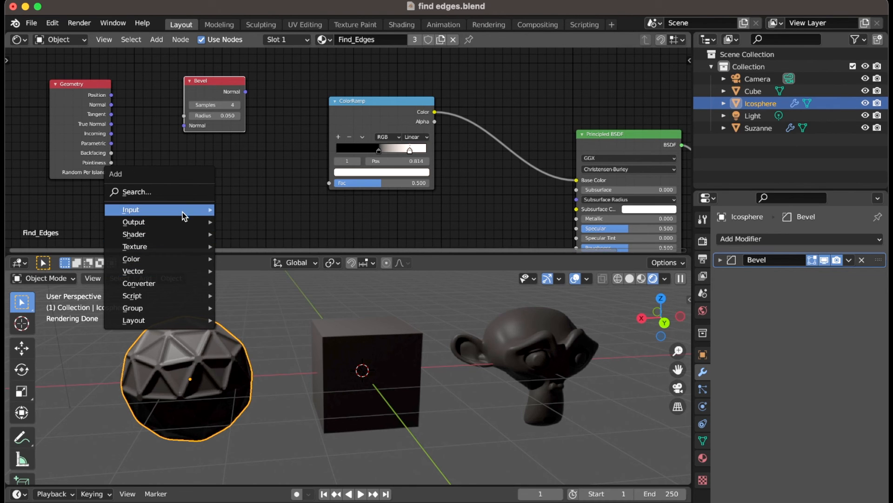
{"action": "mouse_move", "coordinate": [186, 213]}
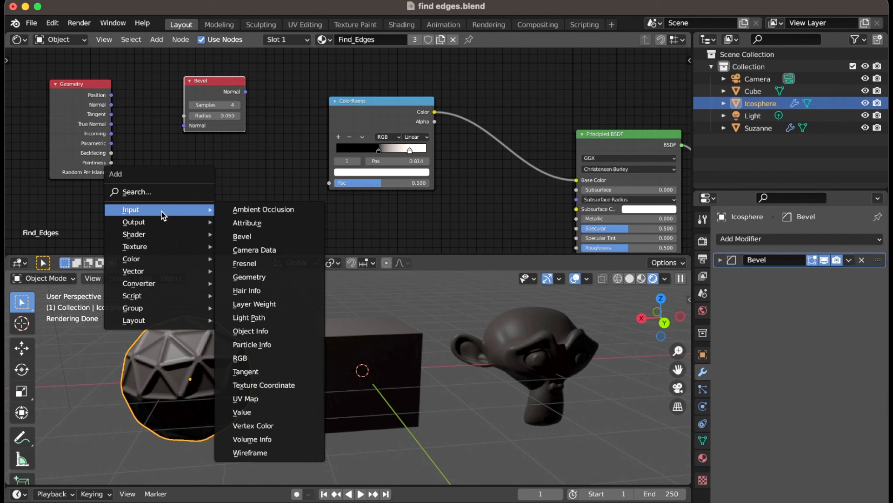
{"action": "left_click", "coordinate": [250, 277]}
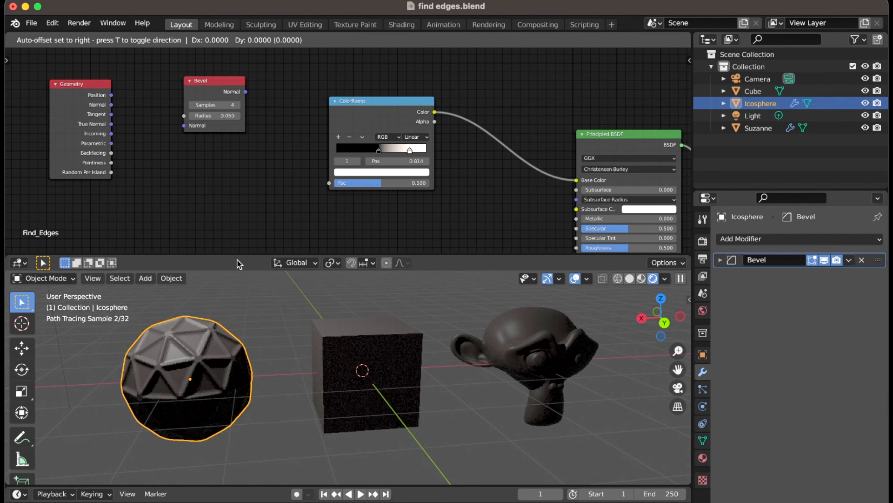
{"action": "left_click", "coordinate": [137, 160]}
{"action": "left_click_drag", "start_coordinate": [208, 82], "coordinate": [159, 83]}
- Add a Vector Math node between the Bevel and ColorRamp nodes and connect the Bevel's Normal to its first Vector input
{"action": "key", "text": "shift+a"}
{"action": "mouse_move", "coordinate": [244, 140]}
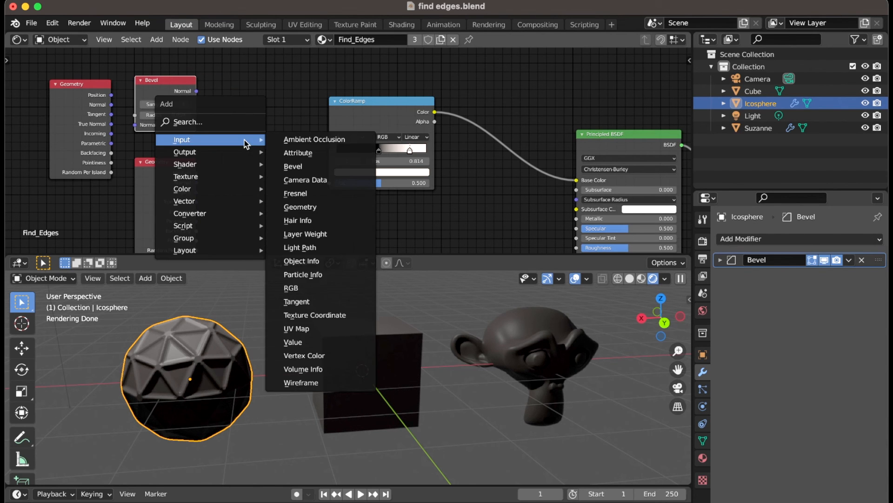
{"action": "left_click", "coordinate": [241, 121]}
{"action": "type", "text": "mat"}
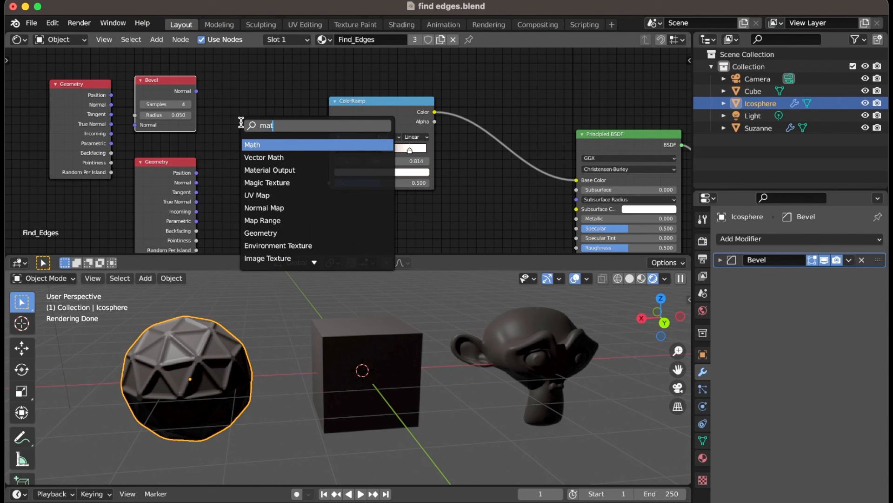
{"action": "left_click", "coordinate": [265, 158]}
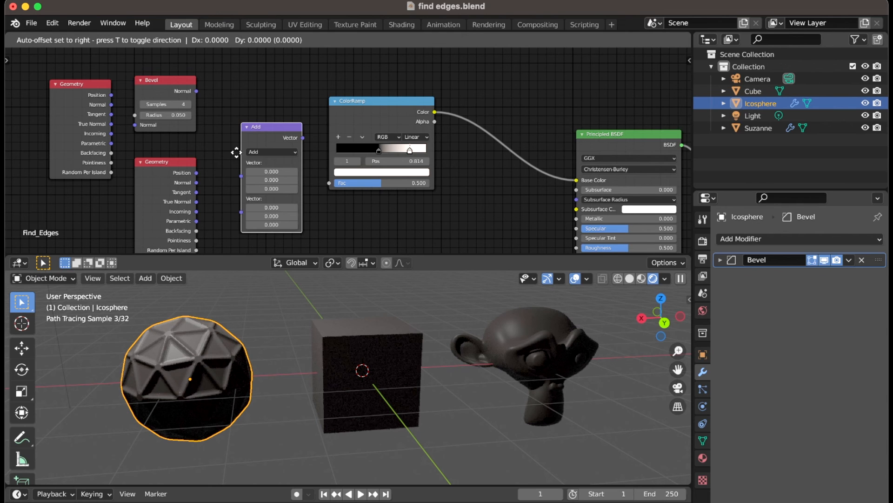
{"action": "left_click", "coordinate": [241, 138]}
{"action": "left_click_drag", "start_coordinate": [196, 91], "coordinate": [219, 142]}
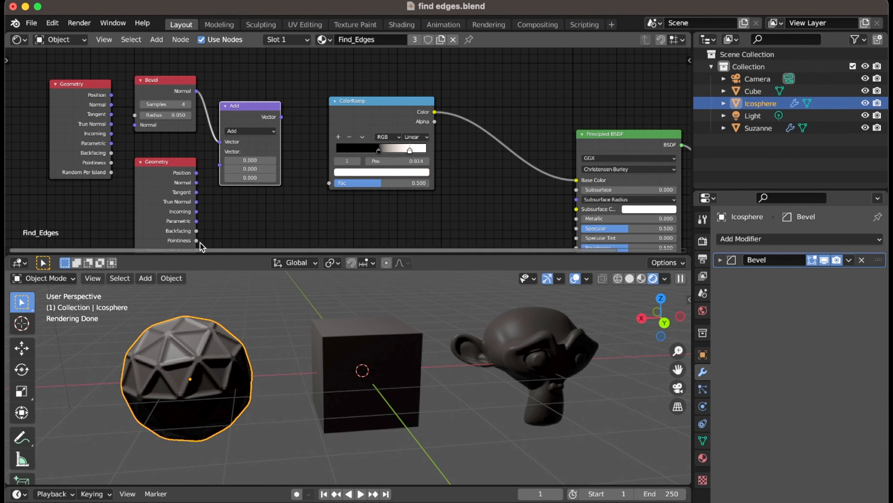
- Replace the Geometry node below the Bevel with a Texture Coordinate node and link its Normal to the Vector Math node's second Vector input
{"action": "scroll", "coordinate": [210, 204], "scroll_direction": "down", "scroll_amount": 2}
{"action": "left_click", "coordinate": [170, 149]}
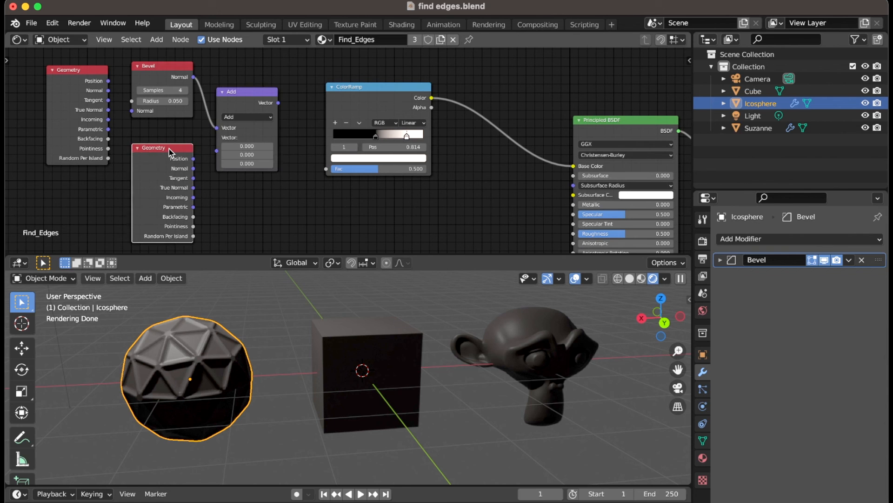
{"action": "key", "text": "x"}
{"action": "key", "text": "shift+a"}
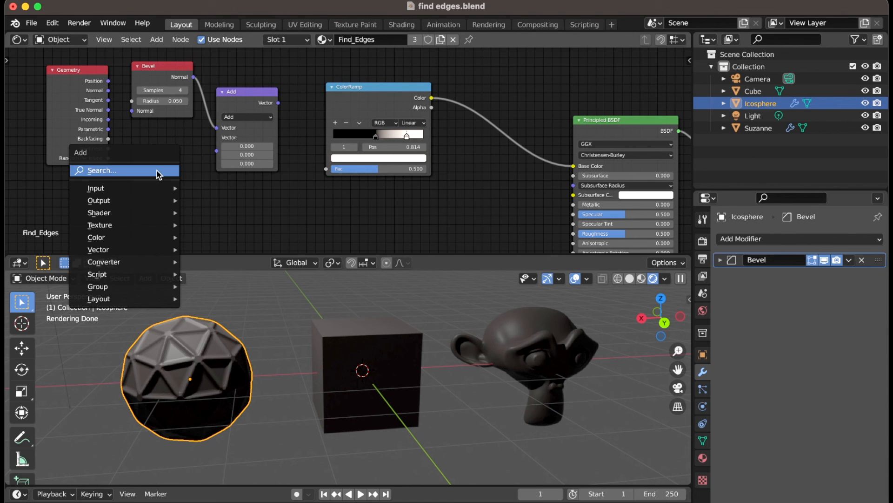
{"action": "mouse_move", "coordinate": [158, 187]}
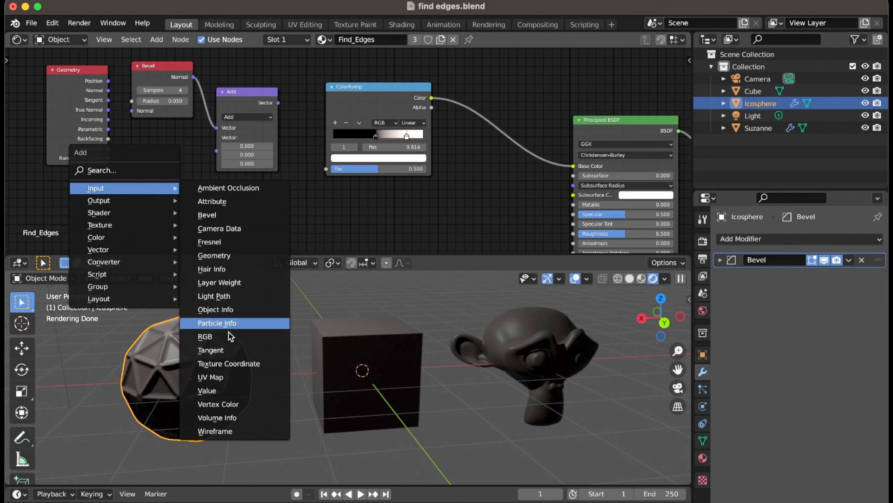
{"action": "left_click", "coordinate": [223, 368]}
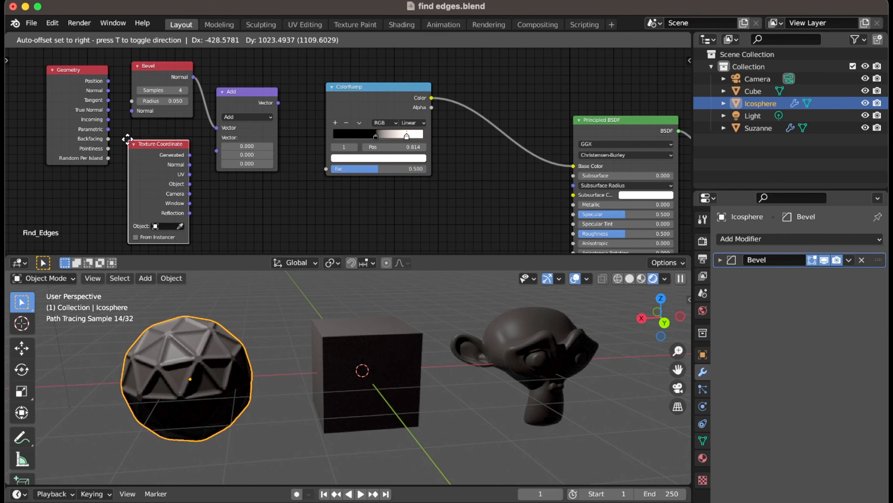
{"action": "left_click", "coordinate": [202, 221]}
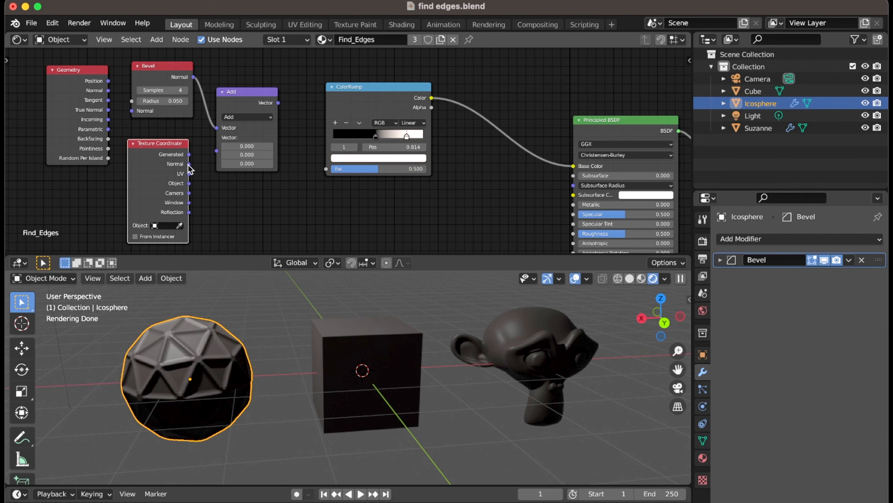
{"action": "left_click_drag", "start_coordinate": [190, 167], "coordinate": [217, 151]}
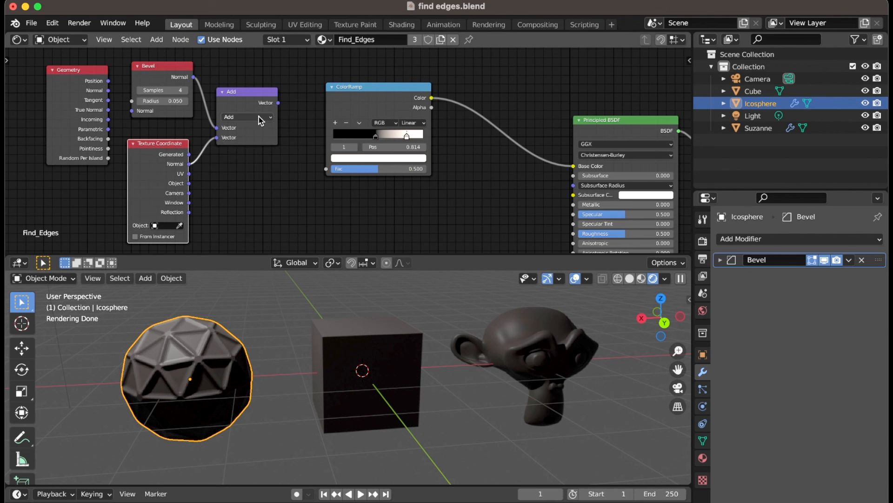
- Set the Vector Math operation to Distance and connect its Value output to the ColorRamp's Fac input
{"action": "left_click", "coordinate": [260, 119]}
{"action": "left_click", "coordinate": [237, 233]}
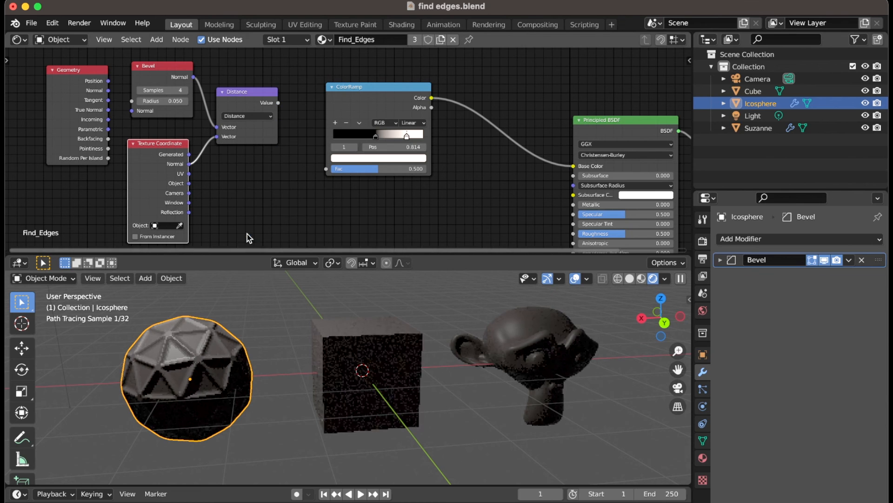
{"action": "left_click_drag", "start_coordinate": [278, 103], "coordinate": [326, 170]}
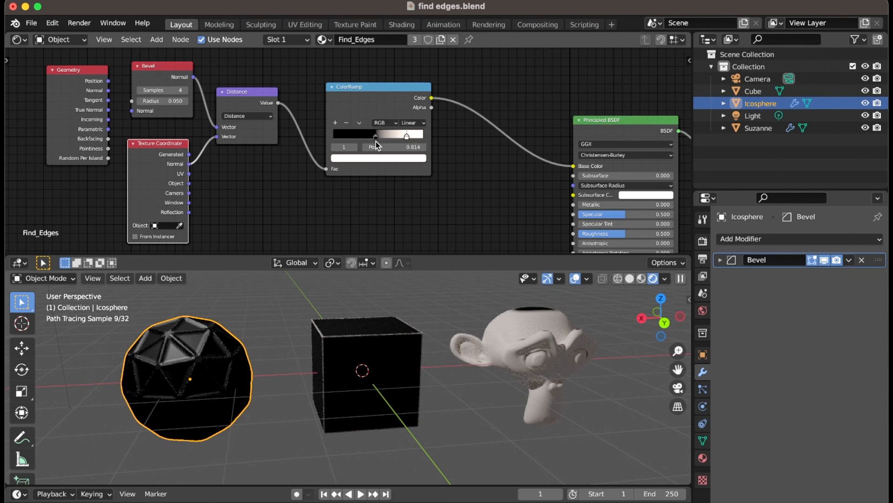
- Move the ColorRamp node slightly to the right and set its black stop to about 0.23 and white stop to 0.336
{"action": "key", "text": "g"}
{"action": "left_click", "coordinate": [391, 136]}
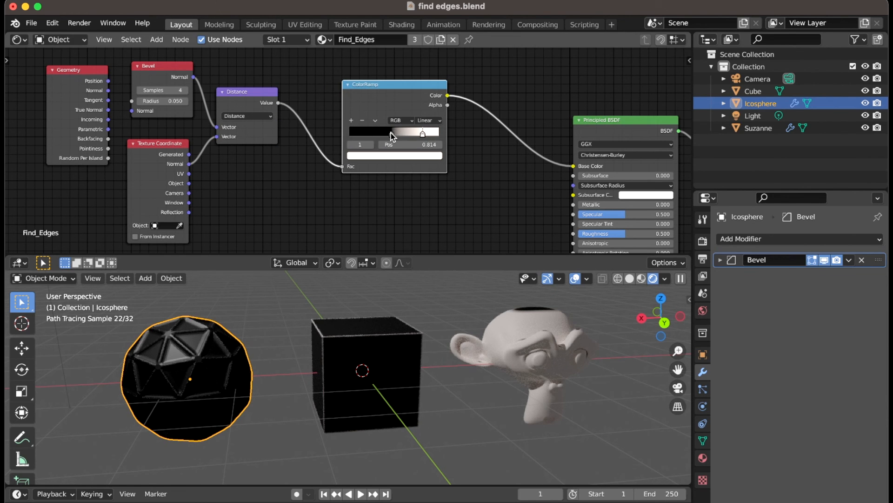
{"action": "left_click_drag", "start_coordinate": [395, 135], "coordinate": [373, 136]}
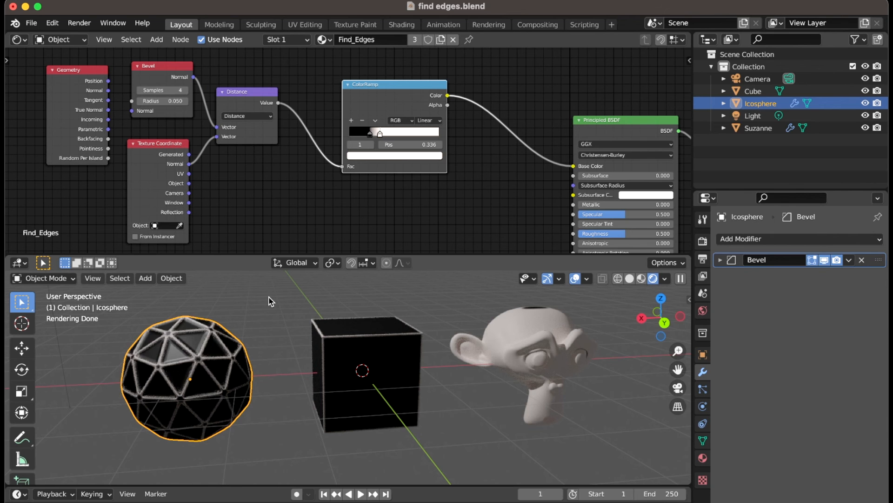
- View the objects from a slightly higher angle, and briefly play and stop the timeline
{"action": "mouse_move", "coordinate": [232, 368]}
{"action": "middle_mouse_down"}
{"action": "mouse_move", "coordinate": [266, 385]}
{"action": "mouse_move", "coordinate": [222, 359]}
{"action": "mouse_move", "coordinate": [224, 366]}
{"action": "middle_mouse_up"}
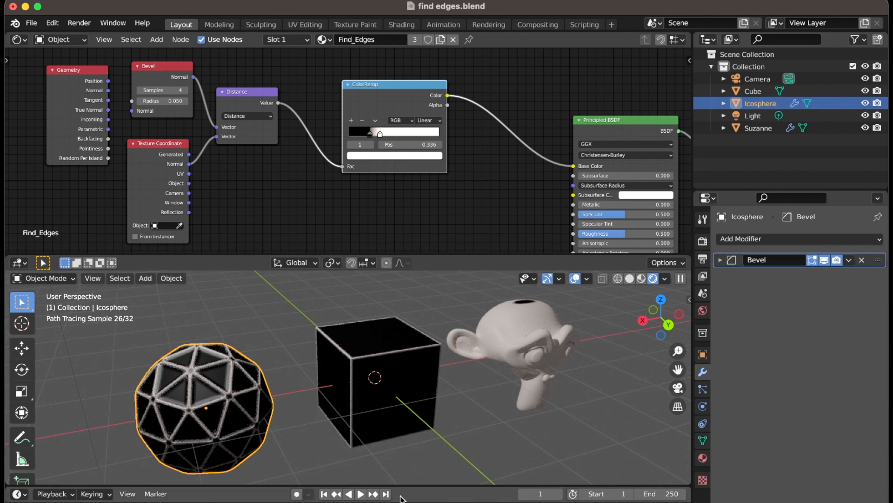
{"action": "left_click", "coordinate": [361, 494]}
{"action": "left_click", "coordinate": [360, 493]}
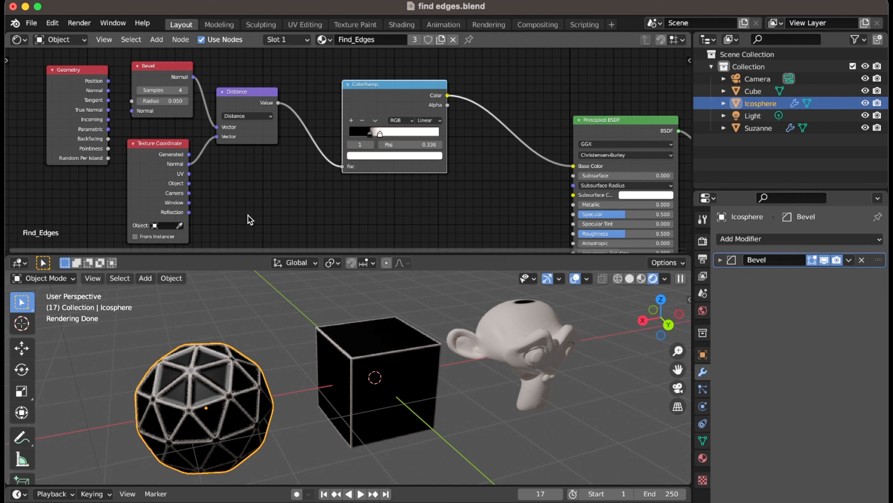
- Examine the edge mask on the icosphere, cube and Suzanne from several viewing angles while the Cycles preview refreshes
{"action": "middle_click_drag", "start_coordinate": [262, 361], "coordinate": [301, 374]}
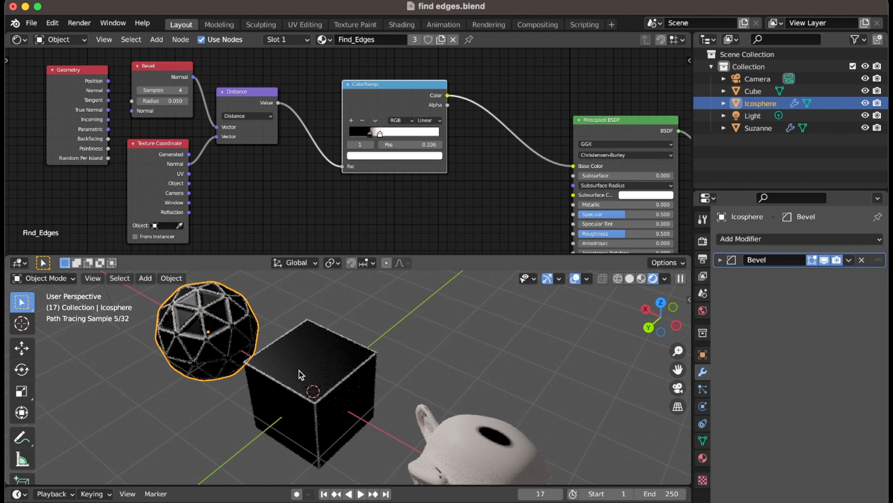
{"action": "scroll", "coordinate": [299, 374], "scroll_direction": "left", "scroll_amount": 10}
{"action": "scroll", "coordinate": [299, 375], "scroll_direction": "left", "scroll_amount": 20}
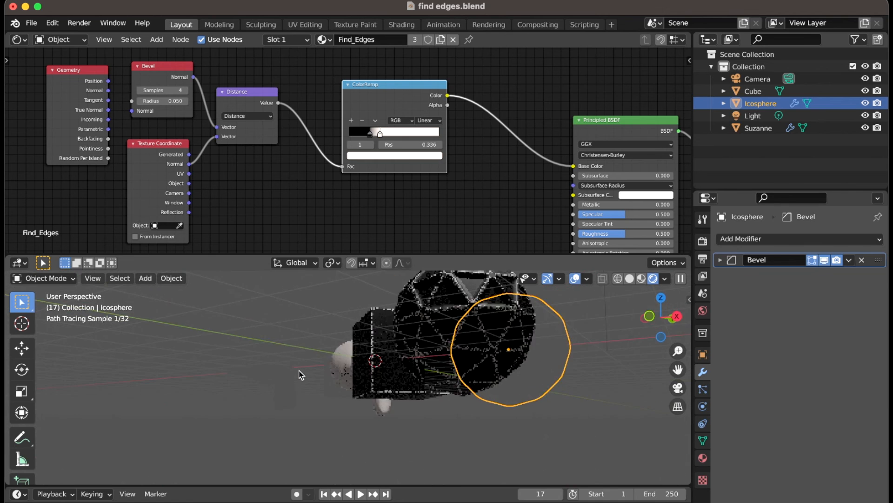
{"action": "scroll", "coordinate": [299, 374], "scroll_direction": "left", "scroll_amount": 5}
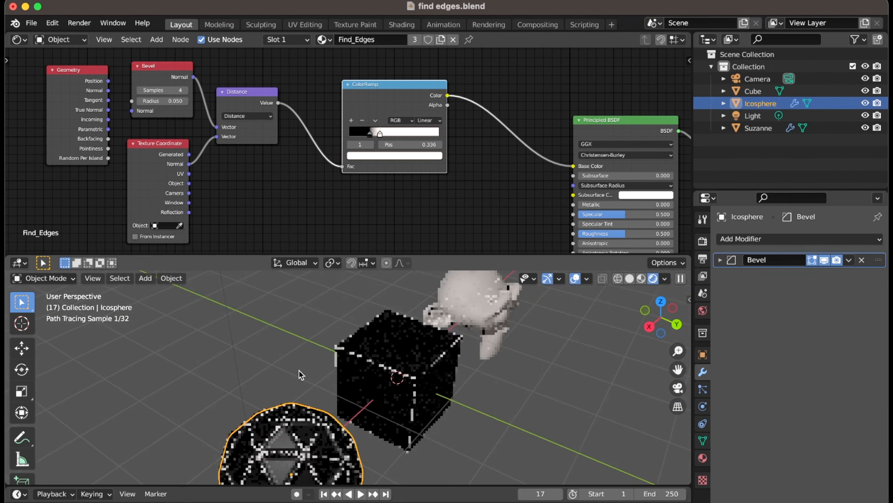
{"action": "scroll", "coordinate": [299, 374], "scroll_direction": "right", "scroll_amount": 10}
{"action": "scroll", "coordinate": [299, 374], "scroll_direction": "down", "scroll_amount": 4}
{"action": "scroll", "coordinate": [299, 374], "scroll_direction": "down", "scroll_amount": 3}
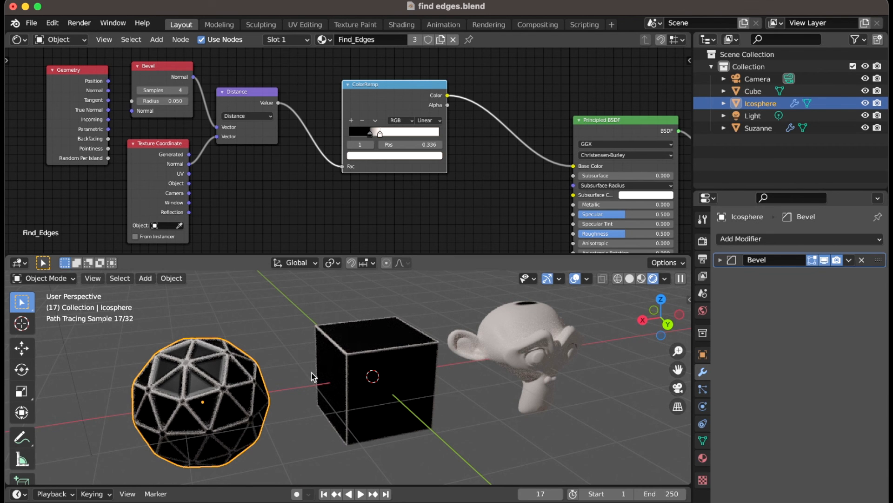
{"action": "scroll", "coordinate": [312, 374], "scroll_direction": "down", "scroll_amount": 3}
{"action": "scroll", "coordinate": [312, 373], "scroll_direction": "down", "scroll_amount": 5}
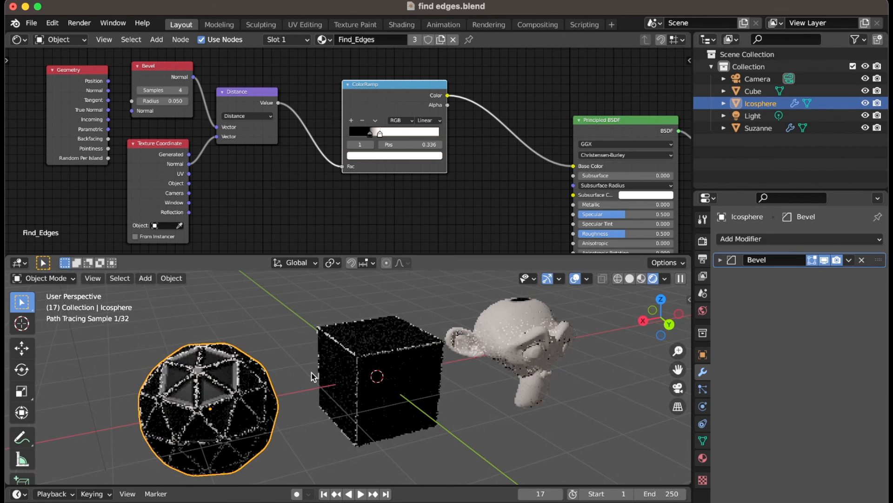
{"action": "scroll", "coordinate": [312, 373], "scroll_direction": "right", "scroll_amount": 3}
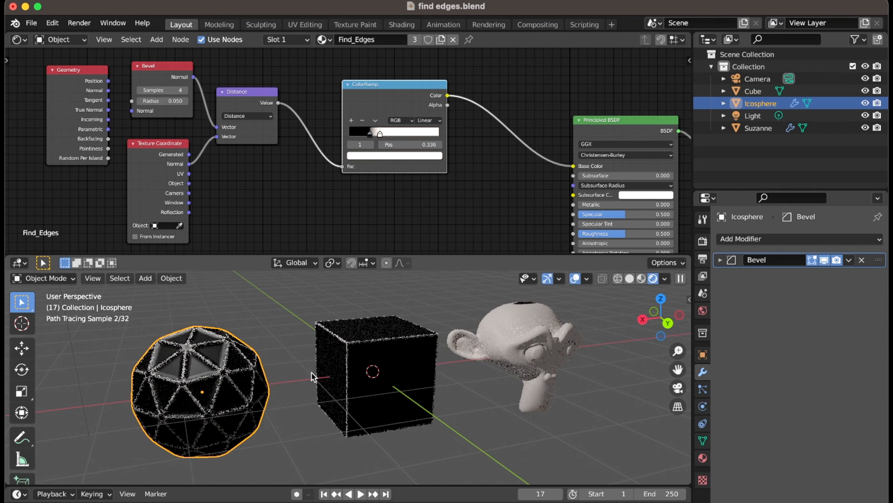
{"action": "scroll", "coordinate": [311, 373], "scroll_direction": "left", "scroll_amount": 3}
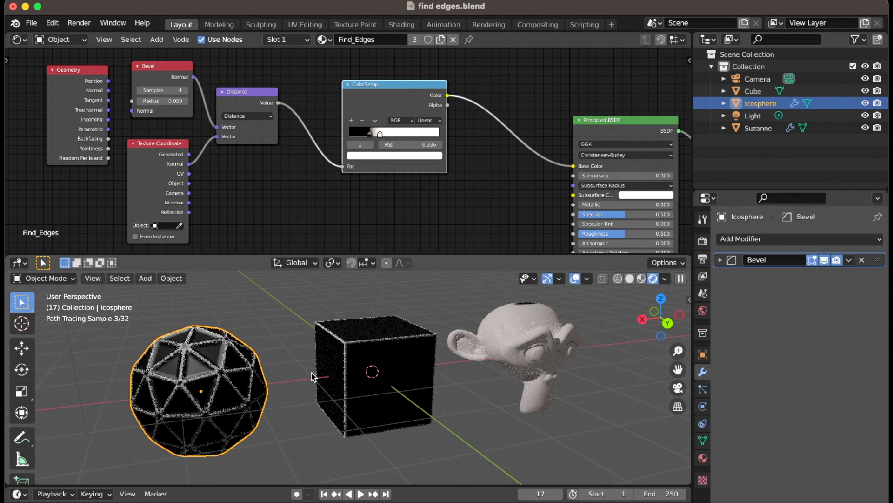
{"action": "scroll", "coordinate": [312, 377], "scroll_direction": "right", "scroll_amount": 3}
{"action": "scroll", "coordinate": [312, 378], "scroll_direction": "left", "scroll_amount": 2}
{"action": "scroll", "coordinate": [311, 377], "scroll_direction": "up", "scroll_amount": 3}
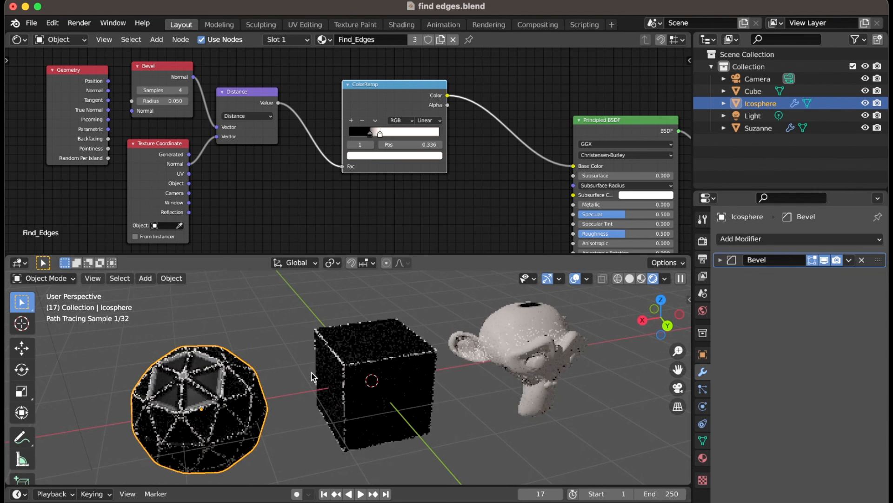